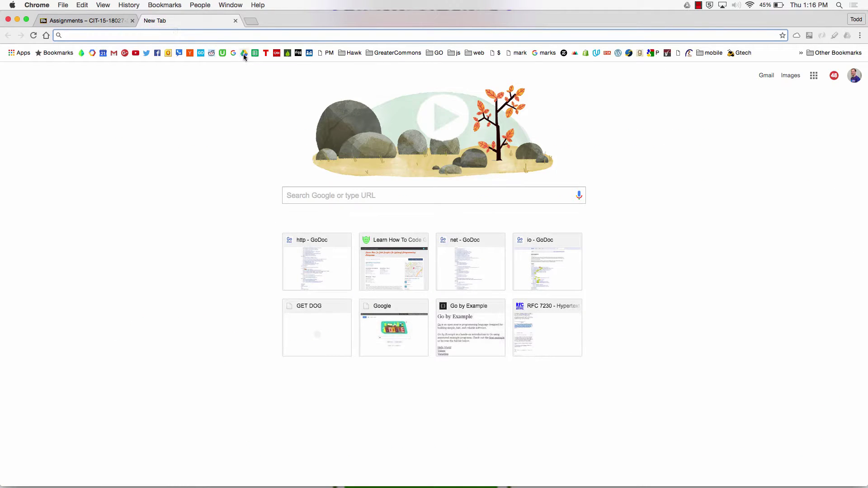
Step: Open Google Drive from the bookmarks, close the extra tab, and bring up Drive's New menu
{"action": "left_click", "coordinate": [244, 53]}
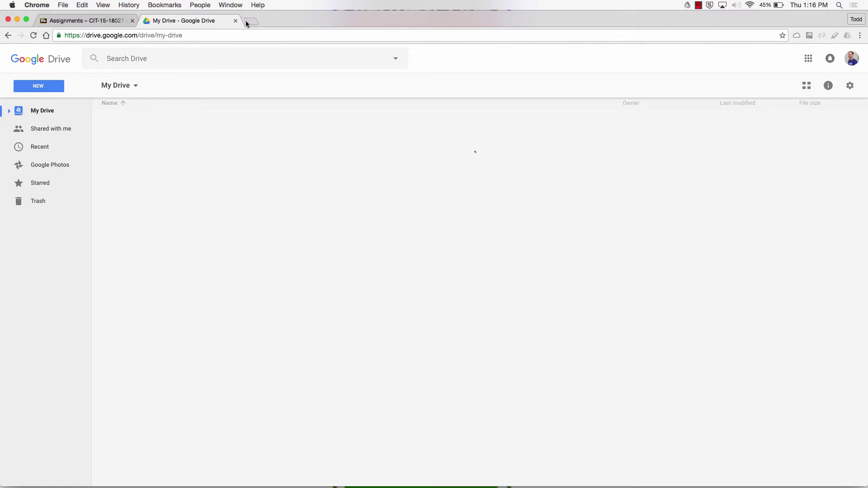
{"action": "left_click", "coordinate": [248, 21]}
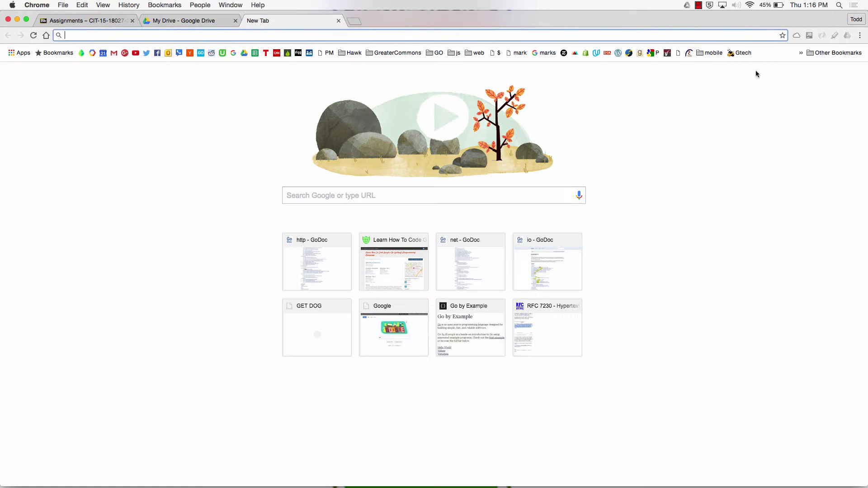
{"action": "left_click", "coordinate": [813, 75]}
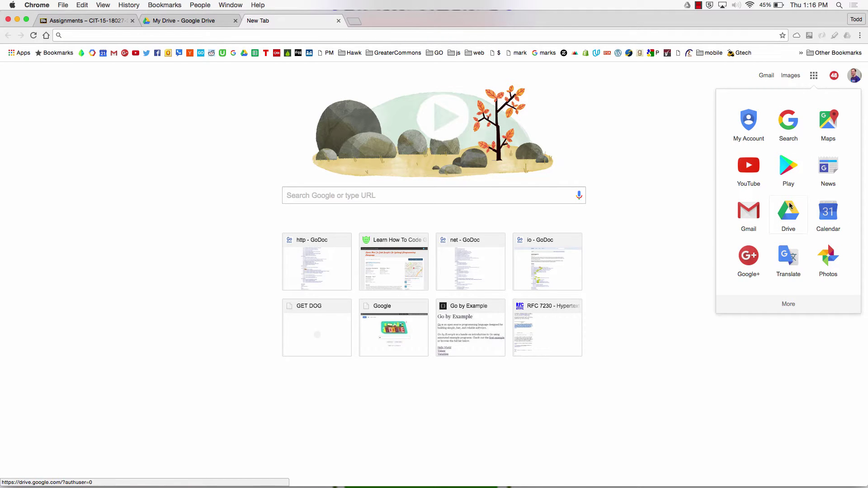
{"action": "left_click", "coordinate": [338, 21]}
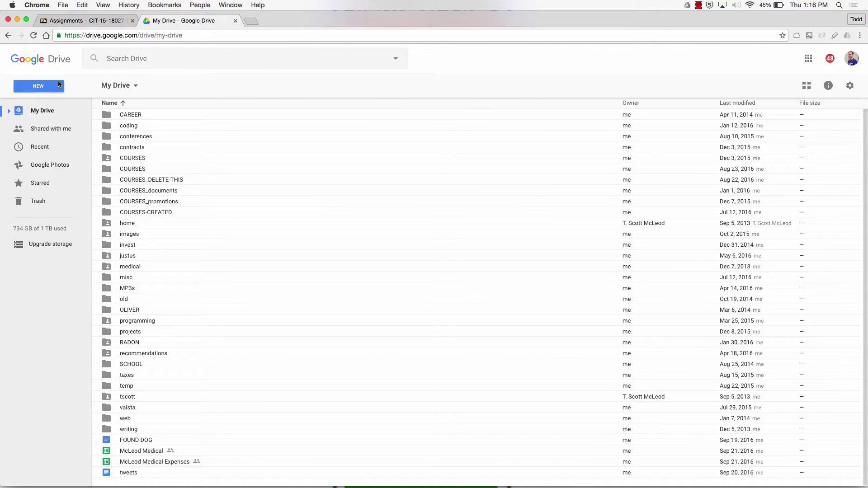
{"action": "left_click", "coordinate": [39, 86]}
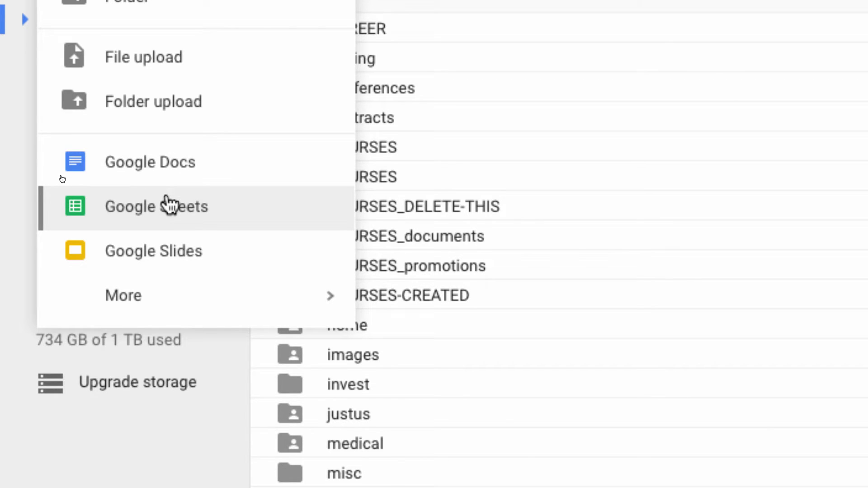
Step: Create a blank Google Sheets spreadsheet and title it 'My Grade Booyahh'
{"action": "left_click", "coordinate": [168, 204]}
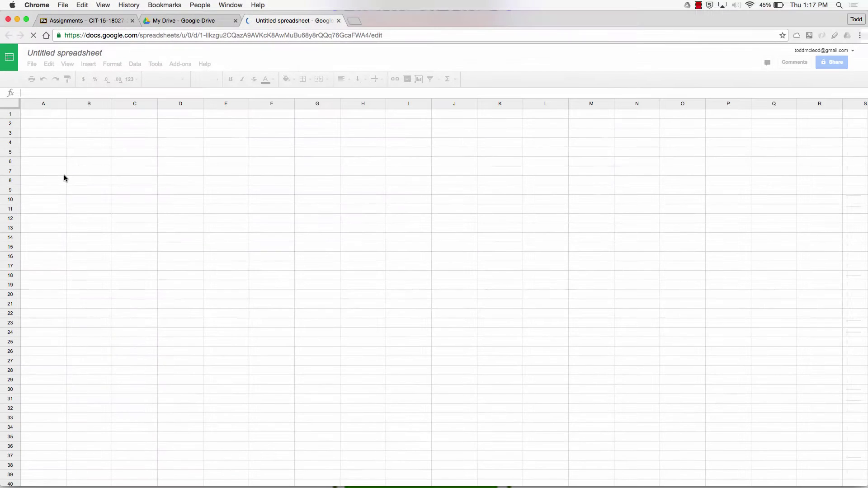
{"action": "left_click", "coordinate": [82, 53]}
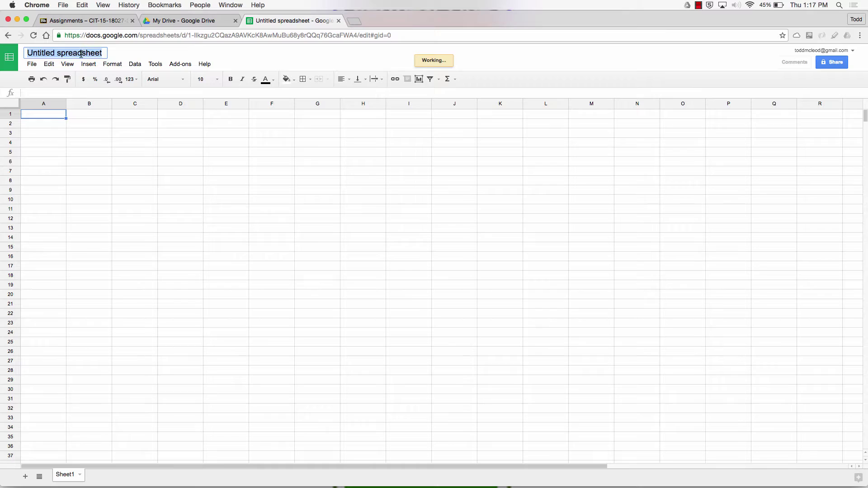
{"action": "type", "text": "My Grade "}
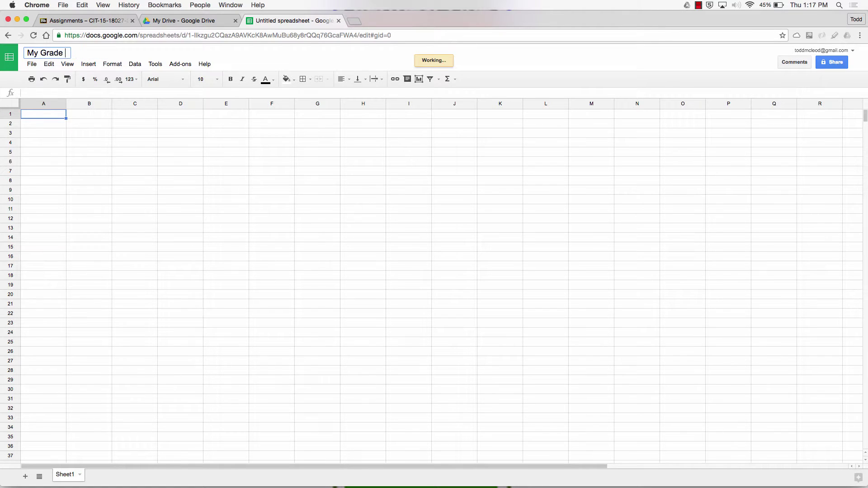
{"action": "type", "text": "Booyahh"}
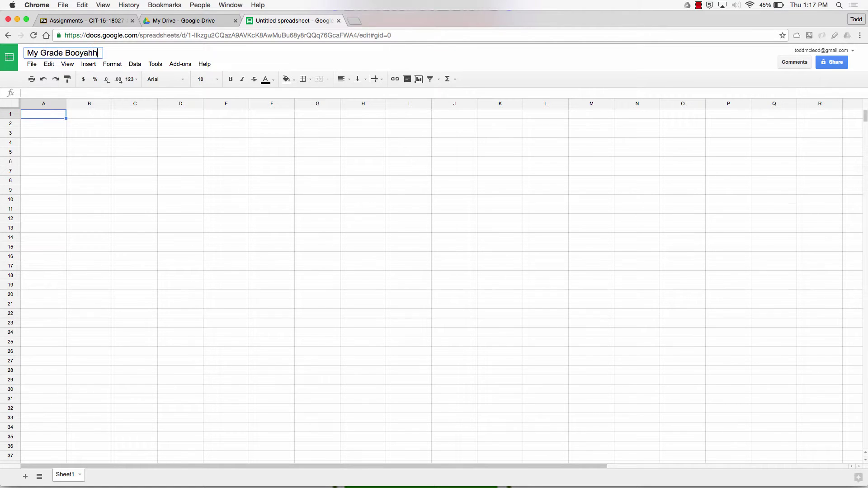
Step: Search the web for 'booyahh meaning' in a new tab, then close that tab
{"action": "key", "text": "ctrl+t"}
{"action": "type", "text": "booyah"}
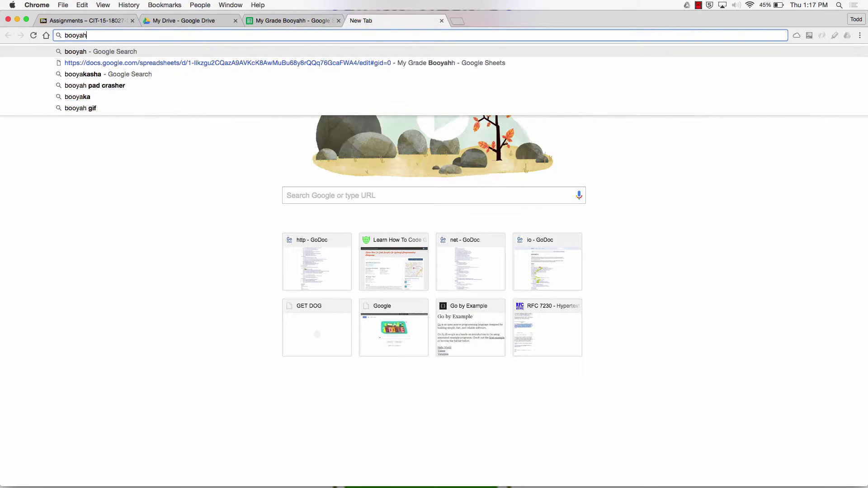
{"action": "type", "text": "h meaning"}
{"action": "key", "text": "Return"}
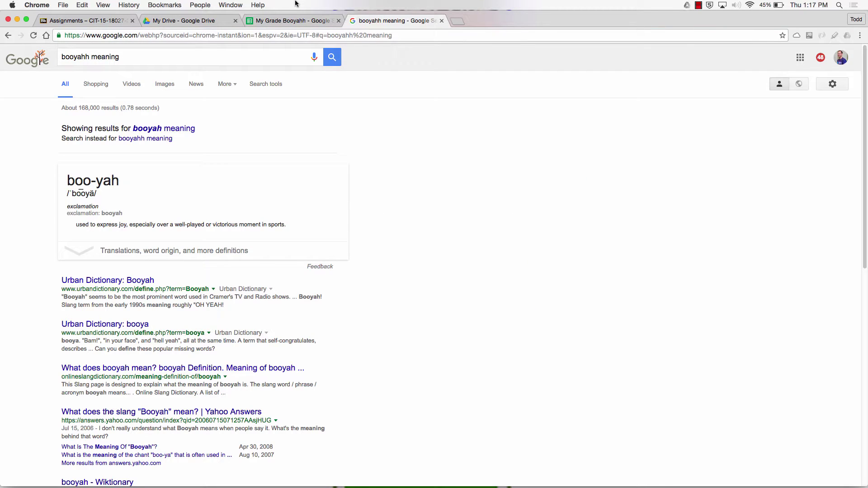
{"action": "left_click", "coordinate": [442, 21]}
Step: Correct the spreadsheet title to 'My Grade Booyah' by removing the extra h
{"action": "left_click", "coordinate": [91, 52]}
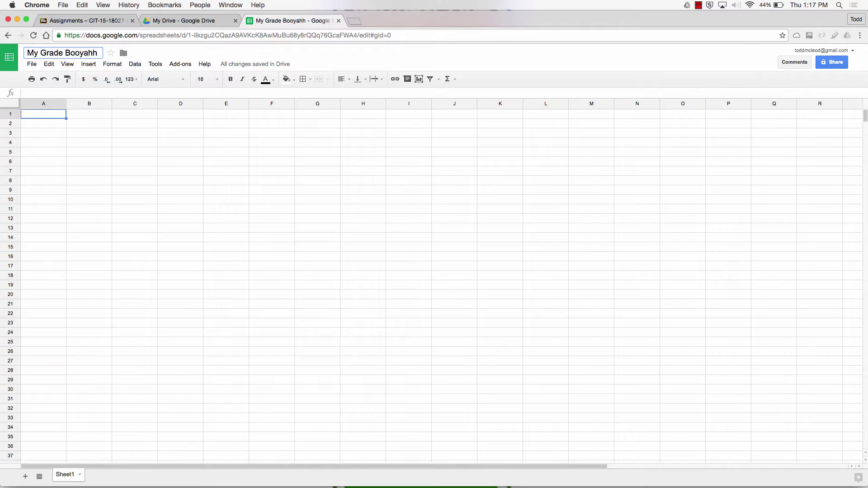
{"action": "key", "text": "BackSpace"}
{"action": "left_click", "coordinate": [100, 167]}
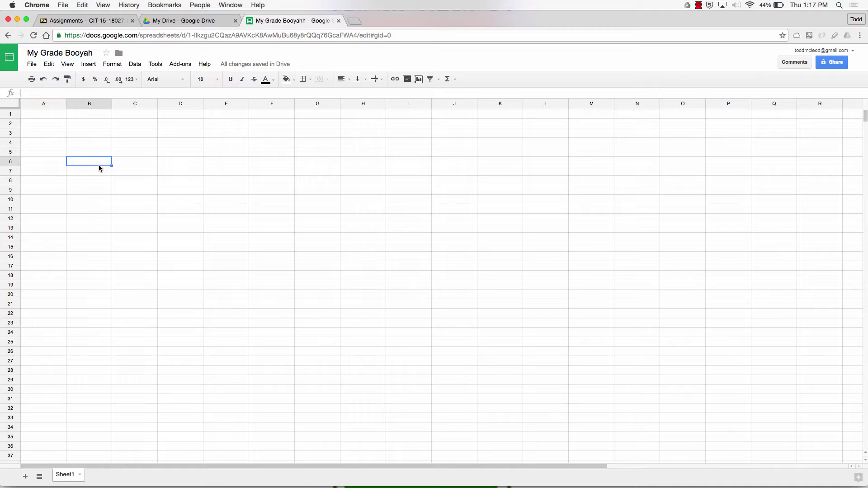
{"action": "left_click", "coordinate": [61, 127]}
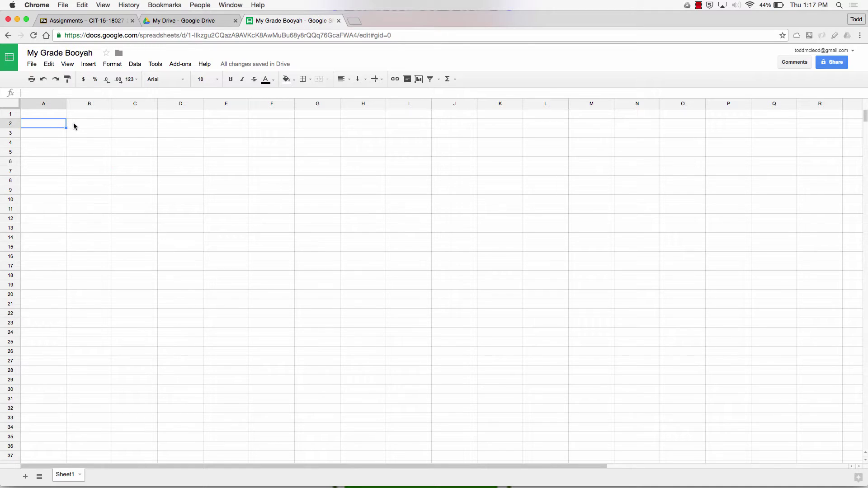
Step: Switch to the Blackboard course tab and open its Syllabus page
{"action": "left_click", "coordinate": [75, 24]}
{"action": "scroll", "coordinate": [55, 338], "scroll_direction": "up", "scroll_amount": 10}
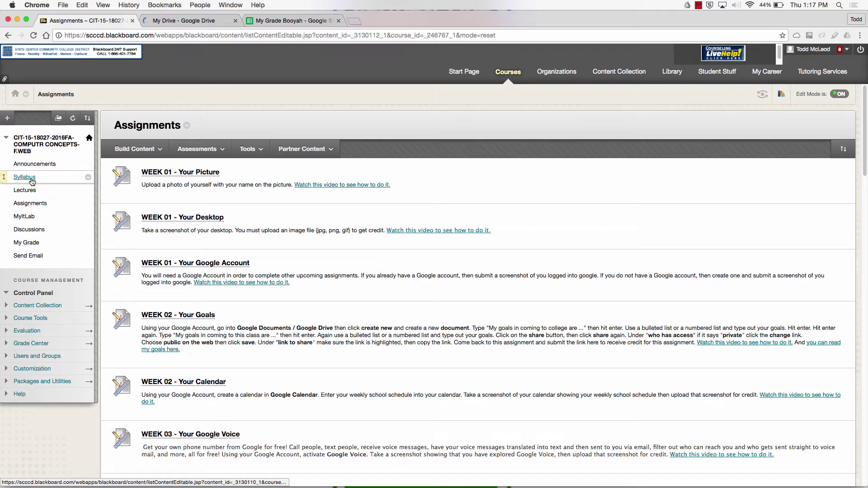
{"action": "left_click", "coordinate": [32, 182], "text": "alt"}
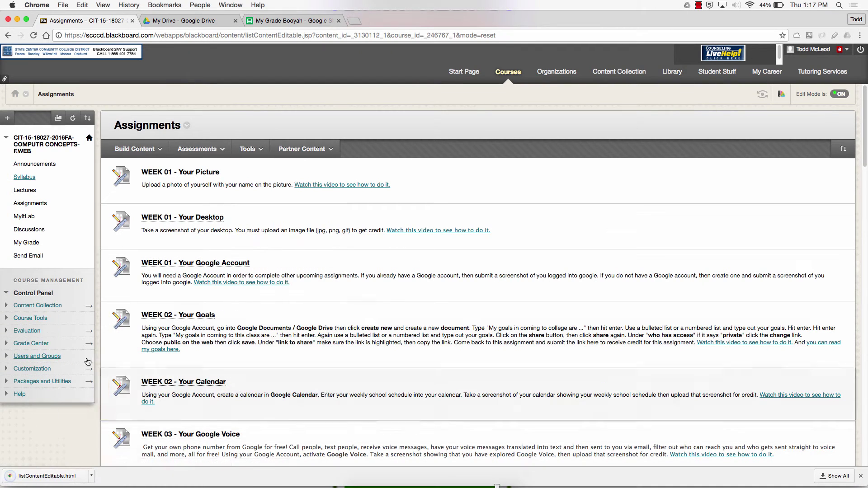
{"action": "left_click", "coordinate": [29, 178]}
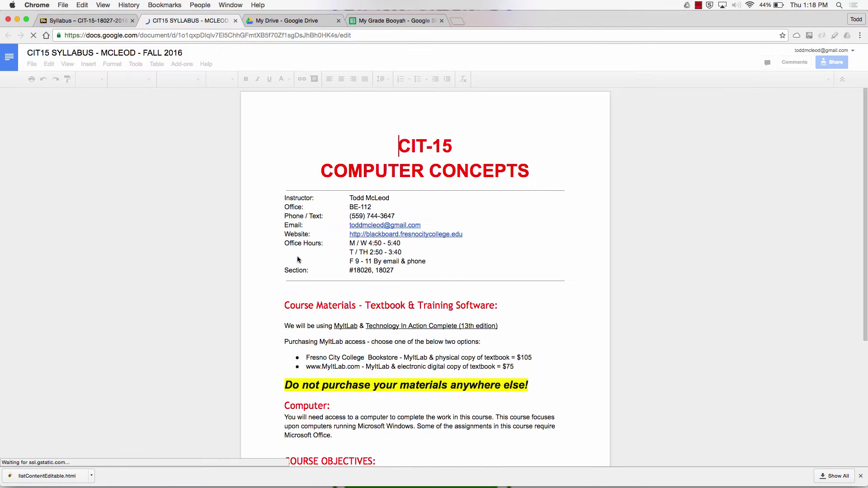
Step: Scroll the CIT15 syllabus to GRADING and highlight the 80% assignments weighting
{"action": "scroll", "coordinate": [318, 260], "scroll_direction": "down", "scroll_amount": 10}
{"action": "scroll", "coordinate": [319, 260], "scroll_direction": "down", "scroll_amount": 5}
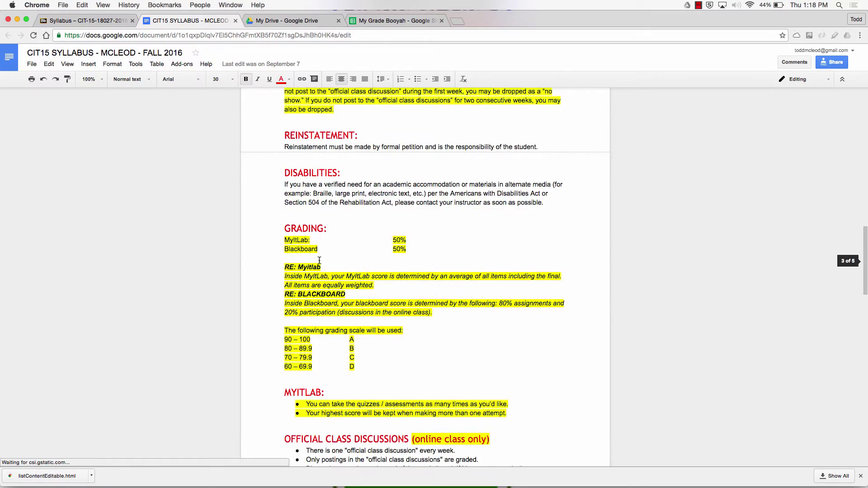
{"action": "scroll", "coordinate": [318, 246], "scroll_direction": "up", "scroll_amount": 20}
{"action": "scroll", "coordinate": [319, 246], "scroll_direction": "down", "scroll_amount": 9}
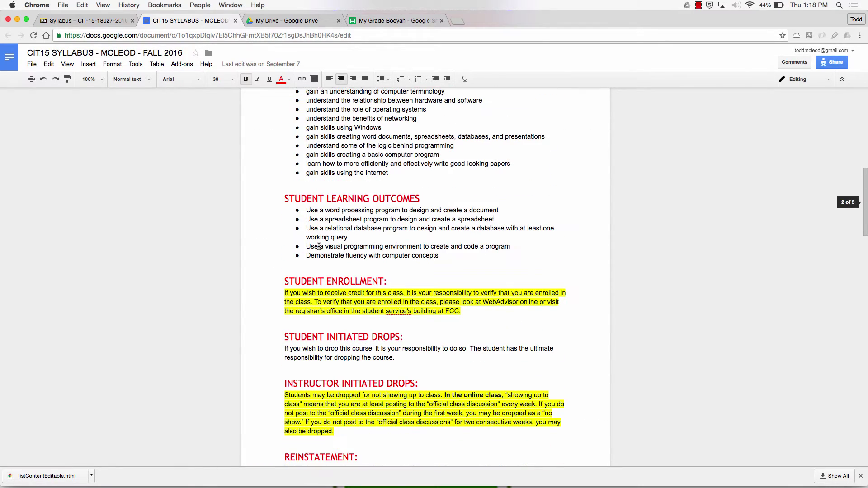
{"action": "scroll", "coordinate": [330, 278], "scroll_direction": "down", "scroll_amount": 5}
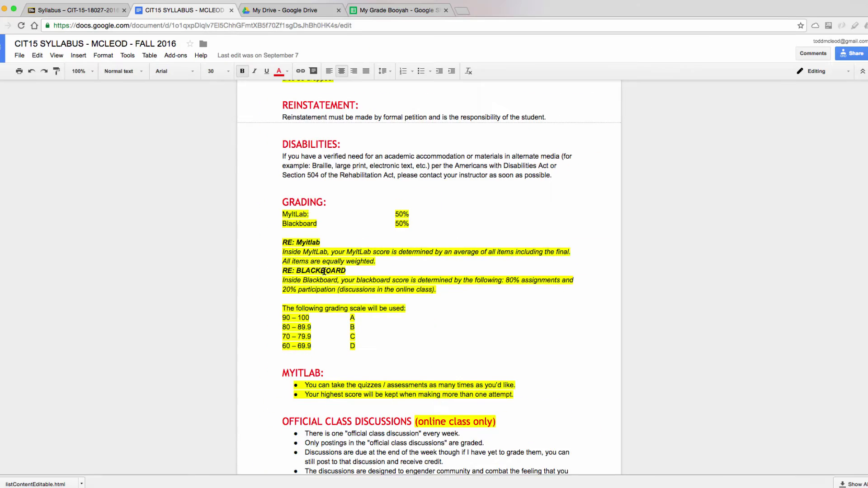
{"action": "scroll", "coordinate": [324, 271], "scroll_direction": "down", "scroll_amount": 3}
{"action": "scroll", "coordinate": [323, 271], "scroll_direction": "down", "scroll_amount": 6}
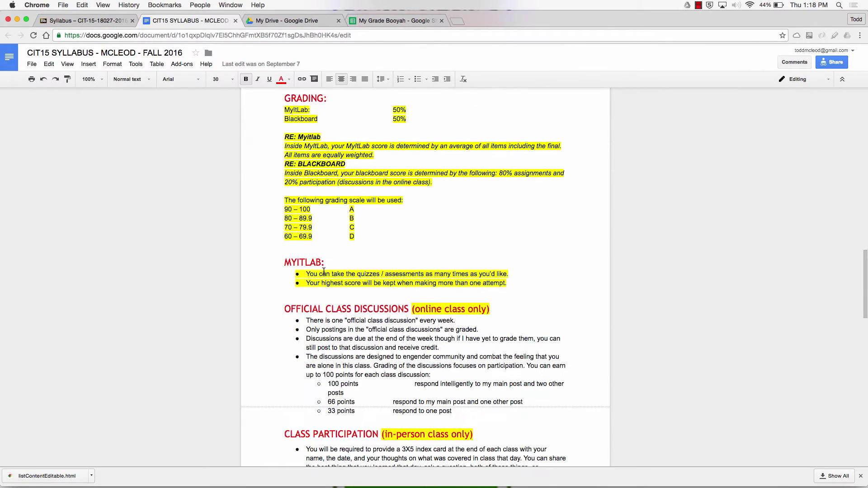
{"action": "scroll", "coordinate": [323, 271], "scroll_direction": "up", "scroll_amount": 8}
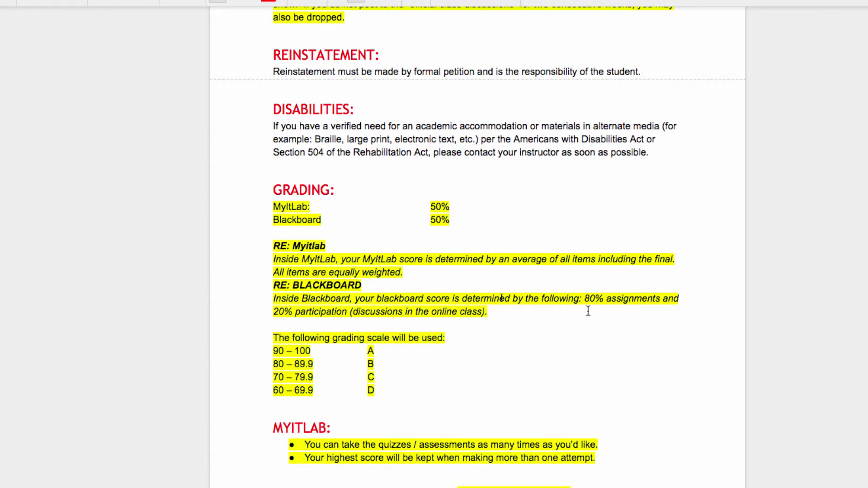
{"action": "left_click_drag", "start_coordinate": [586, 301], "coordinate": [638, 300]}
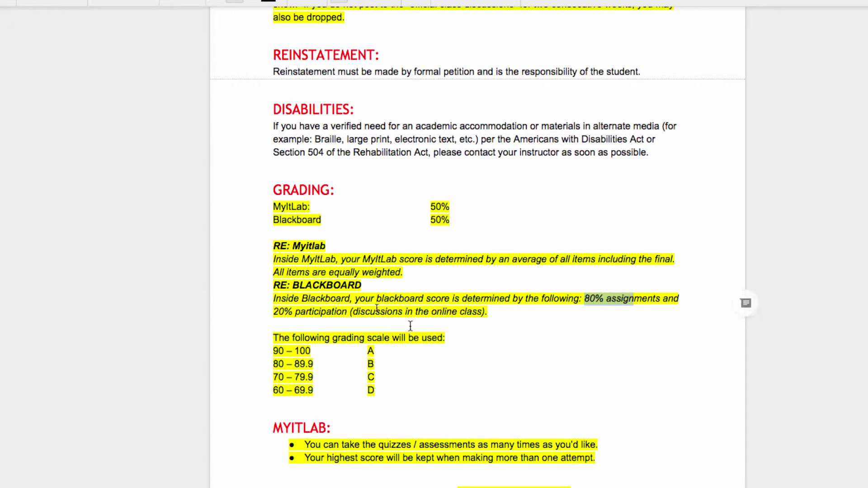
{"action": "left_click", "coordinate": [346, 312]}
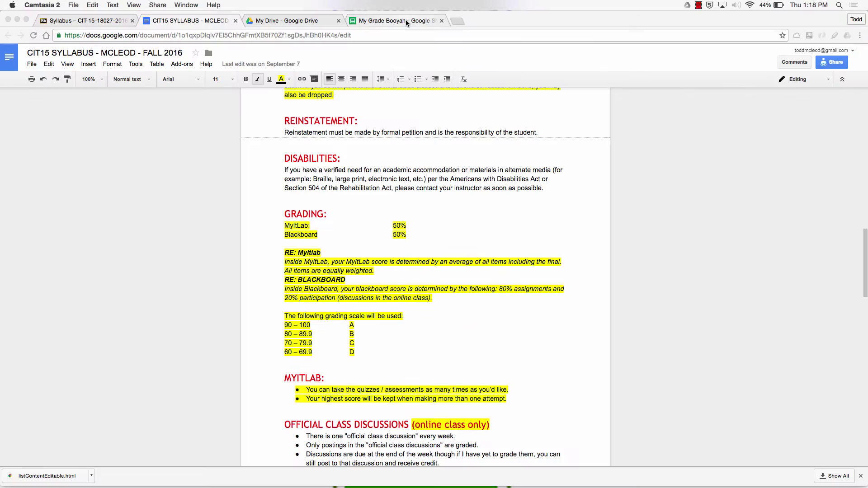
Step: Back in My Grade Booyah, fill row 5 with yellow
{"action": "left_click", "coordinate": [406, 20]}
{"action": "left_click", "coordinate": [85, 102]}
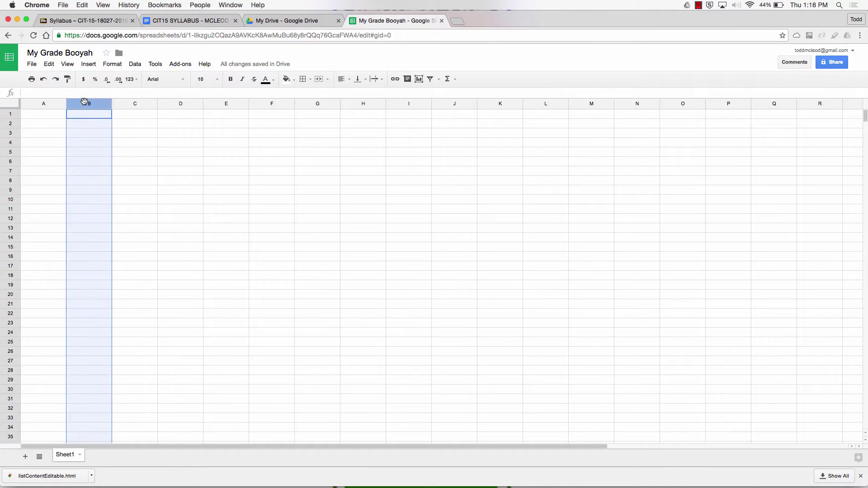
{"action": "left_click", "coordinate": [125, 104]}
{"action": "left_click", "coordinate": [178, 104]}
{"action": "left_click", "coordinate": [226, 104]}
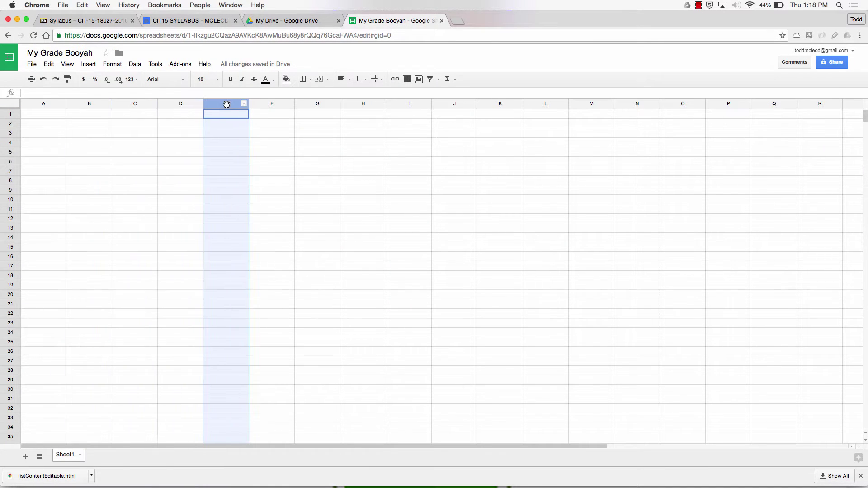
{"action": "left_click", "coordinate": [8, 134]}
{"action": "left_click", "coordinate": [8, 142]}
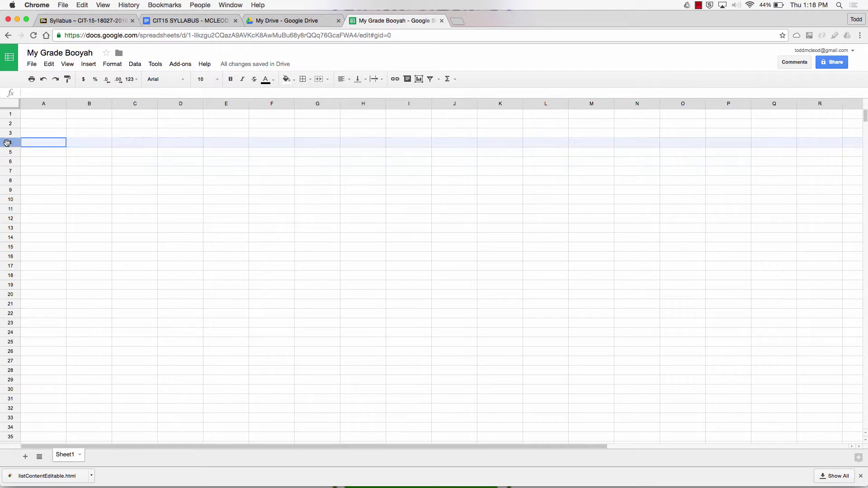
{"action": "left_click", "coordinate": [8, 151]}
{"action": "left_click", "coordinate": [287, 79]}
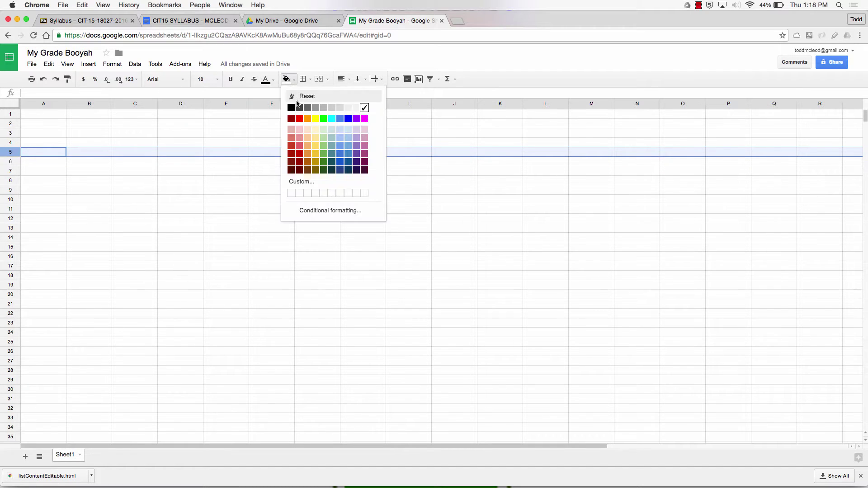
{"action": "left_click", "coordinate": [316, 123]}
Step: Fill column C with yellow and cell C5 with red
{"action": "left_click", "coordinate": [134, 104]}
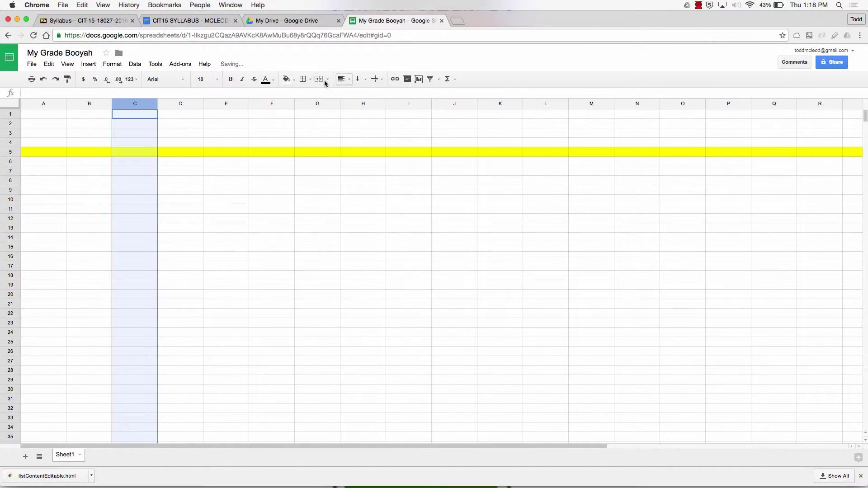
{"action": "left_click", "coordinate": [286, 79]}
{"action": "left_click", "coordinate": [316, 119]}
{"action": "left_click", "coordinate": [149, 153]}
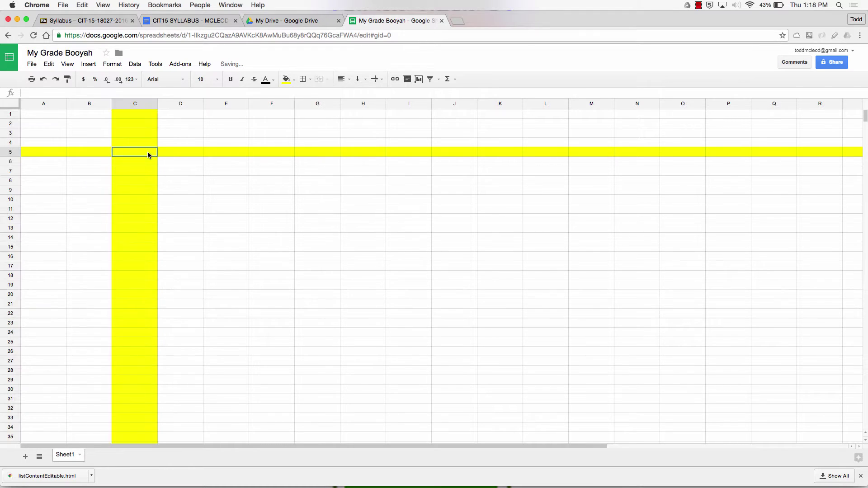
{"action": "left_click", "coordinate": [287, 80]}
{"action": "left_click", "coordinate": [300, 119]}
Step: Undo the red and yellow fills with Cmd+Z
{"action": "left_click", "coordinate": [176, 194]}
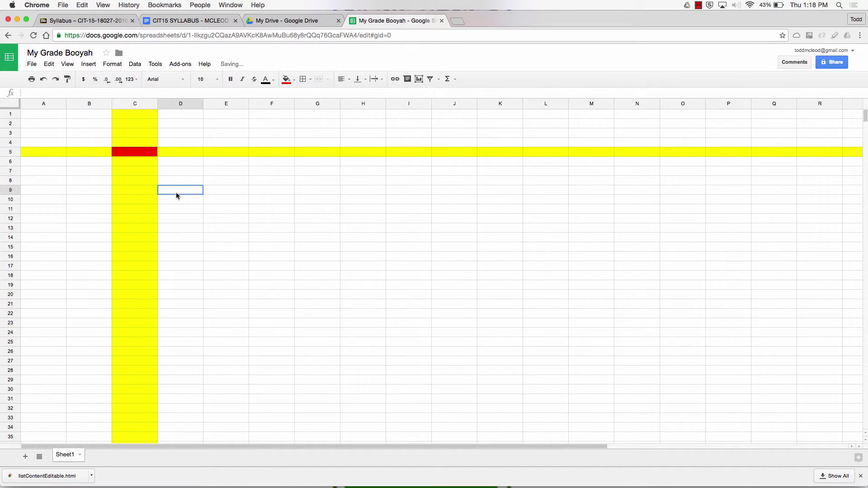
{"action": "left_click", "coordinate": [145, 153]}
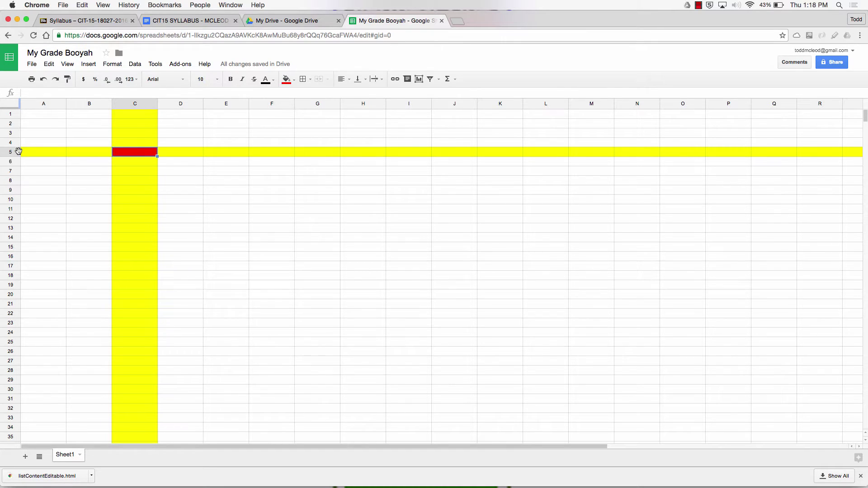
{"action": "key", "text": "super+z"}
{"action": "key", "text": "super+z"}
{"action": "key", "text": "super+z"}
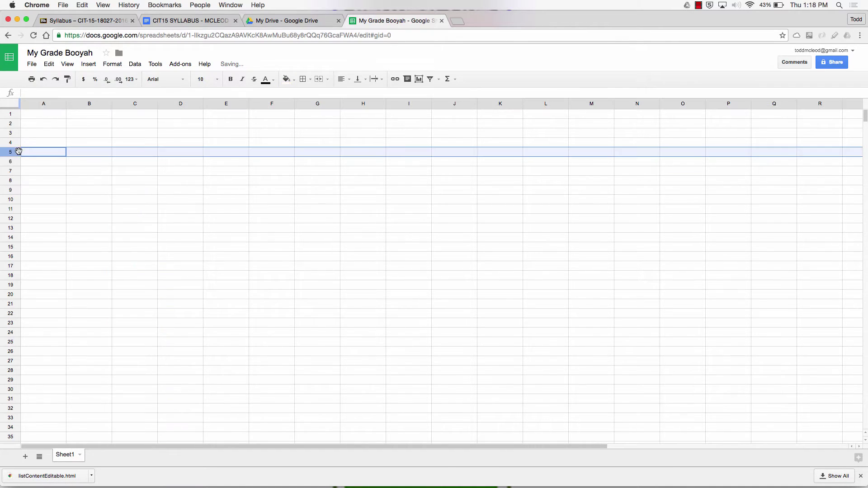
Step: Enter labels Blackboard in A1, MyItLab in A2 and My Grade in A4, leaving A3 empty
{"action": "left_click", "coordinate": [57, 116]}
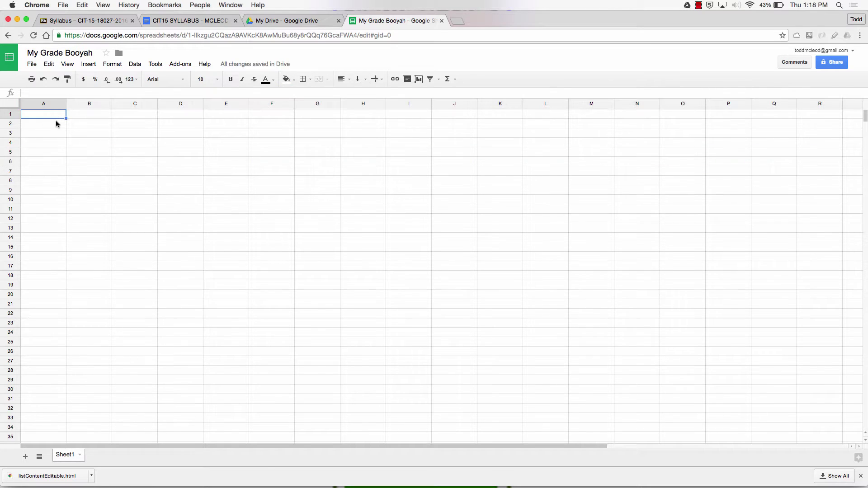
{"action": "left_click", "coordinate": [55, 121]}
{"action": "left_click", "coordinate": [55, 112]}
{"action": "type", "text": "My"}
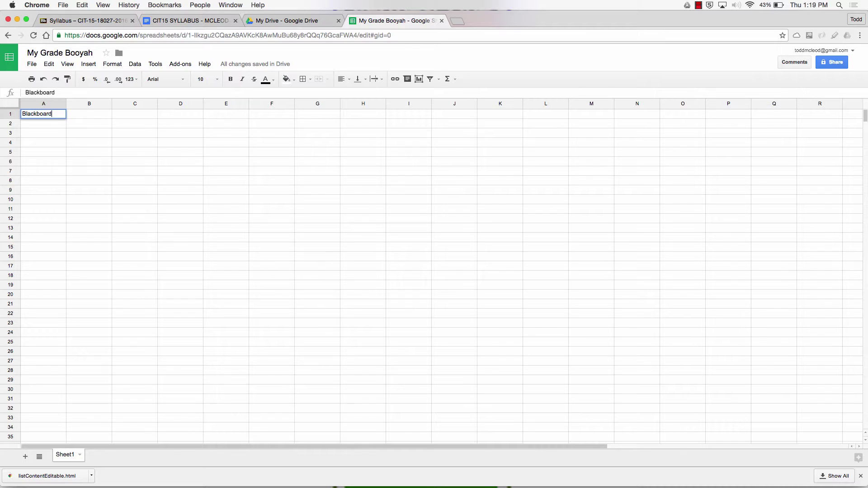
{"action": "key", "text": "Return"}
{"action": "type", "text": "MyItLab"}
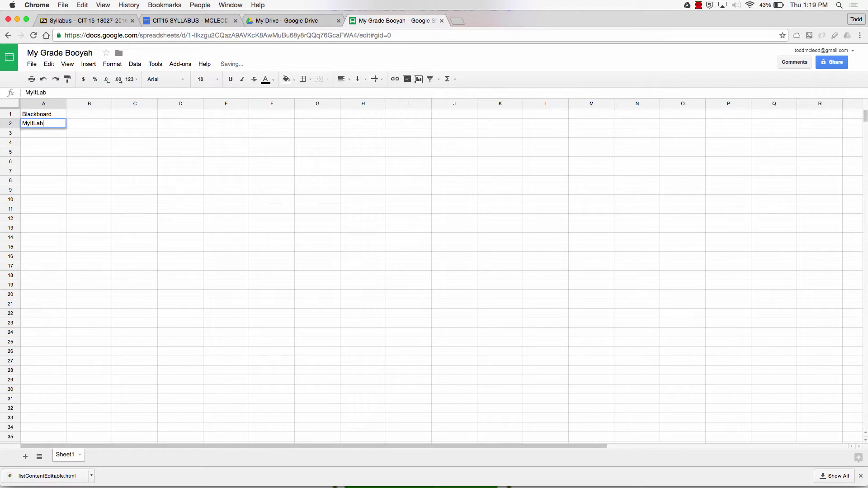
{"action": "key", "text": "Return"}
{"action": "type", "text": "M"}
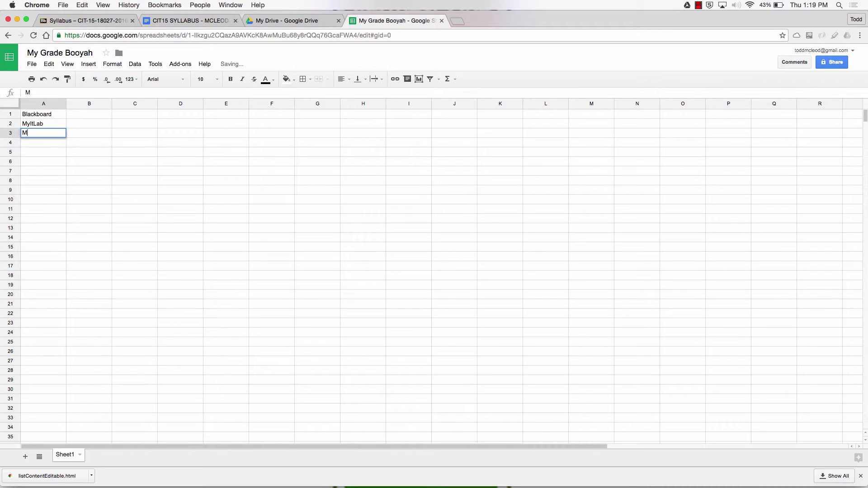
{"action": "key", "text": "BackSpace"}
{"action": "key", "text": "BackSpace"}
{"action": "key", "text": "Return"}
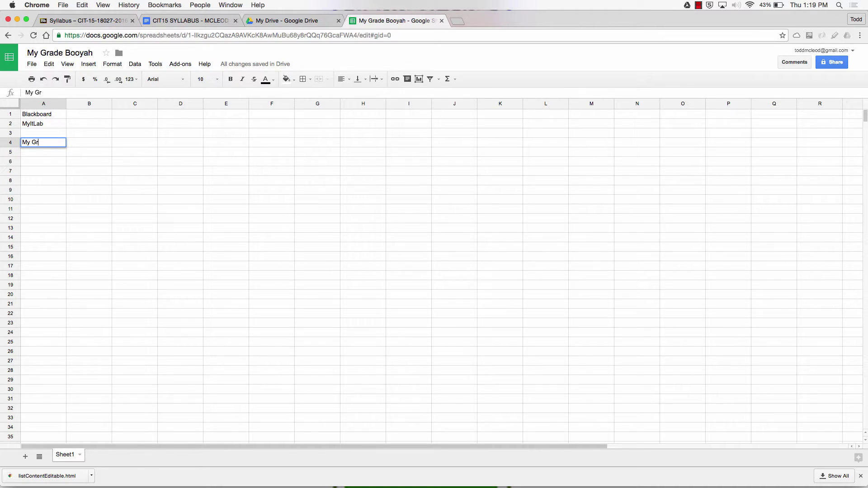
{"action": "key", "text": "Return"}
{"action": "key", "text": "Up"}
{"action": "key", "text": "Up"}
{"action": "key", "text": "Up"}
{"action": "key", "text": "Up"}
{"action": "key", "text": "Right"}
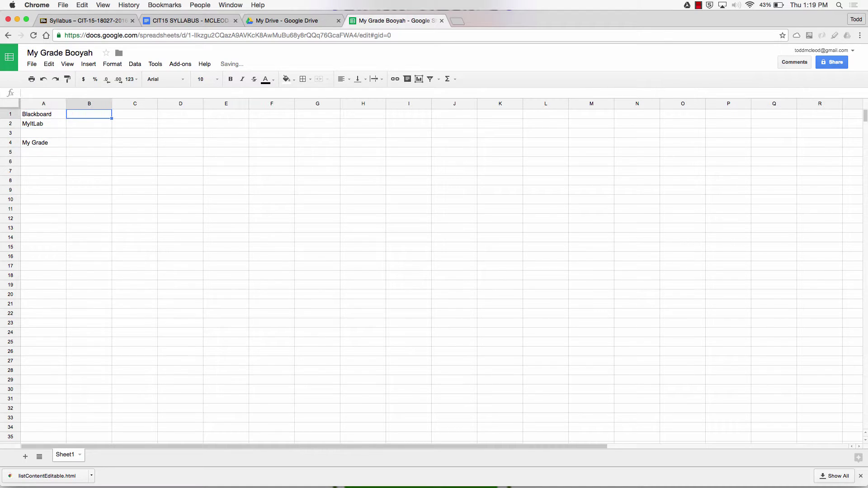
Step: Format B1:B2 and B4 as percentages for the score and grade values
{"action": "left_click_drag", "start_coordinate": [92, 117], "coordinate": [90, 122]}
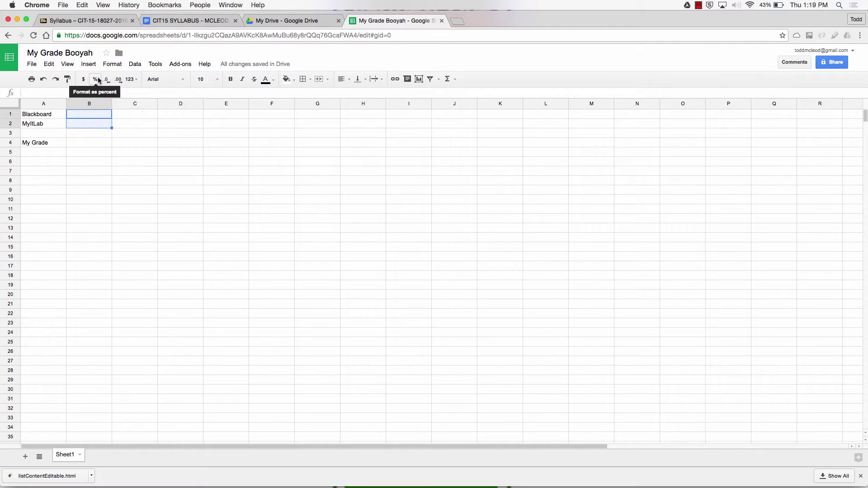
{"action": "right_click", "coordinate": [91, 117]}
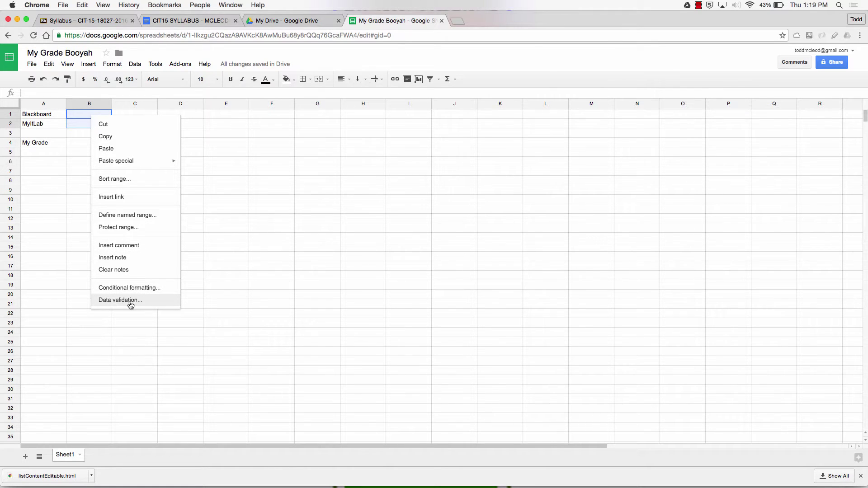
{"action": "left_click", "coordinate": [113, 65]}
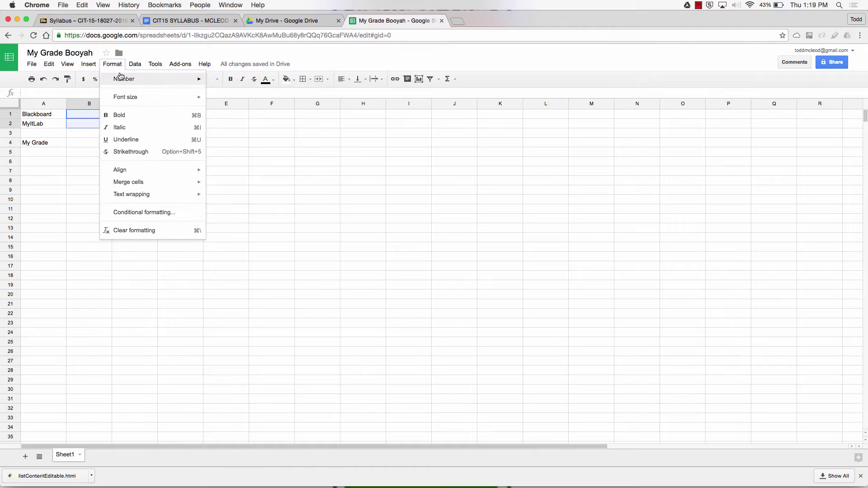
{"action": "mouse_move", "coordinate": [120, 78]}
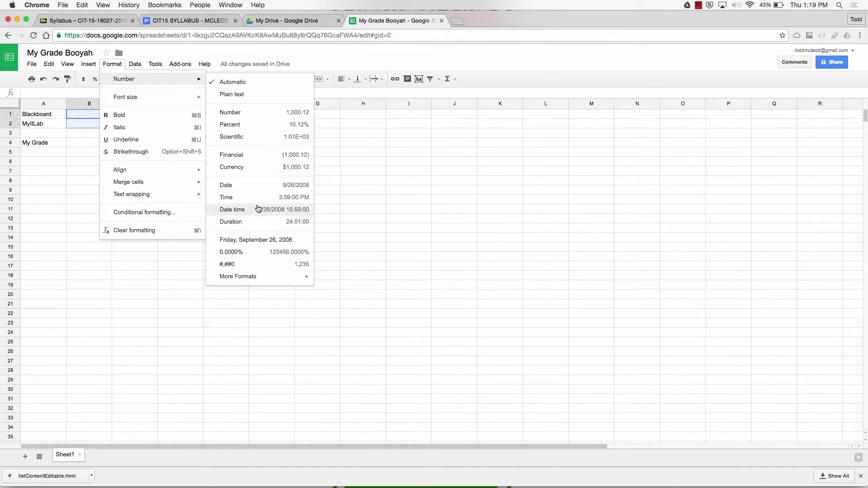
{"action": "left_click", "coordinate": [255, 130]}
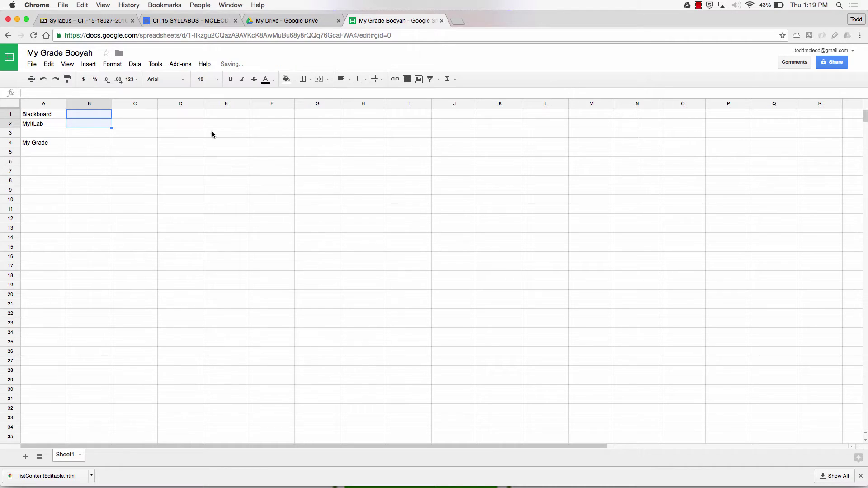
{"action": "left_click", "coordinate": [86, 144]}
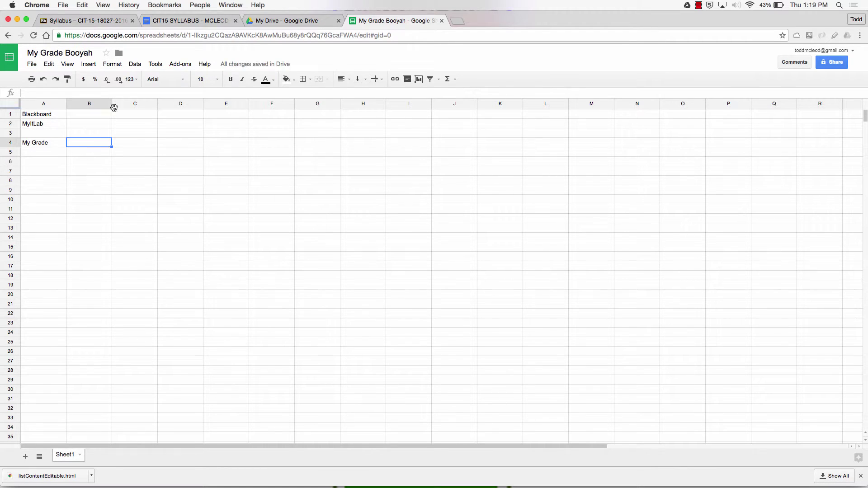
{"action": "left_click", "coordinate": [95, 80]}
Step: Enter scores of 70 in B1 and 90 in B2
{"action": "left_click", "coordinate": [94, 118]}
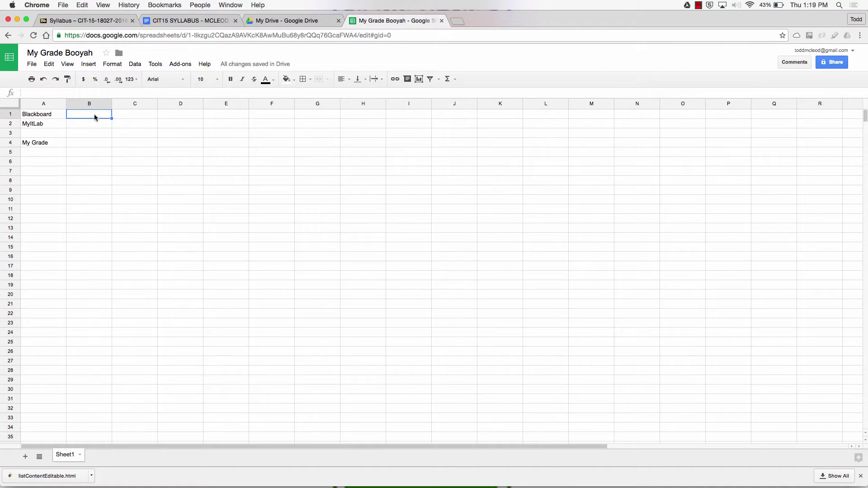
{"action": "type", "text": "70"}
{"action": "key", "text": "Return"}
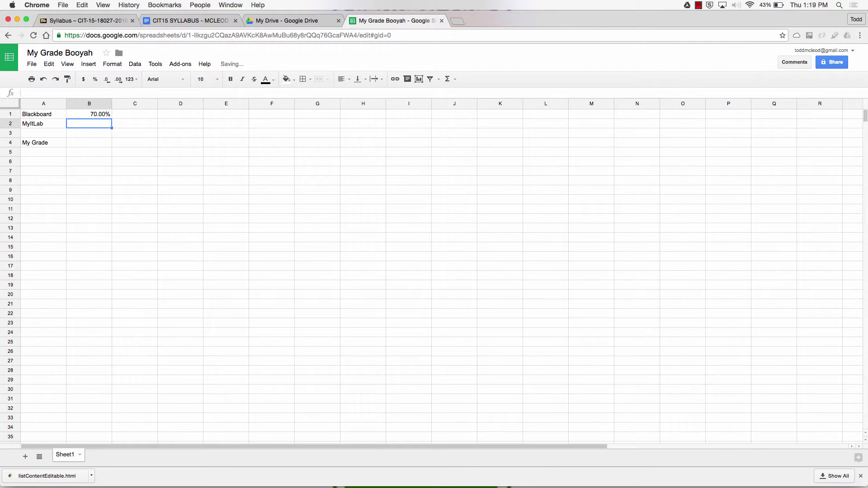
{"action": "type", "text": "90"}
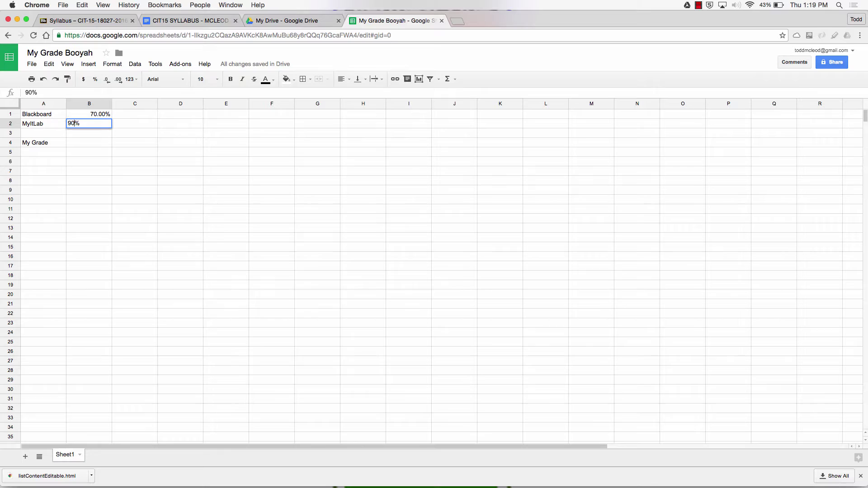
{"action": "key", "text": "Return"}
Step: Enter =(B1+B2)/2 in B4 so My Grade shows 80.00%
{"action": "left_click", "coordinate": [89, 143]}
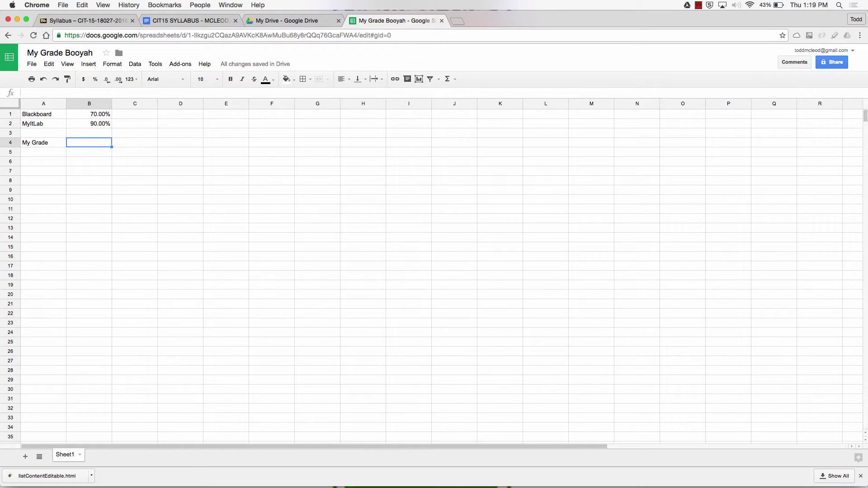
{"action": "type", "text": "="}
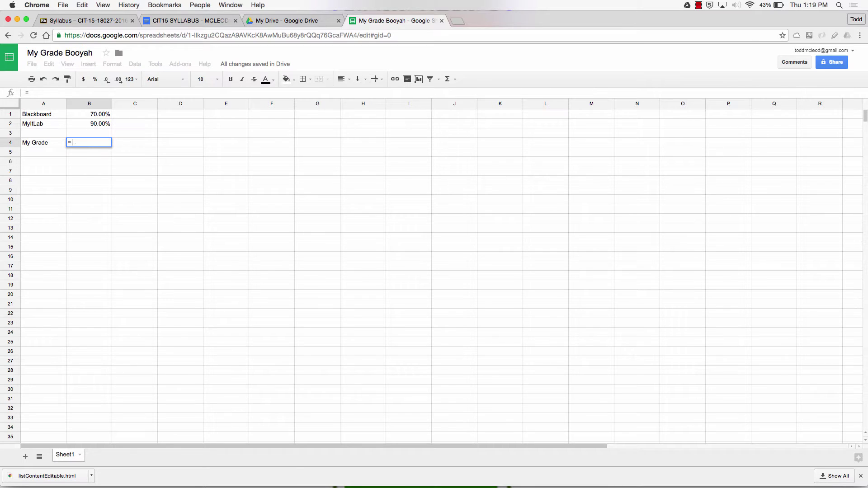
{"action": "key", "text": "BackSpace"}
{"action": "type", "text": "="}
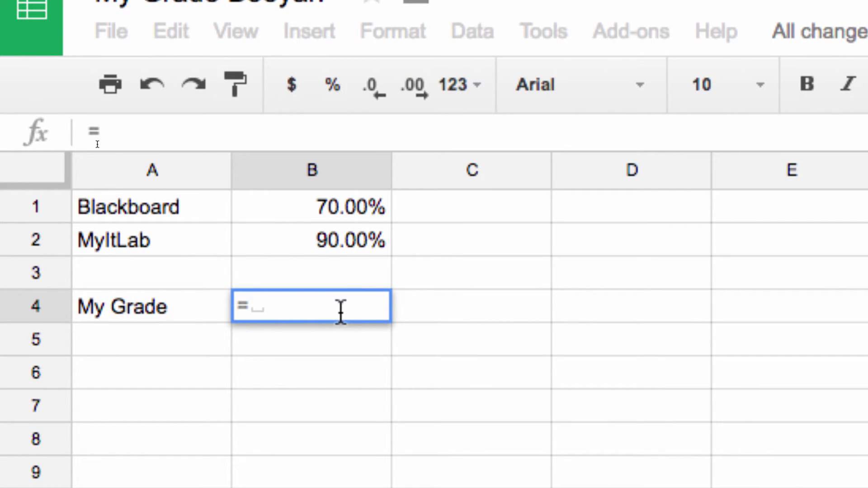
{"action": "type", "text": "b1"}
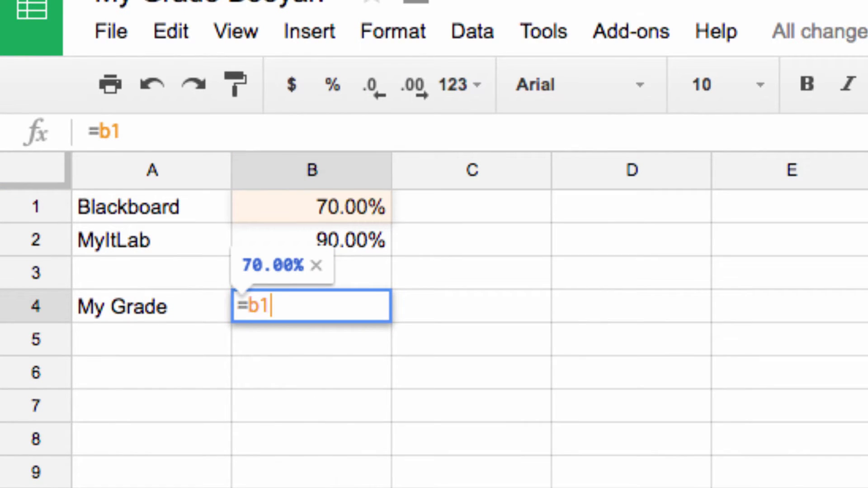
{"action": "key", "text": "BackSpace"}
{"action": "key", "text": "BackSpace"}
{"action": "type", "text": "(b1"}
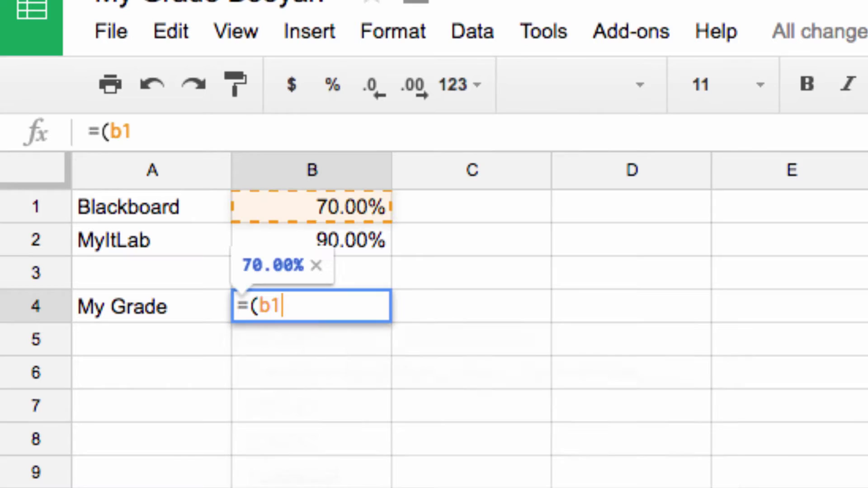
{"action": "type", "text": "+b2"}
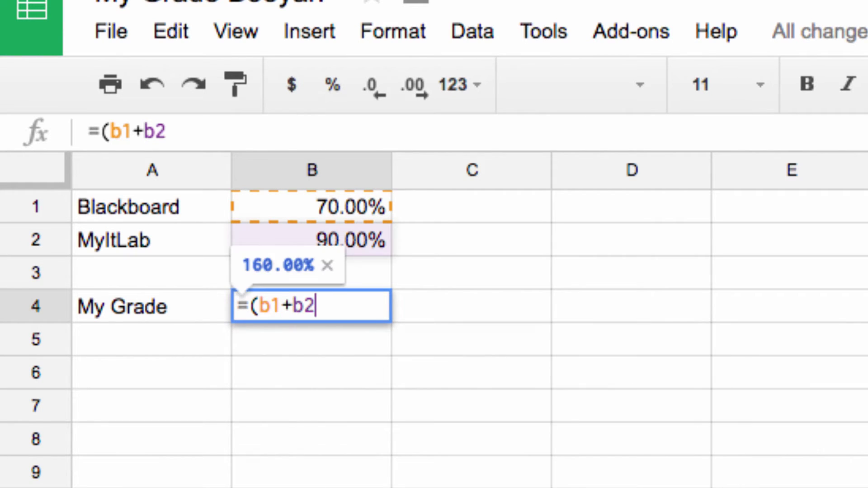
{"action": "type", "text": ")/2"}
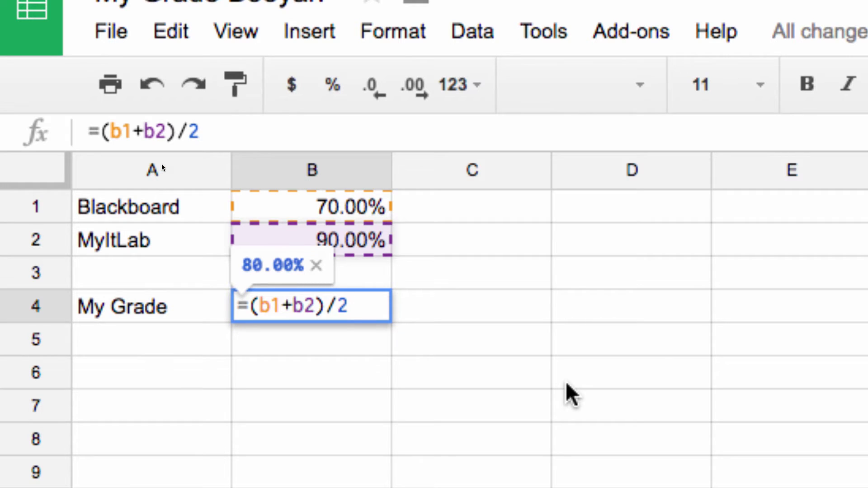
{"action": "key", "text": "Return"}
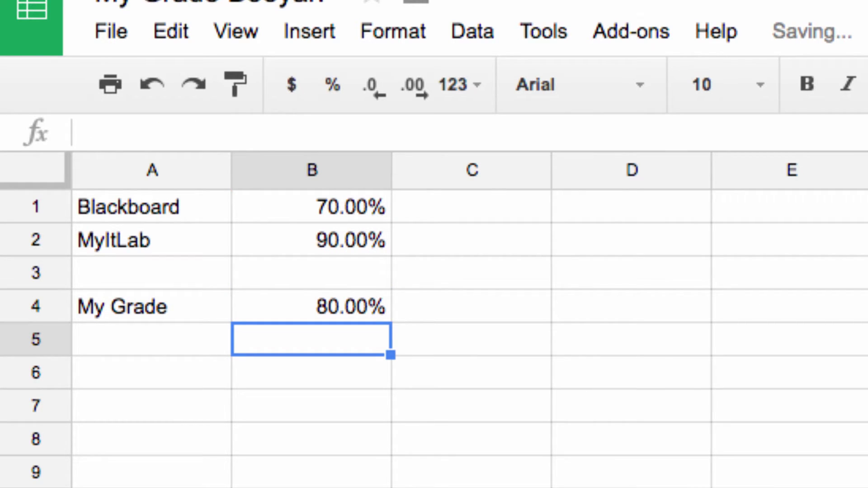
Step: Rebuild B4's formula as =(B1+B2)/2 by clicking the two score cells
{"action": "left_click", "coordinate": [312, 306]}
{"action": "type", "text": "="}
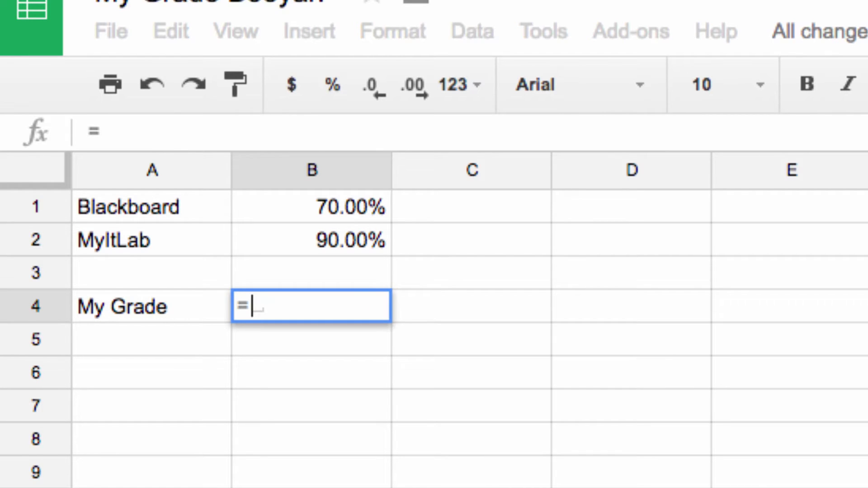
{"action": "left_click", "coordinate": [349, 218]}
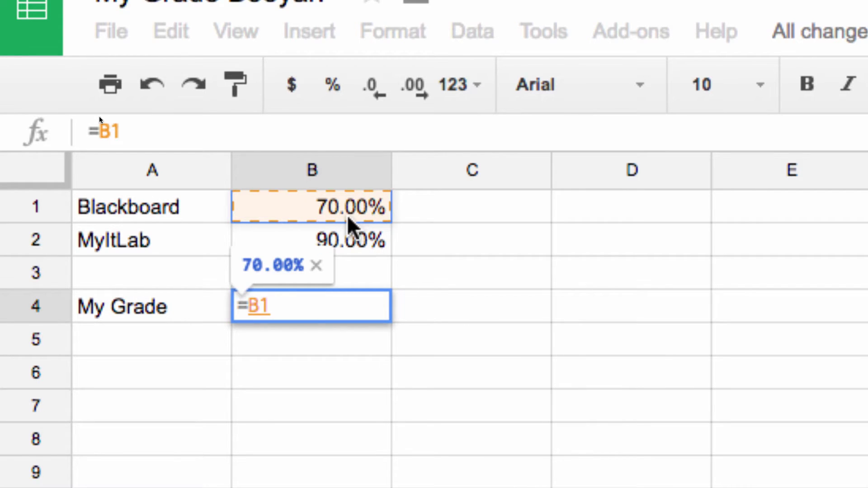
{"action": "key", "text": "BackSpace"}
{"action": "key", "text": "BackSpace"}
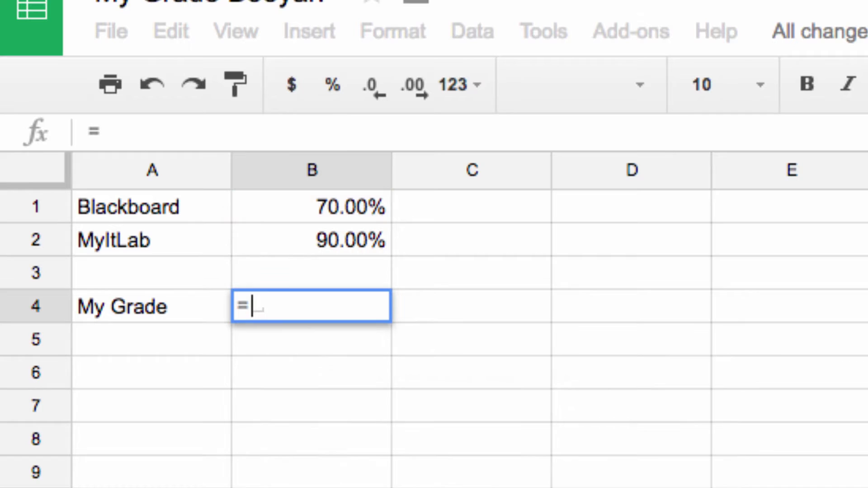
{"action": "type", "text": "("}
{"action": "left_click", "coordinate": [359, 215]}
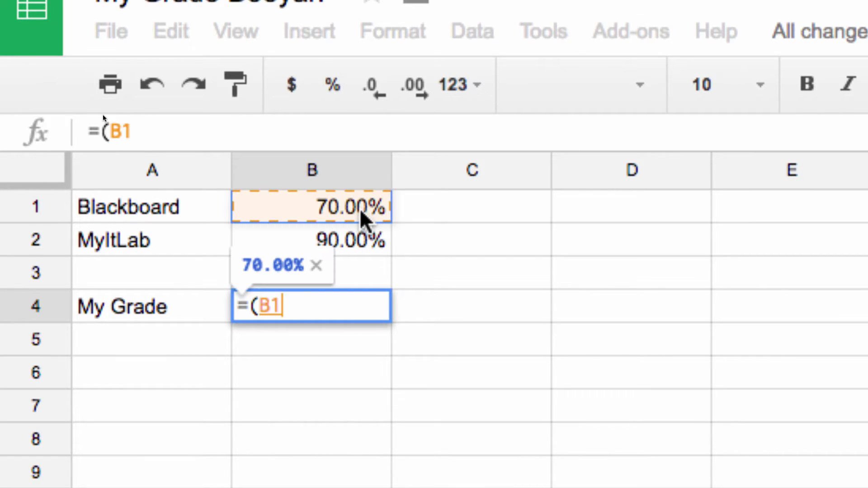
{"action": "type", "text": "+"}
{"action": "left_click", "coordinate": [342, 240]}
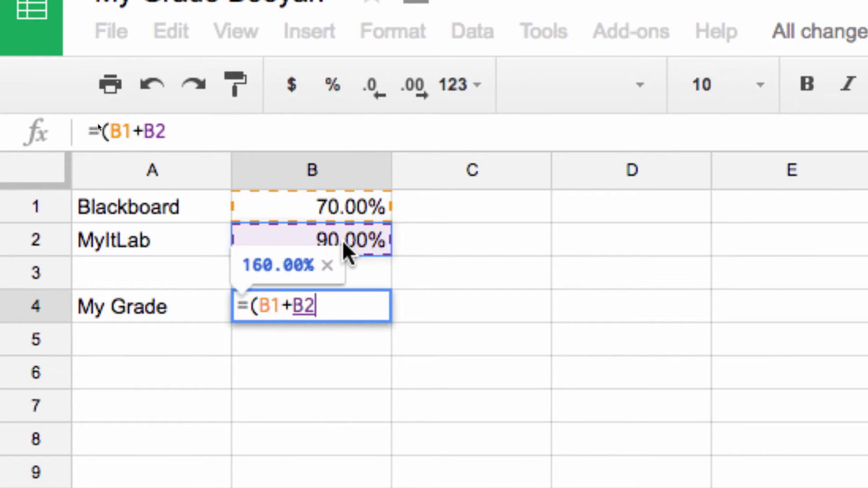
{"action": "type", "text": ")/2"}
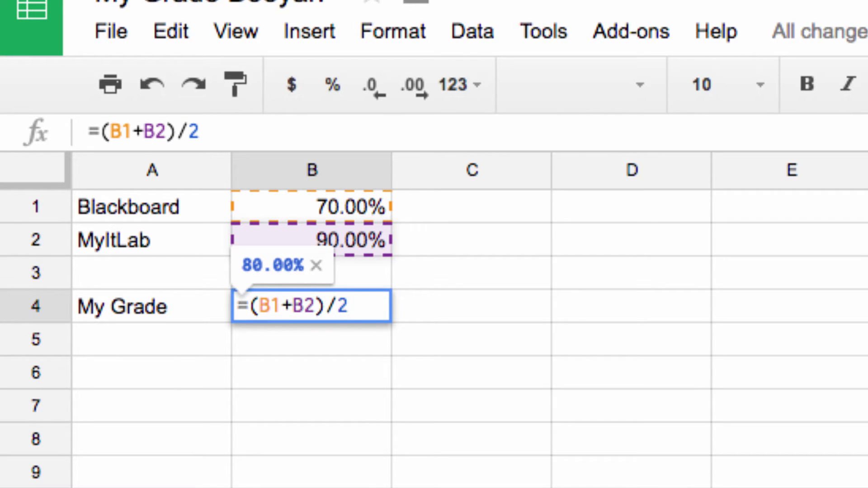
{"action": "key", "text": "Return"}
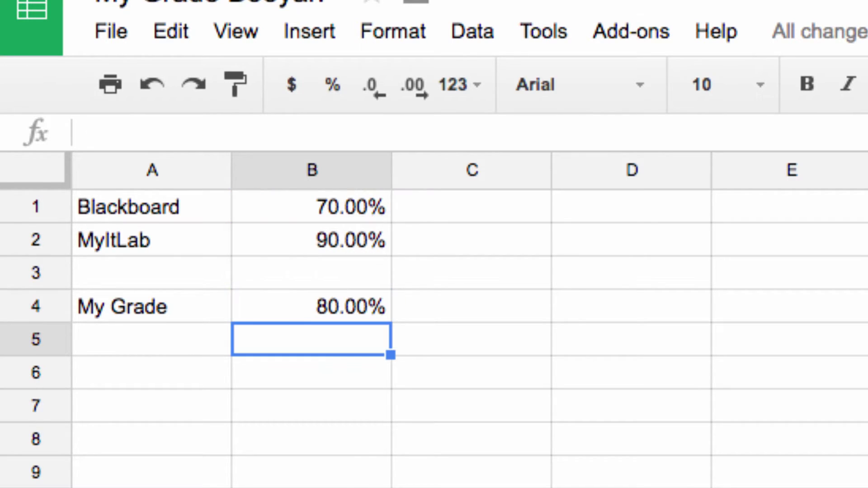
Step: Change the Blackboard score in B1 to 90% to test the average
{"action": "left_click", "coordinate": [353, 211]}
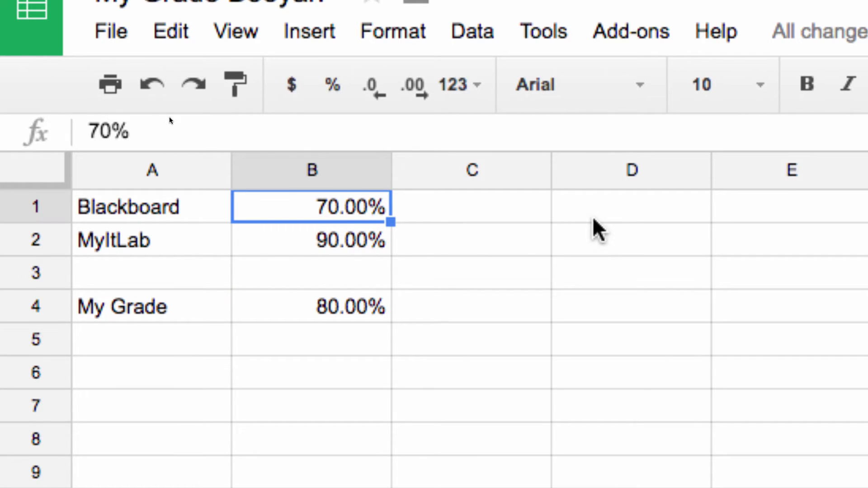
{"action": "type", "text": "90"}
{"action": "key", "text": "Return"}
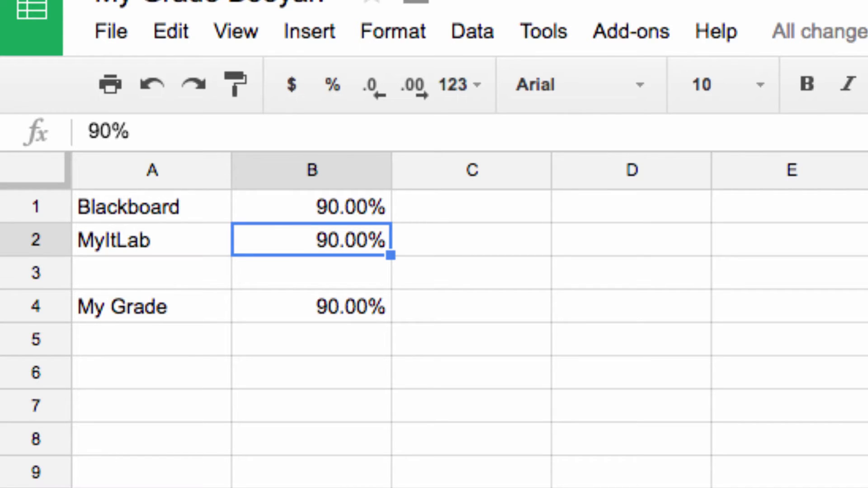
Step: Clear both scores in B1:B2 so My Grade in B4 shows 0.00%
{"action": "left_click", "coordinate": [311, 273]}
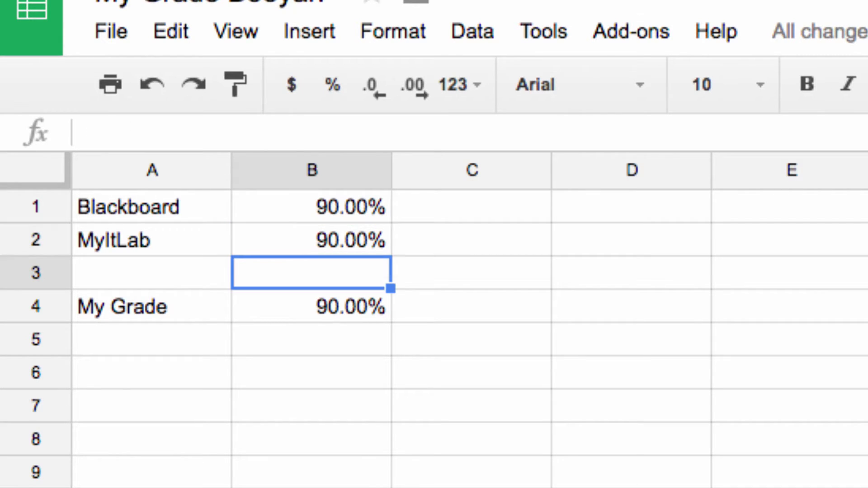
{"action": "left_click", "coordinate": [311, 239]}
{"action": "left_click", "coordinate": [311, 206]}
{"action": "left_click", "coordinate": [311, 272]}
{"action": "left_click", "coordinate": [311, 206]}
{"action": "left_click_drag", "start_coordinate": [311, 207], "coordinate": [311, 240]}
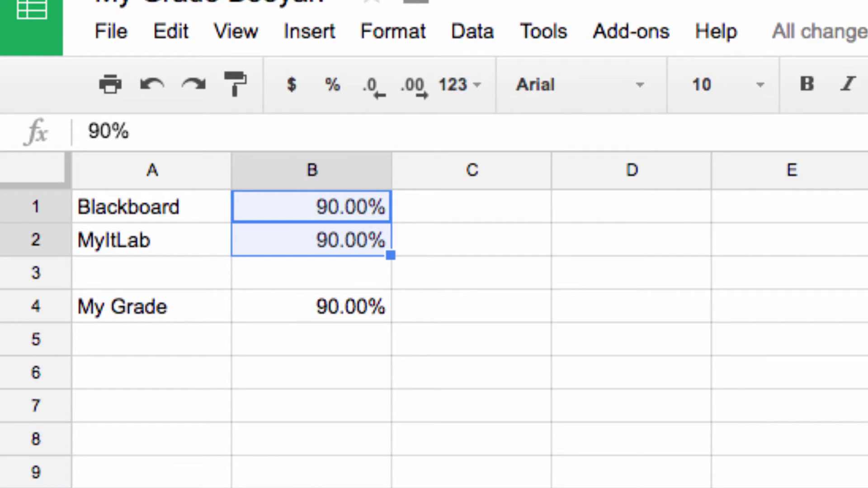
{"action": "key", "text": "Delete"}
{"action": "left_click", "coordinate": [311, 306]}
{"action": "left_click", "coordinate": [311, 272]}
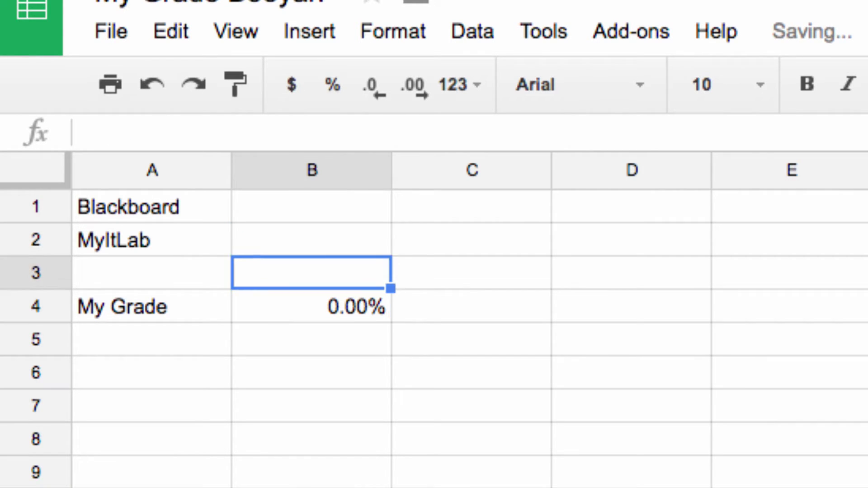
{"action": "left_click", "coordinate": [311, 207]}
Step: Type BLACKBOARD in D1 and assignments in D2
{"action": "left_click", "coordinate": [608, 212]}
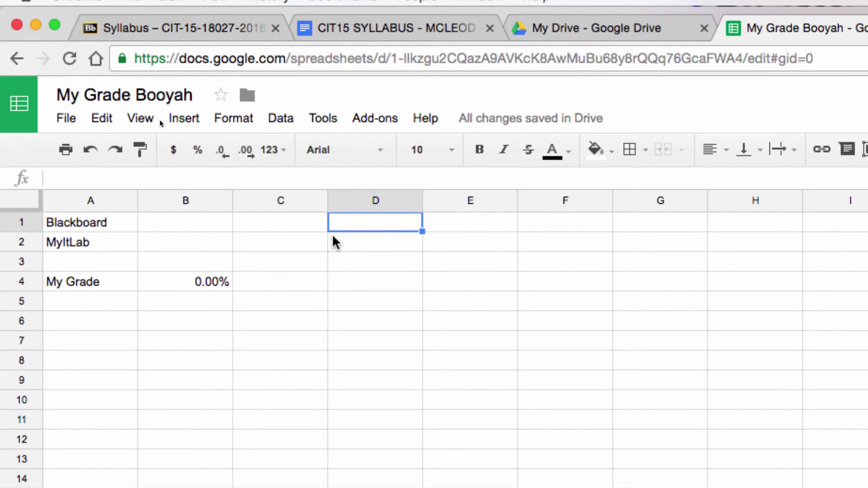
{"action": "type", "text": "BLACKBOAR"}
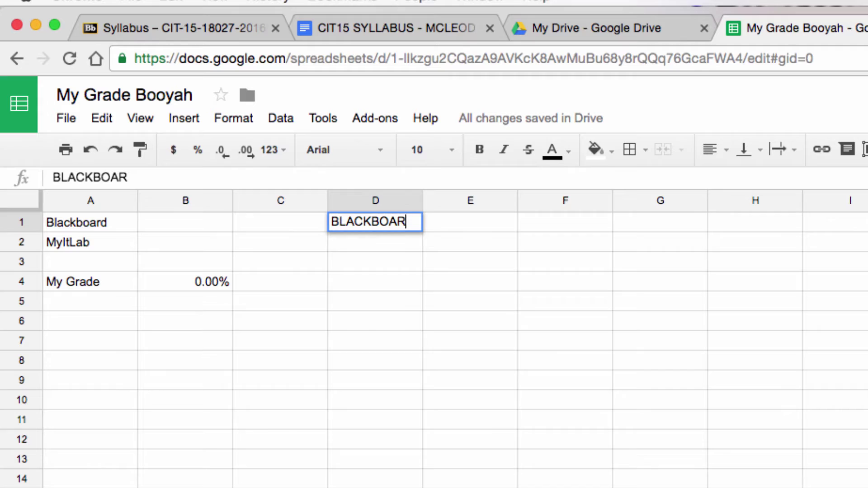
{"action": "type", "text": "D"}
{"action": "key", "text": "Return"}
{"action": "type", "text": "assignments"}
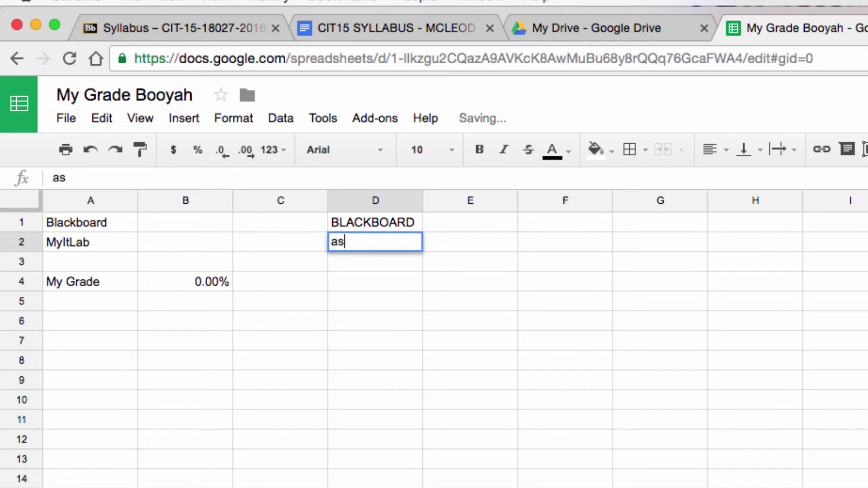
{"action": "key", "text": "Tab"}
{"action": "key", "text": "Tab"}
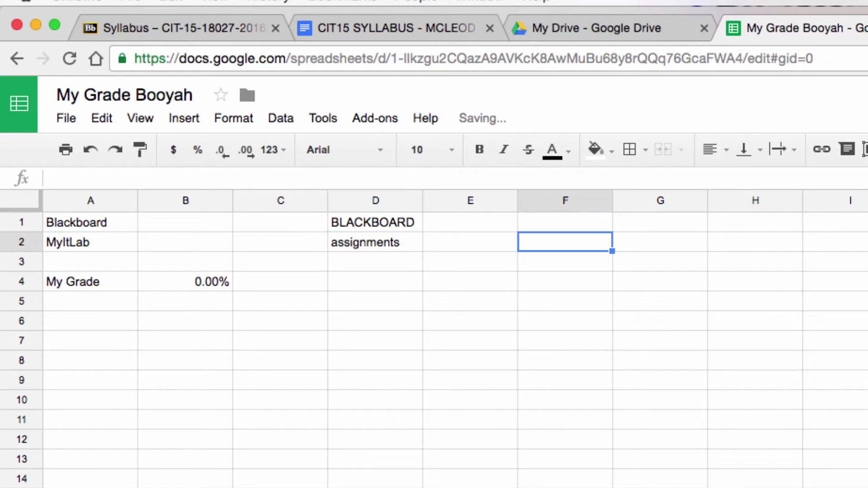
Step: Bring up the CIT15 syllabus GRADING section showing the 80% assignments and 20% participation weighting
{"action": "left_click", "coordinate": [395, 30]}
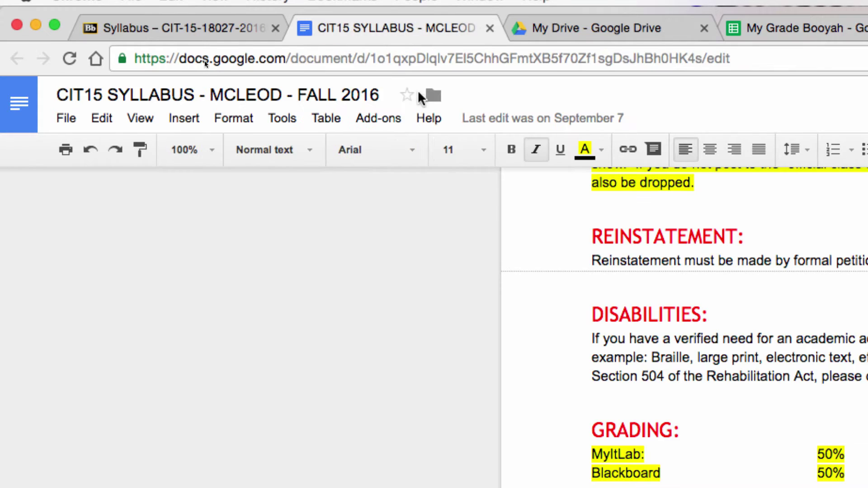
{"action": "scroll", "coordinate": [716, 421], "scroll_direction": "down", "scroll_amount": 10}
{"action": "scroll", "coordinate": [716, 416], "scroll_direction": "up", "scroll_amount": 6}
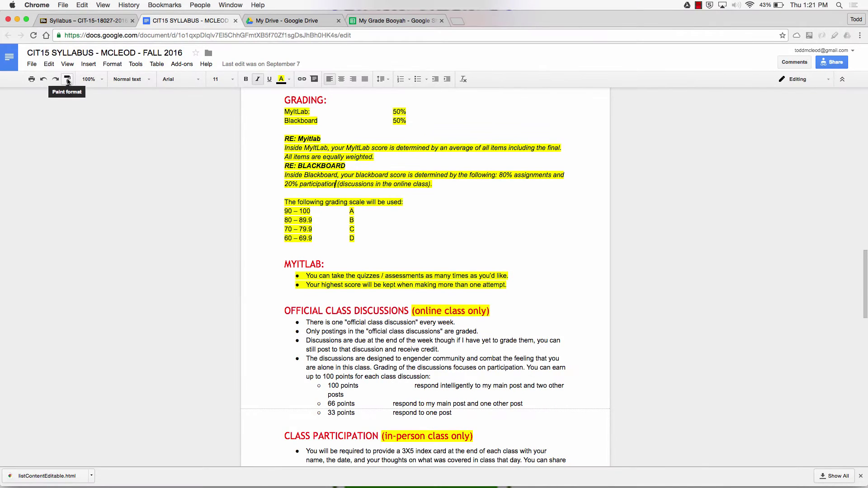
Step: Label F2 'participation' in My Grade Booyah and select columns E and G
{"action": "left_click", "coordinate": [365, 21]}
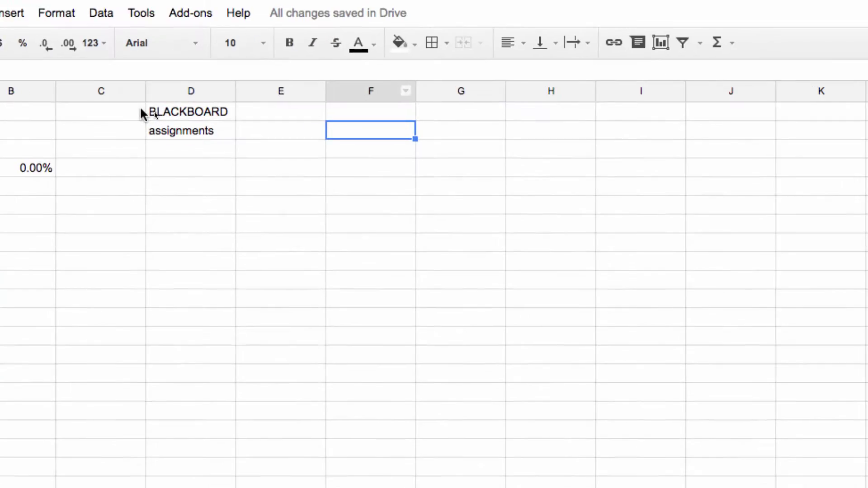
{"action": "type", "text": "participation"}
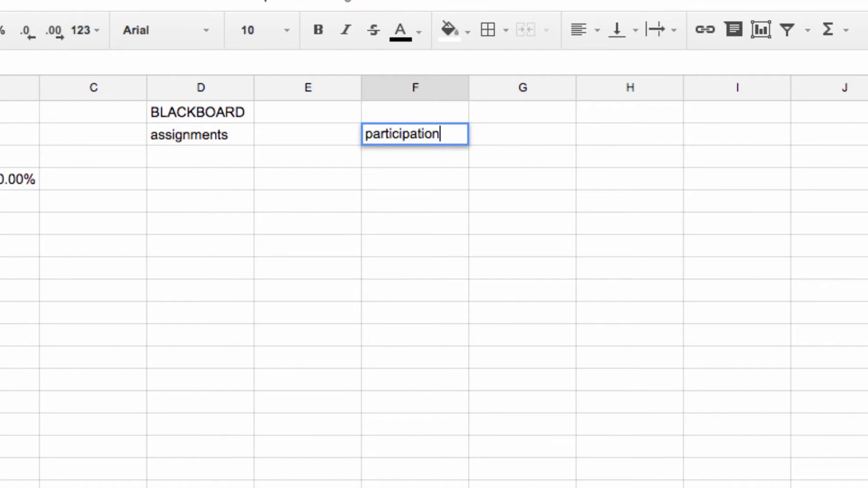
{"action": "key", "text": "Return"}
{"action": "key", "text": "Tab"}
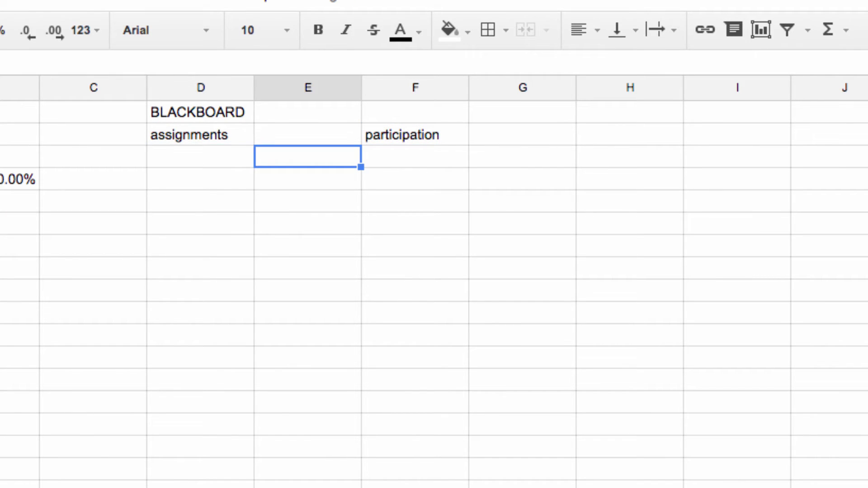
{"action": "left_click_drag", "start_coordinate": [307, 164], "coordinate": [325, 407]}
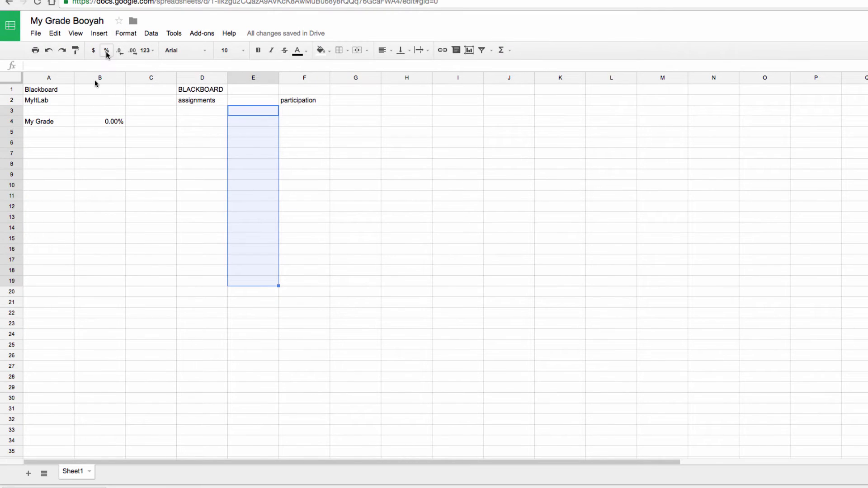
{"action": "left_click", "coordinate": [252, 77]}
{"action": "left_click", "coordinate": [356, 77], "text": "super"}
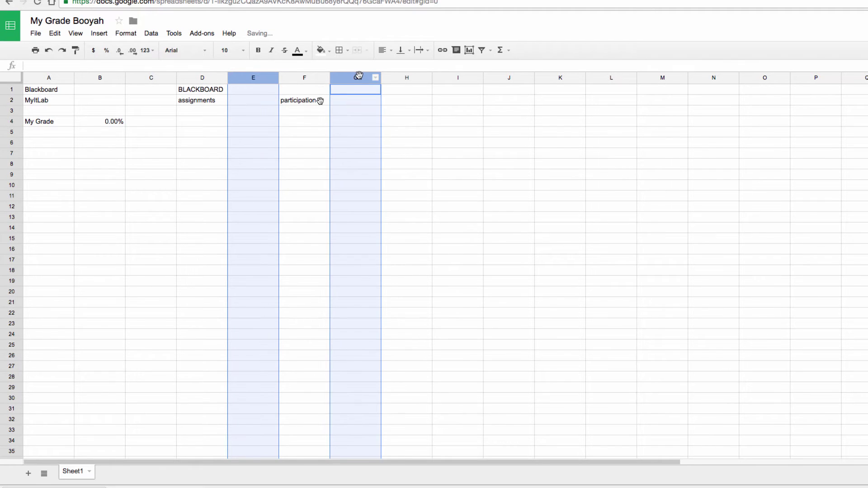
Step: Enter 0.00% starting scores in E3 and G3
{"action": "left_click", "coordinate": [247, 112]}
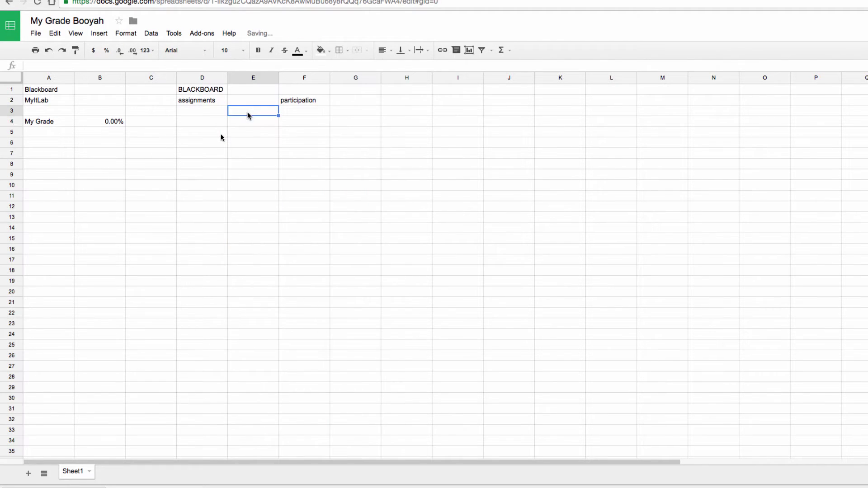
{"action": "key", "text": "ctrl+v"}
{"action": "key", "text": "Return"}
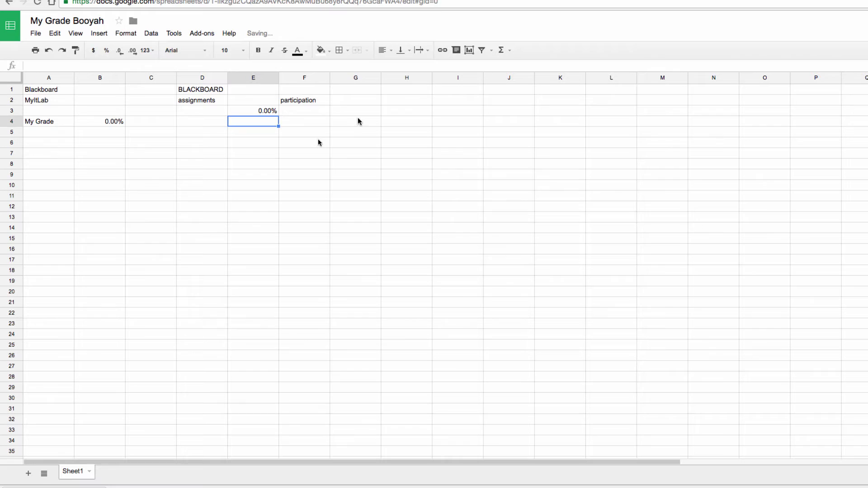
{"action": "left_click", "coordinate": [351, 118]}
{"action": "type", "text": "0%"}
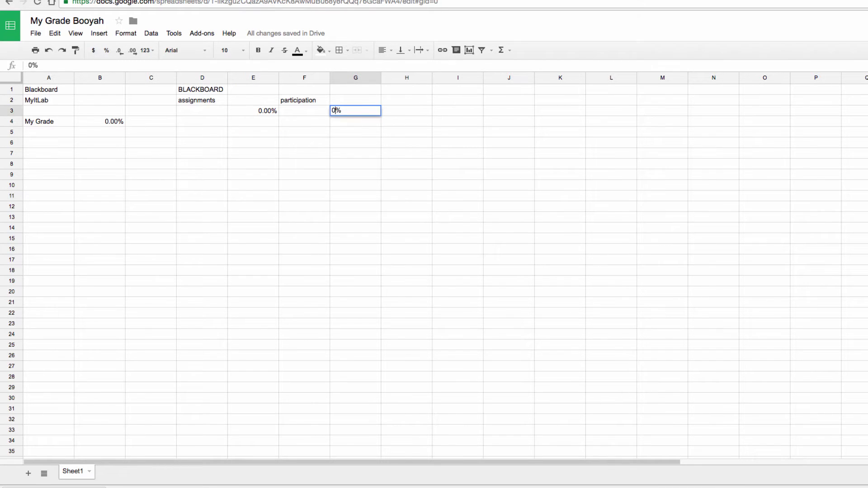
{"action": "key", "text": "Return"}
{"action": "left_click", "coordinate": [267, 112]}
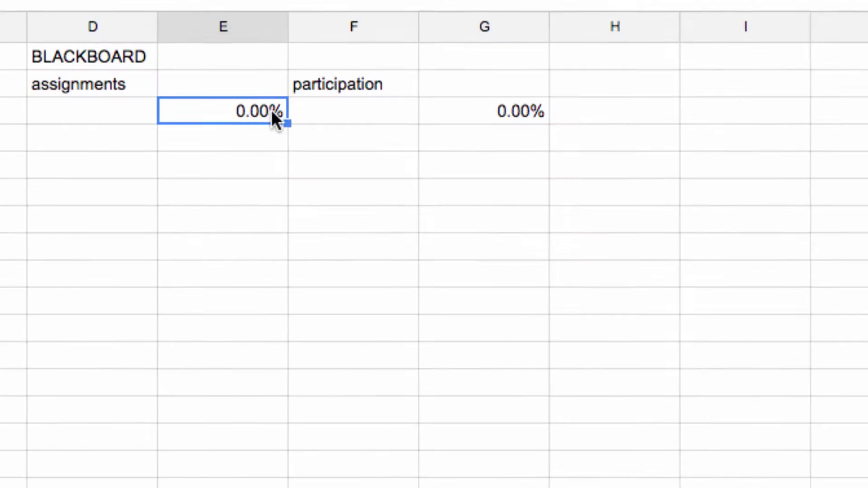
Step: Fill E3's 0.00% down column E, and demo a 1, 2, 3 series in column I, then delete it
{"action": "left_click_drag", "start_coordinate": [288, 123], "coordinate": [287, 344]}
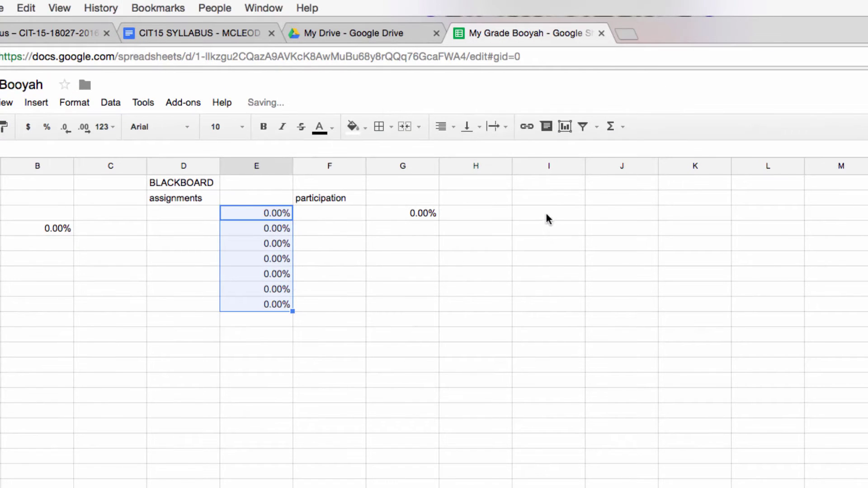
{"action": "left_click", "coordinate": [546, 214]}
{"action": "type", "text": "1"}
{"action": "key", "text": "Return"}
{"action": "type", "text": "2"}
{"action": "key", "text": "Return"}
{"action": "type", "text": "3"}
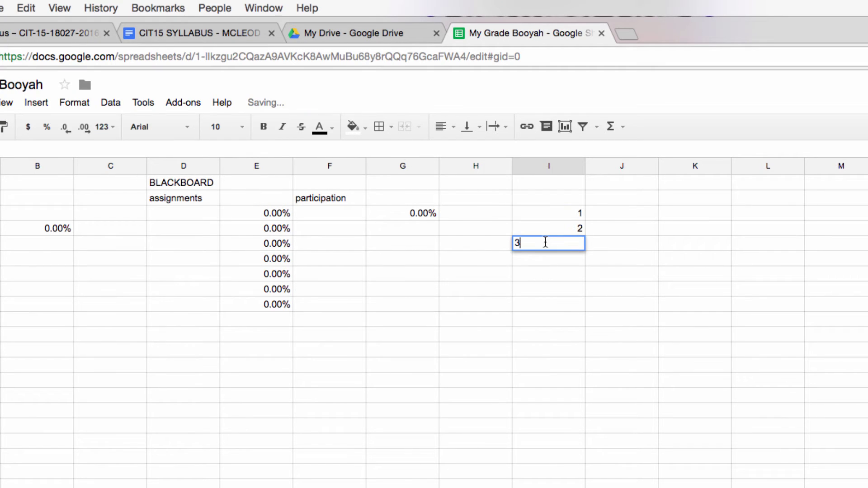
{"action": "key", "text": "Return"}
{"action": "left_click_drag", "start_coordinate": [569, 215], "coordinate": [580, 433]}
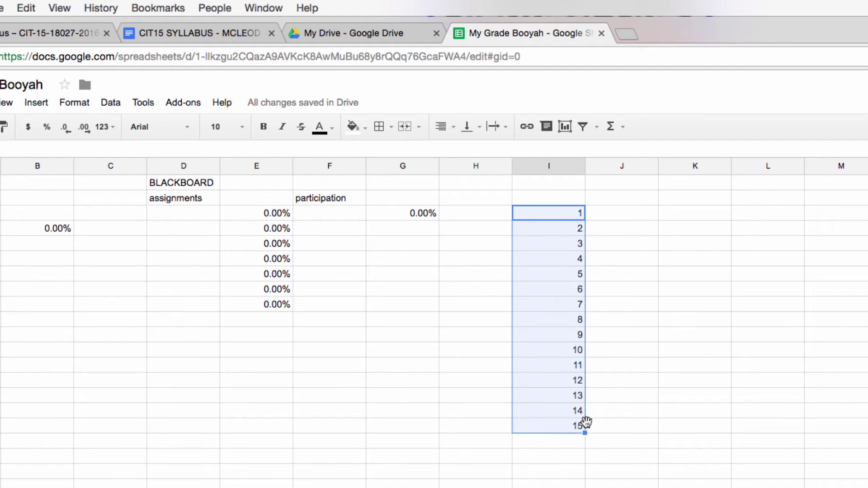
{"action": "key", "text": "Delete"}
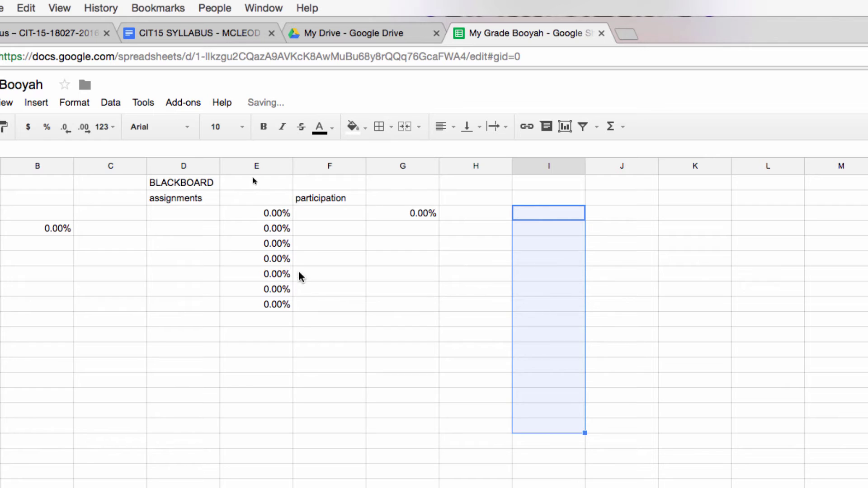
Step: Extend 0.00% further down column E and fill G3's 0.00% down to G28
{"action": "left_click", "coordinate": [283, 308]}
{"action": "left_click_drag", "start_coordinate": [293, 312], "coordinate": [300, 481]}
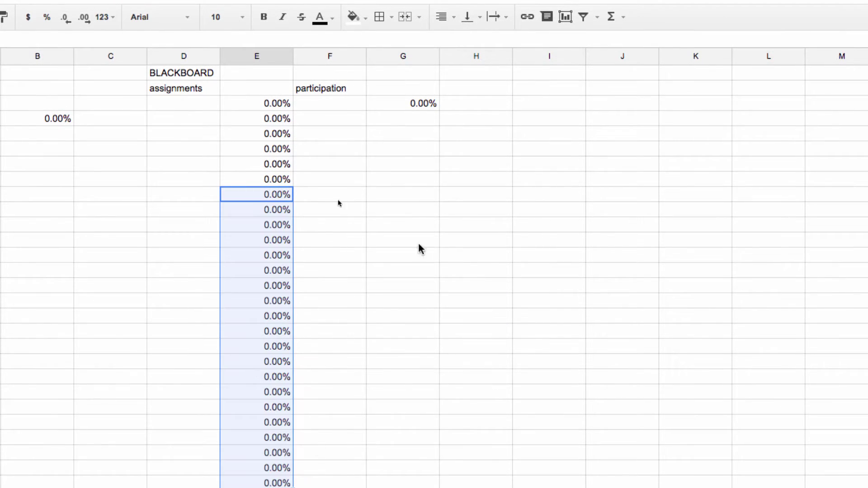
{"action": "left_click", "coordinate": [424, 107]}
{"action": "left_click_drag", "start_coordinate": [438, 110], "coordinate": [434, 485]}
{"action": "left_click_drag", "start_coordinate": [434, 450], "coordinate": [434, 450]}
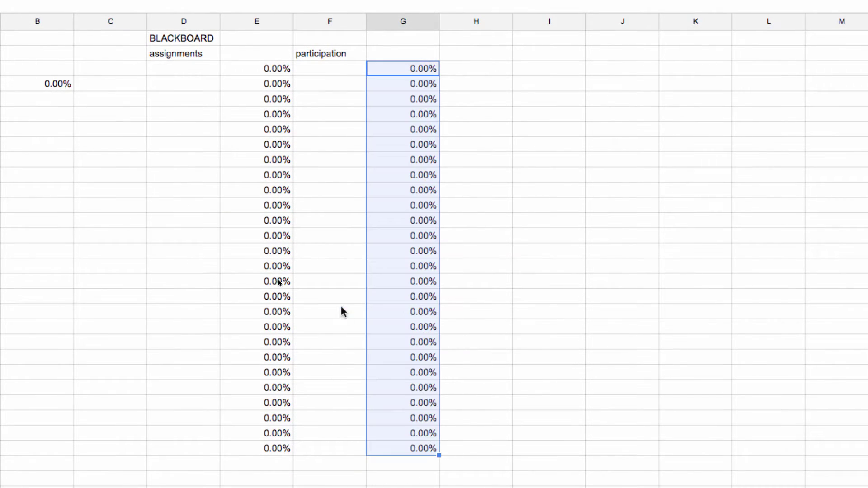
{"action": "left_click", "coordinate": [341, 311]}
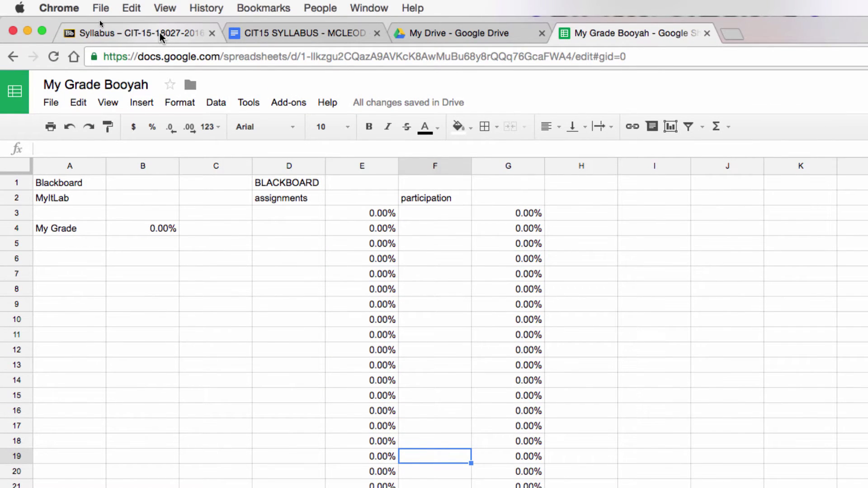
Step: In Blackboard, switch to Student Preview and open the course's My Grades page
{"action": "left_click", "coordinate": [162, 36]}
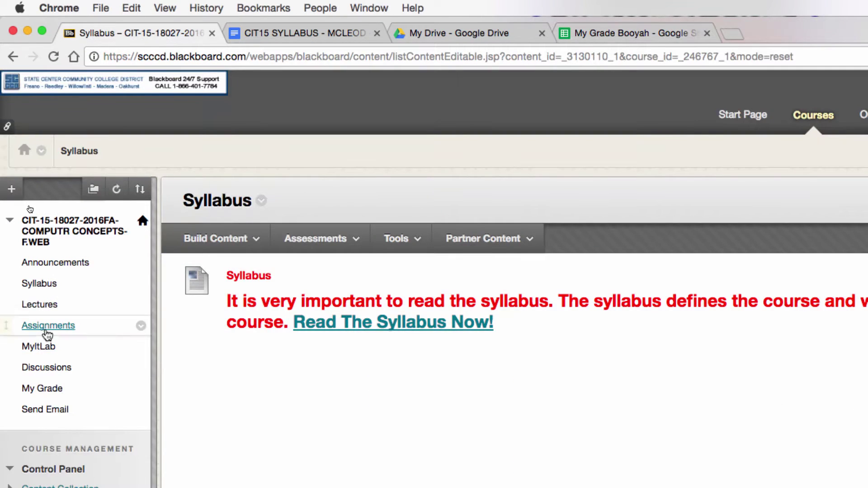
{"action": "left_click", "coordinate": [46, 326]}
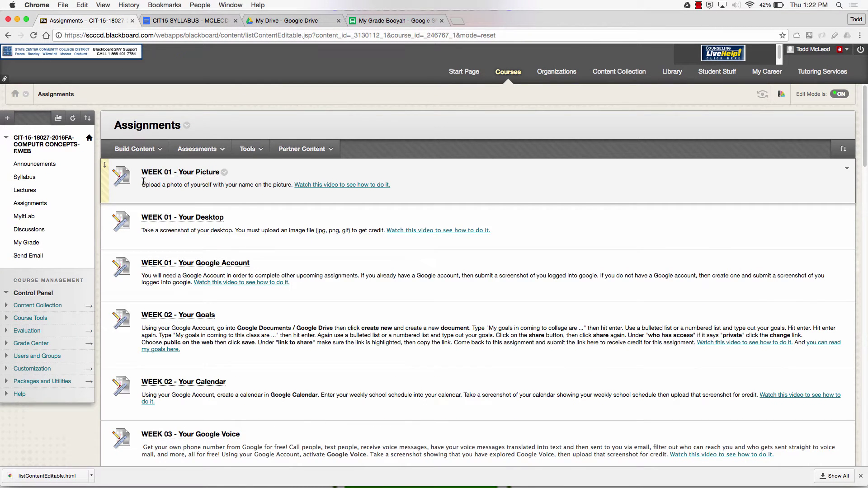
{"action": "left_click", "coordinate": [762, 96]}
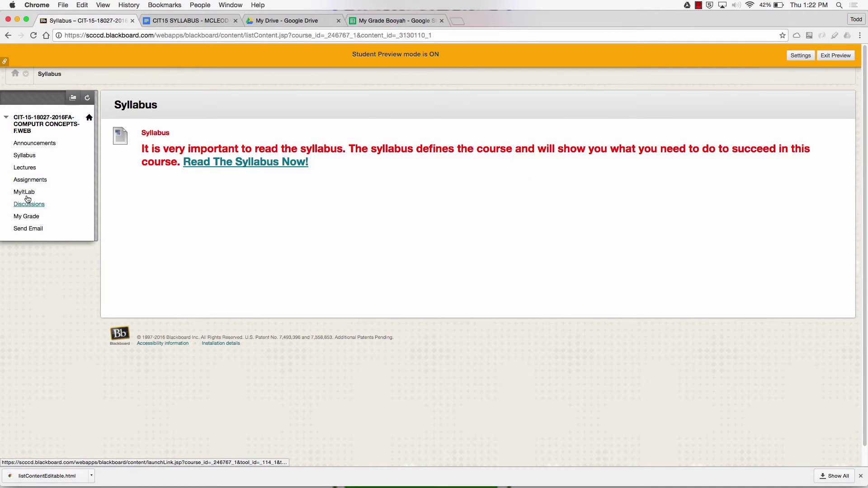
{"action": "left_click", "coordinate": [31, 219]}
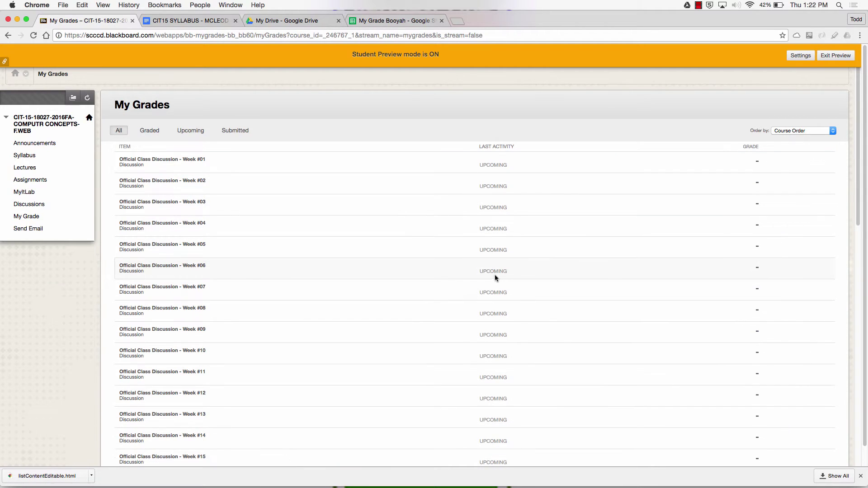
Step: Select the entire list of discussion, assignment and grade rows for copying
{"action": "scroll", "coordinate": [482, 271], "scroll_direction": "down", "scroll_amount": 15}
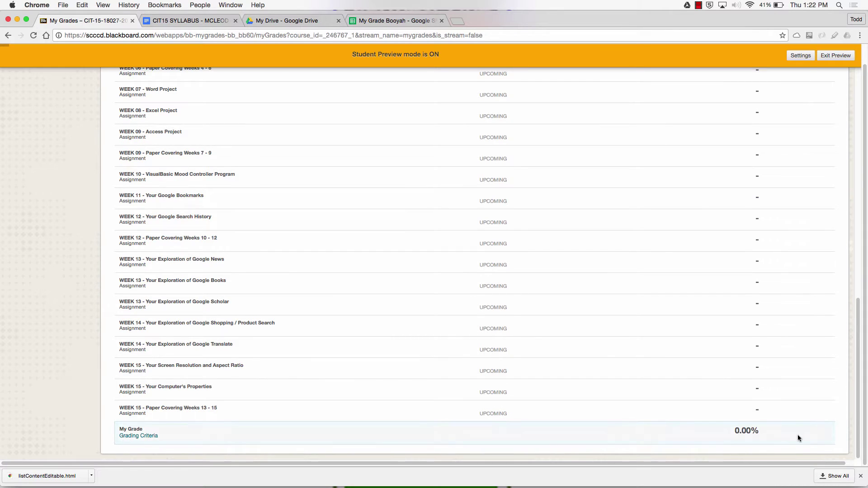
{"action": "left_click_drag", "start_coordinate": [797, 434], "coordinate": [207, 331]}
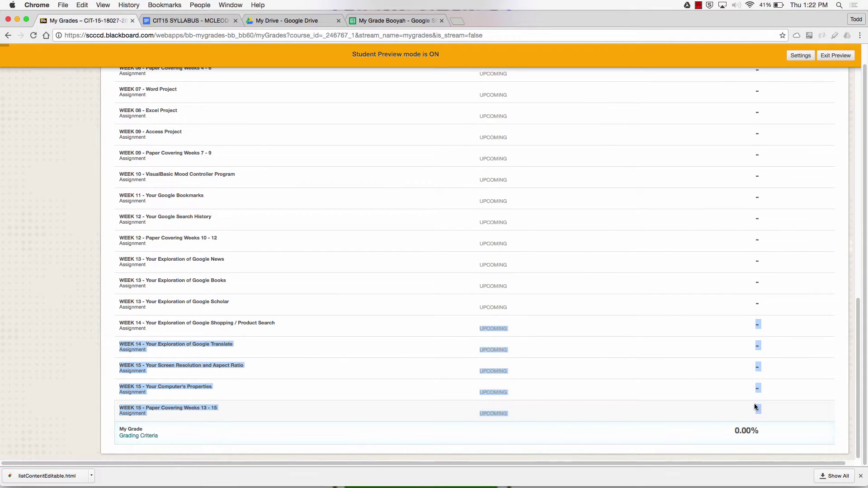
{"action": "left_click", "coordinate": [777, 411]}
{"action": "left_click_drag", "start_coordinate": [777, 411], "coordinate": [289, 251]}
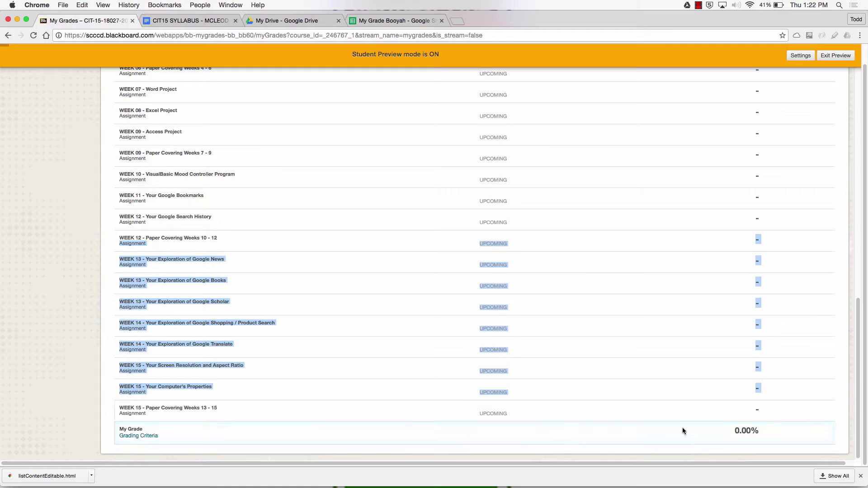
{"action": "left_click", "coordinate": [778, 433]}
{"action": "left_click_drag", "start_coordinate": [778, 433], "coordinate": [119, 162]}
{"action": "key", "text": "super+c"}
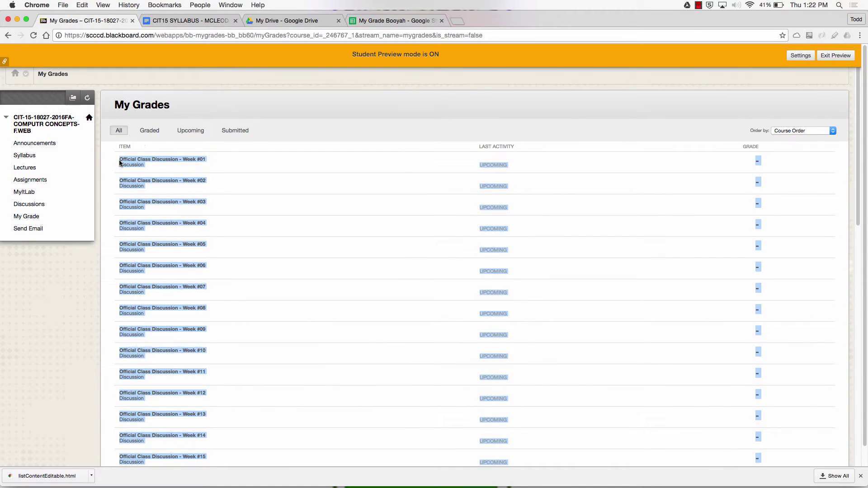
Step: Add a new Sheet2 to My Grade Booyah, paste the grade list, then undo the formatted paste
{"action": "left_click", "coordinate": [416, 24]}
{"action": "left_click", "coordinate": [22, 456]}
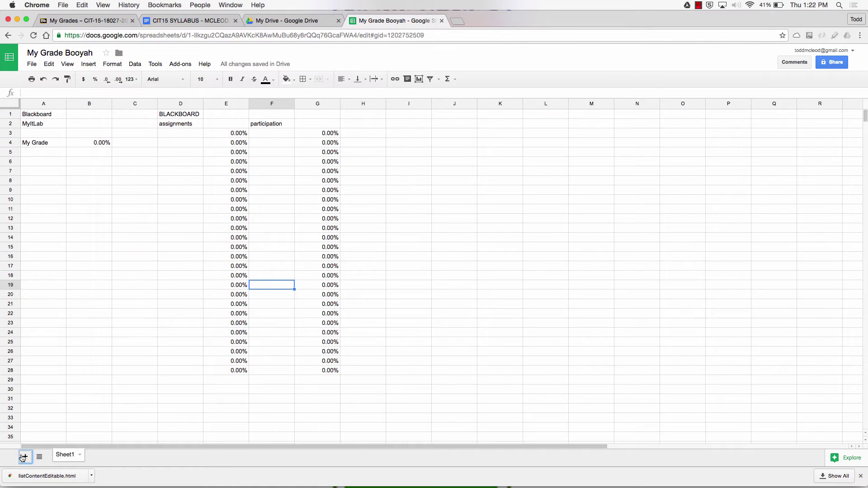
{"action": "key", "text": "super+v"}
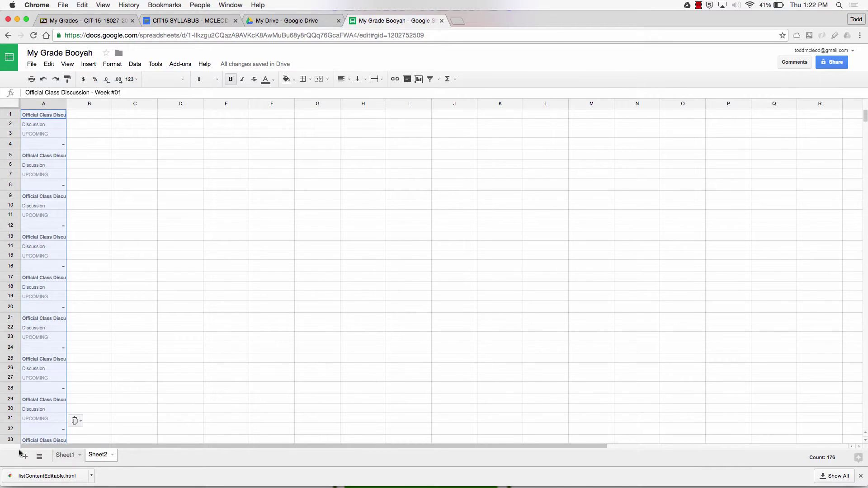
{"action": "key", "text": "super+z"}
Step: Paste the grade list as values only into column A and autofit its width
{"action": "left_click", "coordinate": [49, 63]}
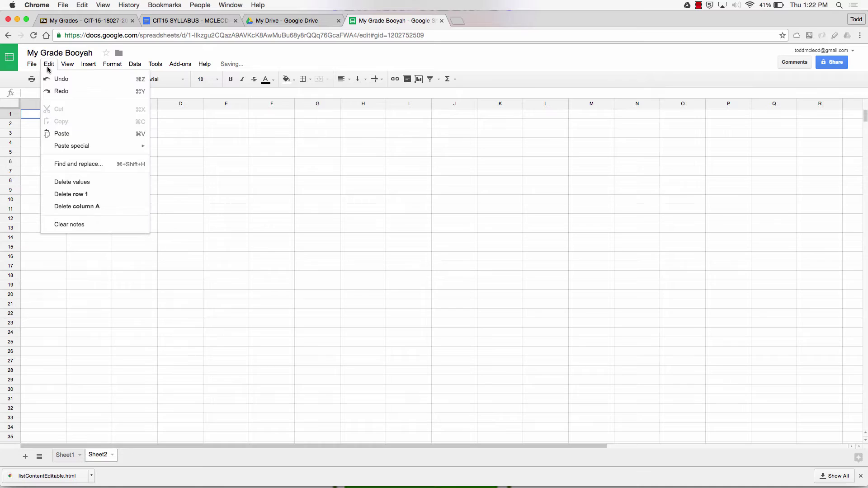
{"action": "mouse_move", "coordinate": [71, 145]}
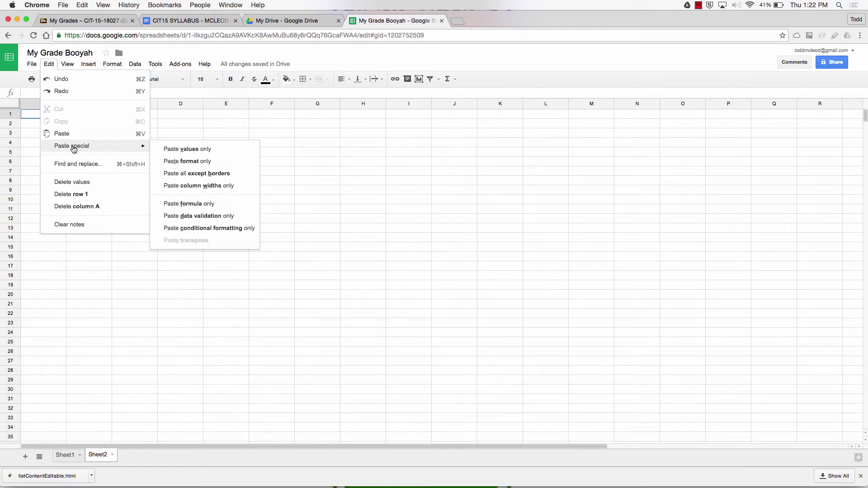
{"action": "left_click", "coordinate": [181, 153]}
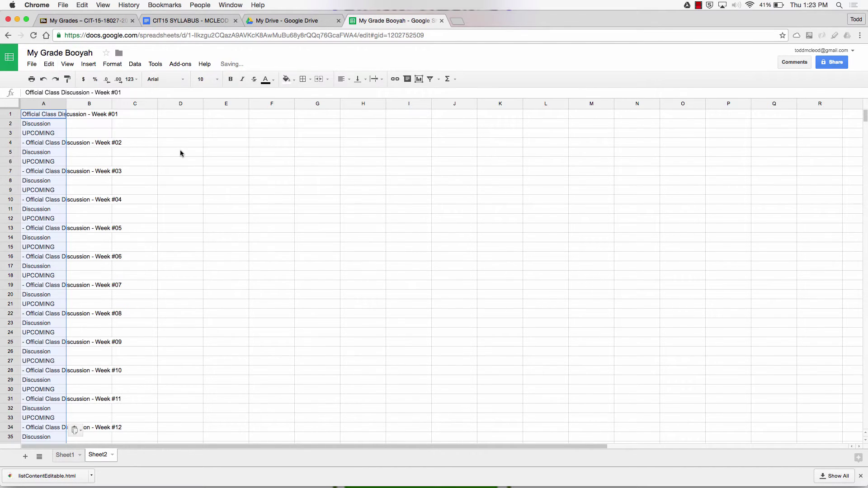
{"action": "double_click", "coordinate": [66, 101]}
{"action": "left_click", "coordinate": [129, 143]}
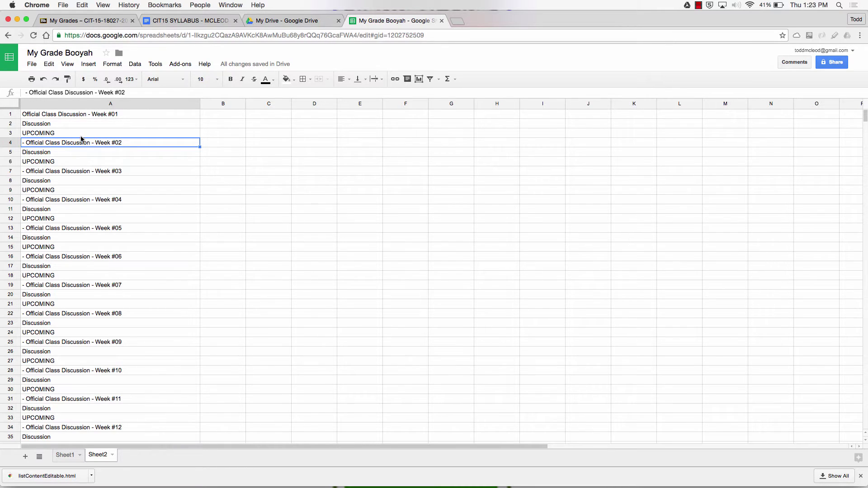
Step: Enter =A1 in B1 and =A4 in B4, widening column B
{"action": "left_click", "coordinate": [228, 117]}
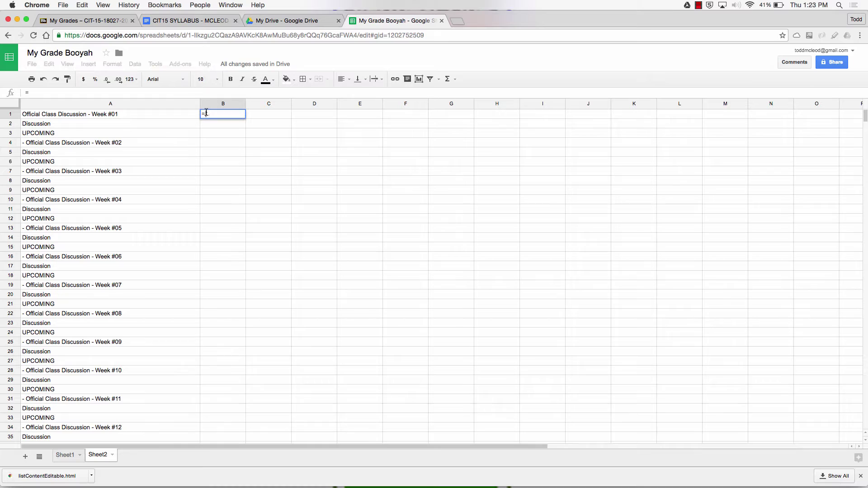
{"action": "left_click", "coordinate": [164, 115]}
{"action": "key", "text": "Return"}
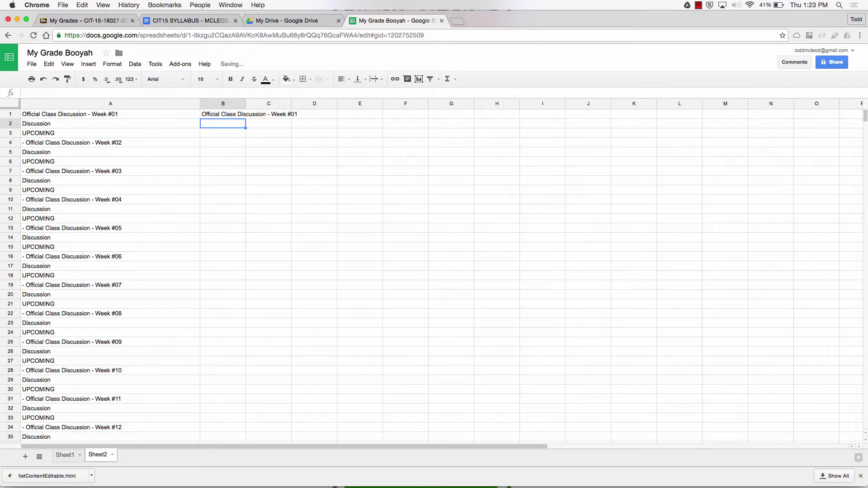
{"action": "left_click_drag", "start_coordinate": [245, 105], "coordinate": [275, 105]}
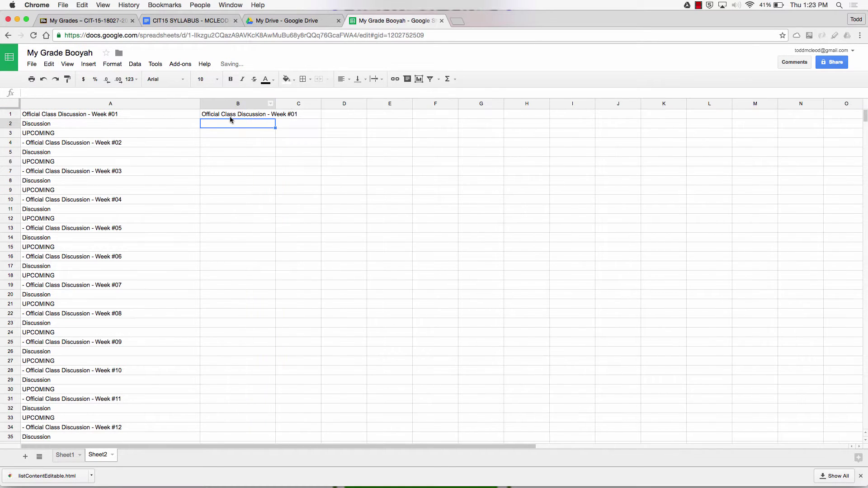
{"action": "left_click", "coordinate": [229, 116]}
{"action": "left_click", "coordinate": [228, 143]}
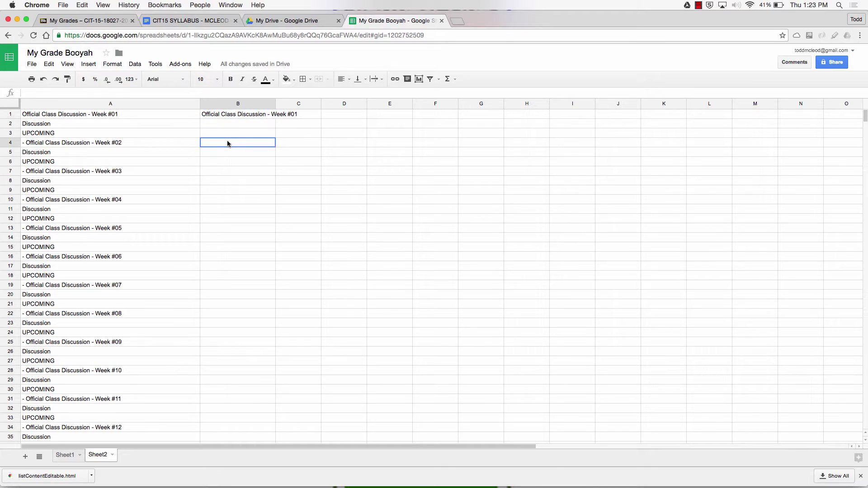
{"action": "type", "text": "="}
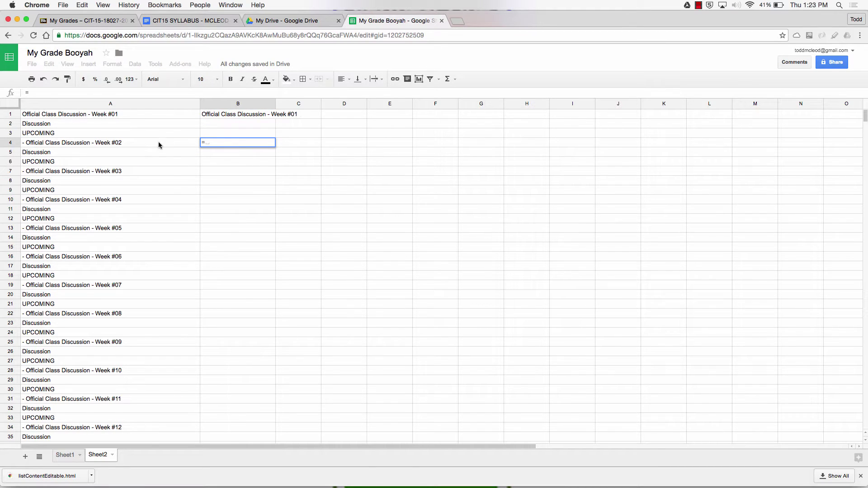
{"action": "left_click", "coordinate": [160, 143]}
{"action": "key", "text": "Return"}
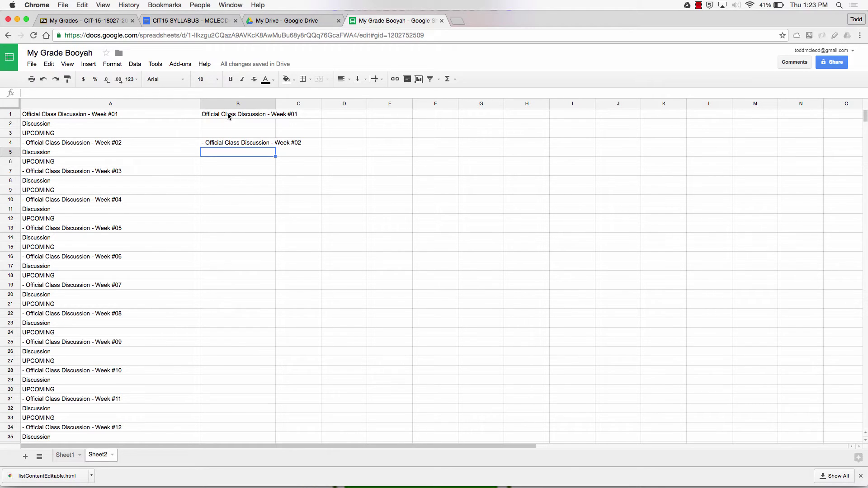
Step: Copy the three-row formula block B1:B3 and paste it into B4:B6
{"action": "left_click", "coordinate": [229, 116]}
{"action": "left_click_drag", "start_coordinate": [228, 125], "coordinate": [277, 343]}
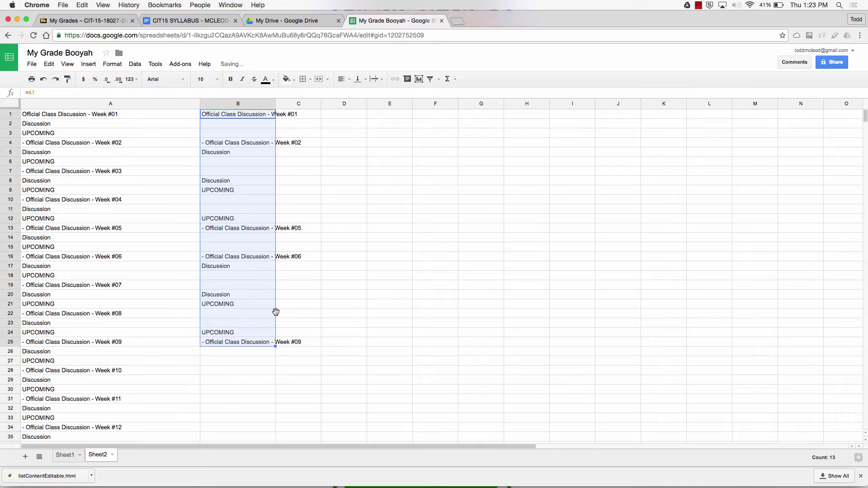
{"action": "key", "text": "super+z"}
{"action": "left_click", "coordinate": [238, 171]}
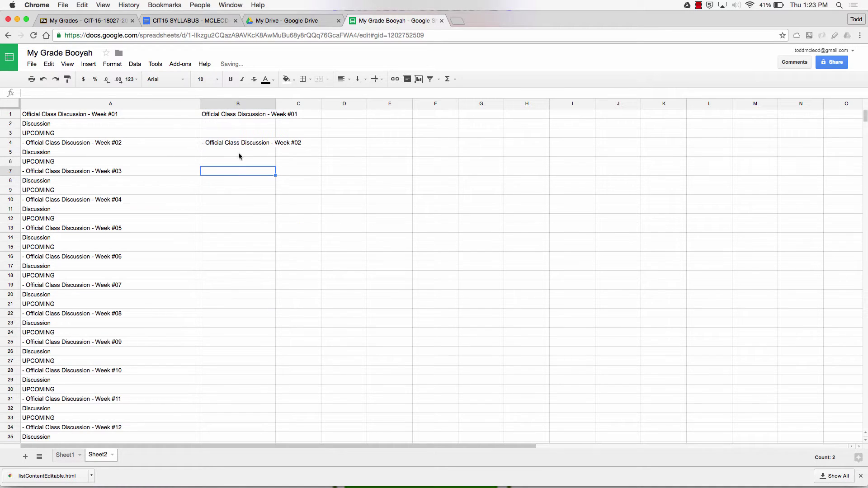
{"action": "left_click_drag", "start_coordinate": [223, 115], "coordinate": [225, 133]}
{"action": "key", "text": "super+c"}
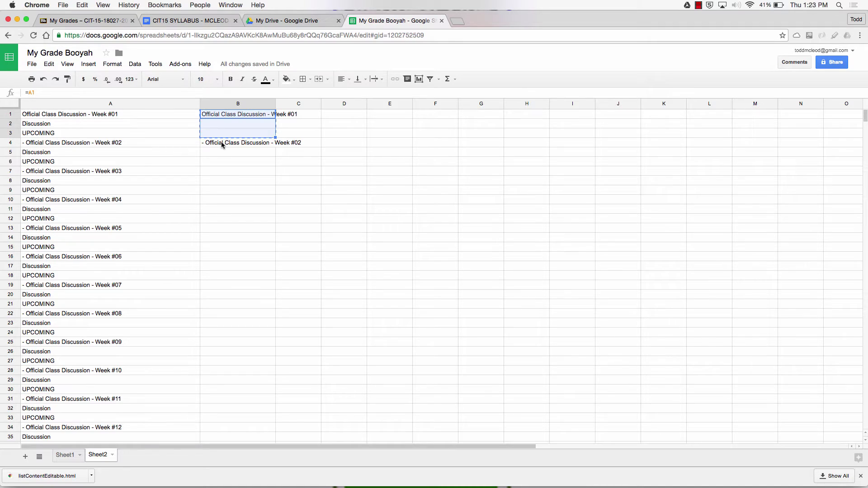
{"action": "left_click", "coordinate": [221, 143]}
{"action": "key", "text": "super+v"}
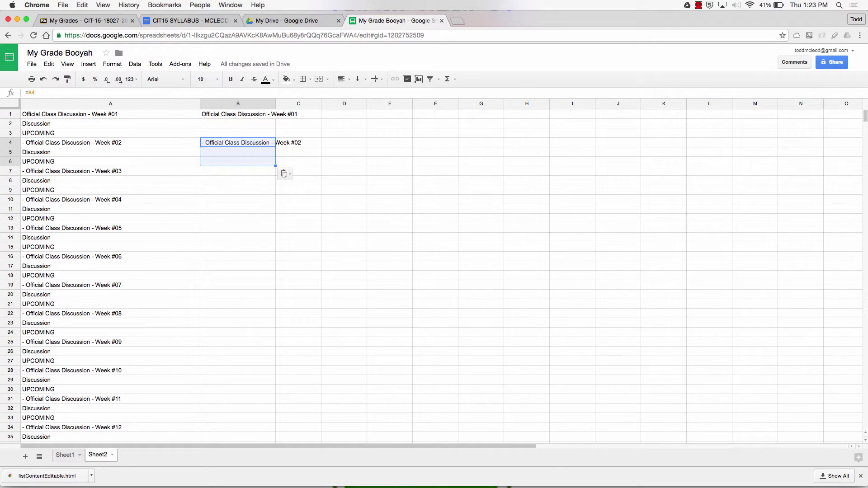
Step: Repeat the block down to B15, then copy B1:B15 and paste it into B16:B30
{"action": "key", "text": "Down"}
{"action": "key", "text": "Down"}
{"action": "key", "text": "Down"}
{"action": "key", "text": "super+v"}
{"action": "key", "text": "Down"}
{"action": "key", "text": "Down"}
{"action": "key", "text": "Down"}
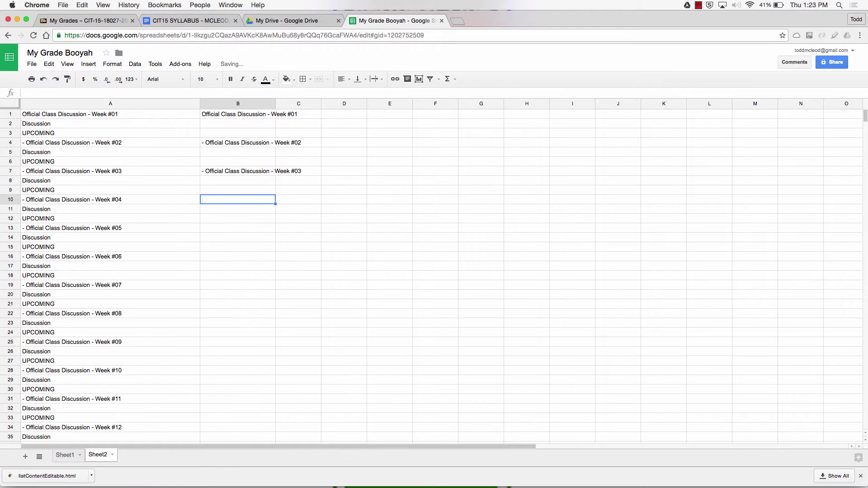
{"action": "key", "text": "super+v"}
{"action": "key", "text": "Down"}
{"action": "key", "text": "Down"}
{"action": "key", "text": "Down"}
{"action": "key", "text": "super+v"}
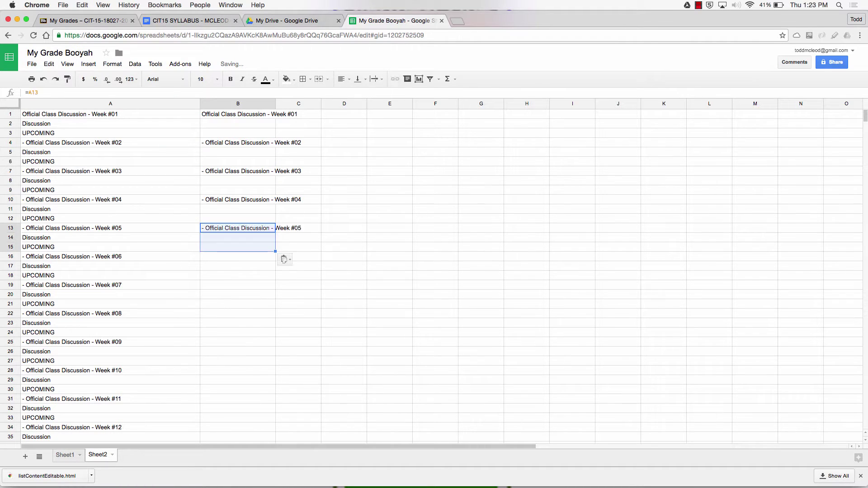
{"action": "key", "text": "Down"}
{"action": "key", "text": "Down"}
{"action": "key", "text": "shift+Up"}
{"action": "key", "text": "shift+Up"}
{"action": "key", "text": "shift+Up"}
{"action": "key", "text": "shift+Up"}
{"action": "key", "text": "shift+Up"}
{"action": "key", "text": "shift+Up"}
{"action": "key", "text": "shift+Up"}
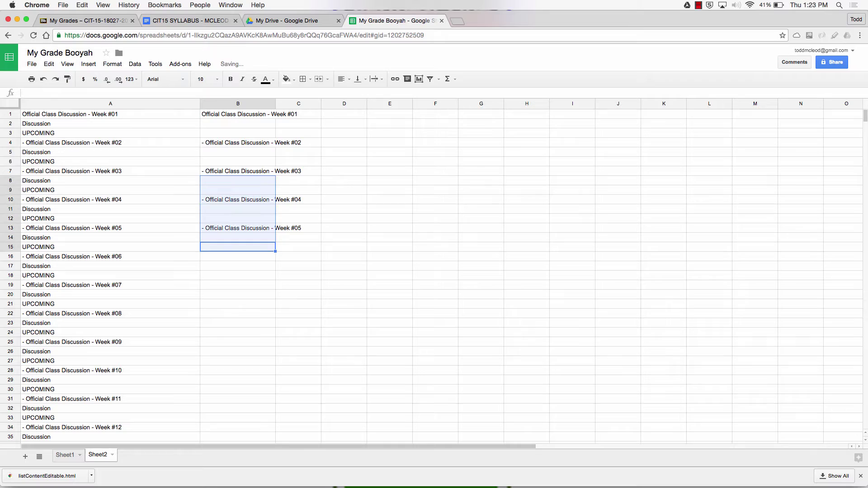
{"action": "key", "text": "shift+Up"}
{"action": "key", "text": "shift+Up"}
{"action": "key", "text": "shift+Up"}
{"action": "key", "text": "shift+Up"}
{"action": "key", "text": "shift+Up"}
{"action": "key", "text": "shift+Up"}
{"action": "key", "text": "shift+Up"}
{"action": "key", "text": "Down"}
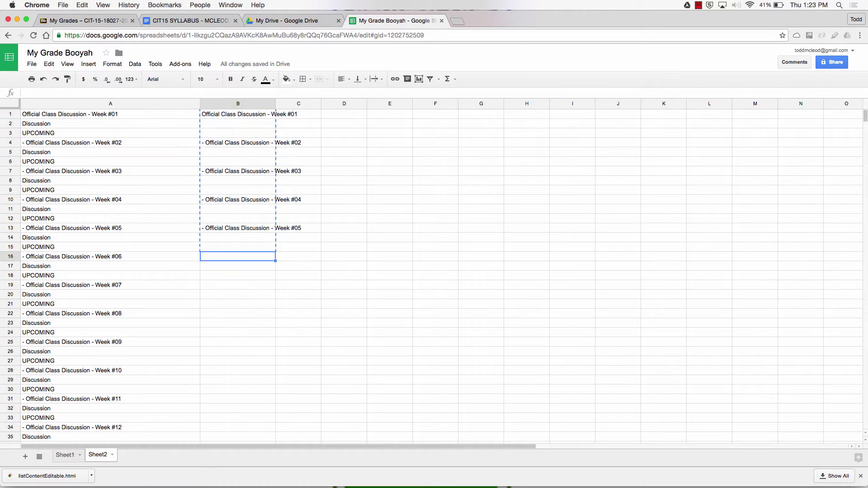
{"action": "key", "text": "super+v"}
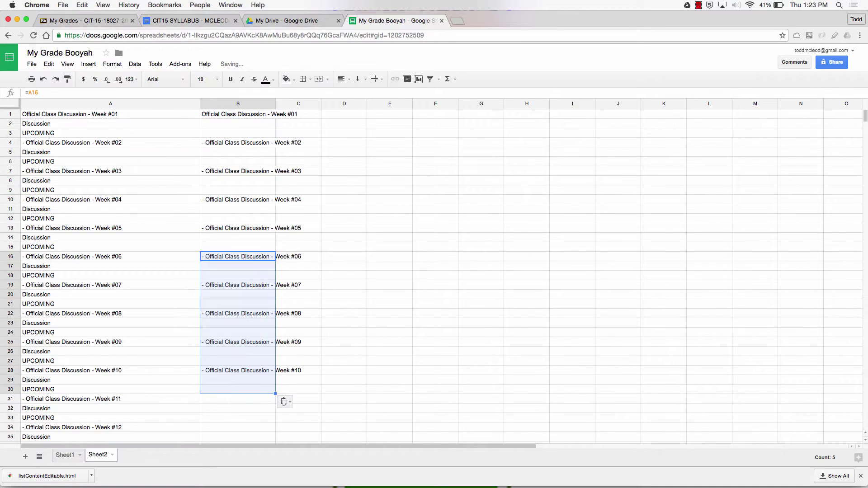
{"action": "scroll", "coordinate": [227, 178], "scroll_direction": "down", "scroll_amount": 5}
Step: Paste the 15-row title block into B31, B46 and B61
{"action": "left_click", "coordinate": [217, 256]}
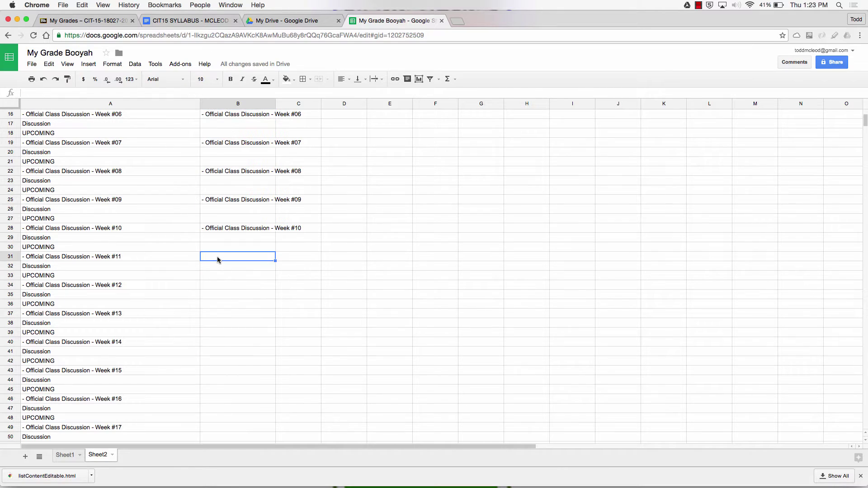
{"action": "key", "text": "super+v"}
{"action": "scroll", "coordinate": [217, 255], "scroll_direction": "down", "scroll_amount": 6}
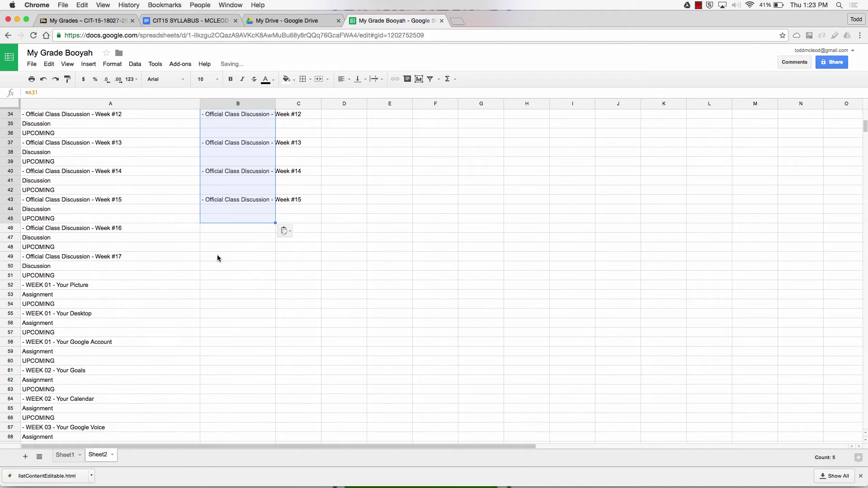
{"action": "left_click", "coordinate": [221, 229]}
{"action": "key", "text": "super+v"}
{"action": "scroll", "coordinate": [222, 239], "scroll_direction": "down", "scroll_amount": 4}
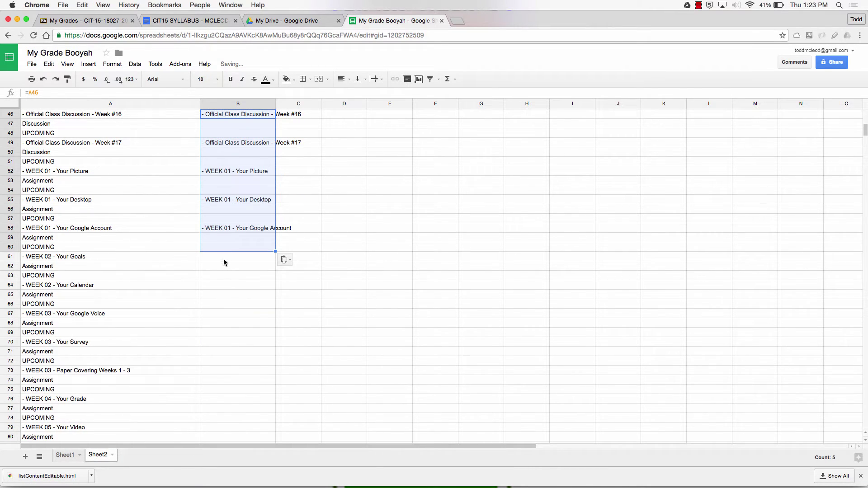
{"action": "left_click", "coordinate": [221, 259]}
{"action": "key", "text": "super+v"}
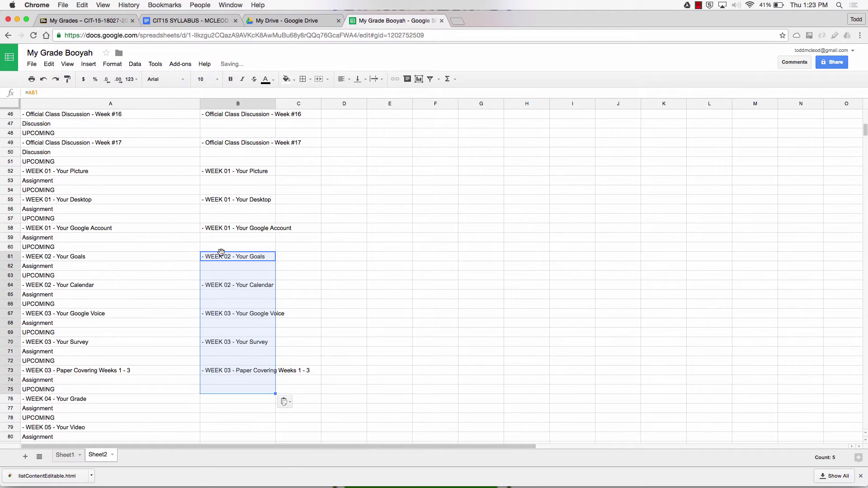
Step: Continue pasting the title block into B76, B91, B106 and B121
{"action": "scroll", "coordinate": [221, 255], "scroll_direction": "down", "scroll_amount": 1}
{"action": "scroll", "coordinate": [221, 254], "scroll_direction": "down", "scroll_amount": 5}
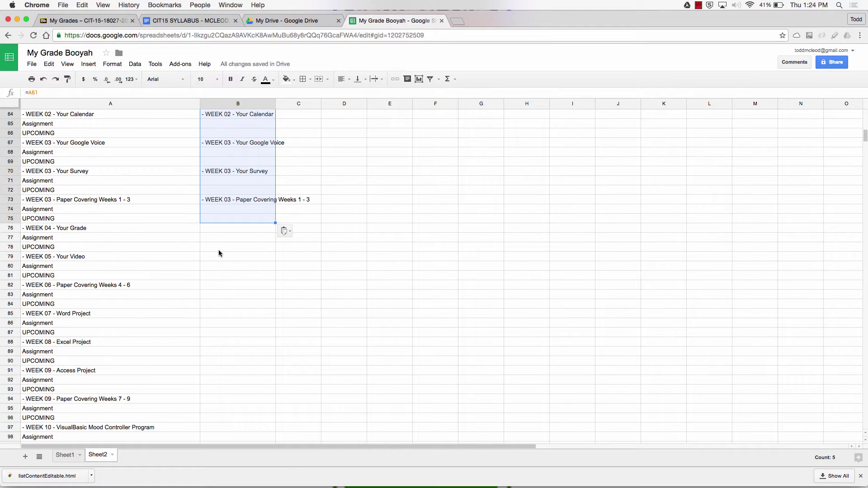
{"action": "left_click", "coordinate": [226, 229]}
{"action": "key", "text": "super+v"}
{"action": "scroll", "coordinate": [226, 231], "scroll_direction": "down", "scroll_amount": 2}
{"action": "scroll", "coordinate": [226, 229], "scroll_direction": "down", "scroll_amount": 3}
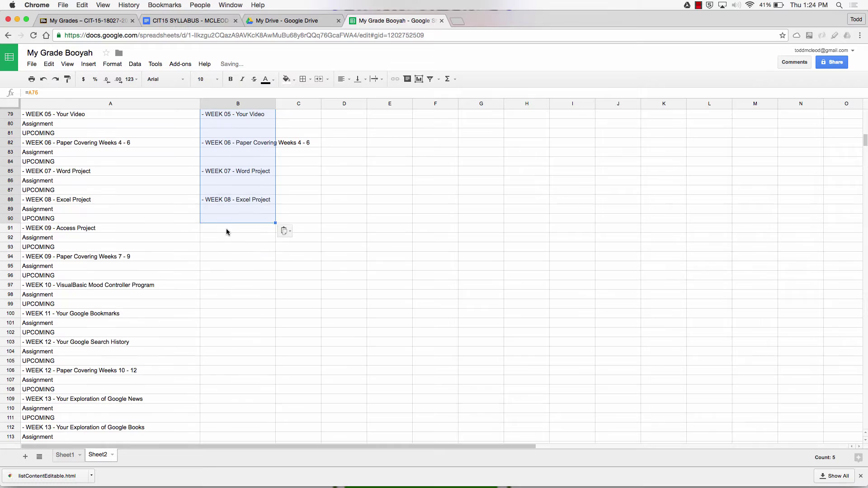
{"action": "left_click", "coordinate": [226, 229]}
{"action": "key", "text": "super+v"}
{"action": "scroll", "coordinate": [226, 230], "scroll_direction": "down", "scroll_amount": 3}
{"action": "scroll", "coordinate": [226, 232], "scroll_direction": "down", "scroll_amount": 3}
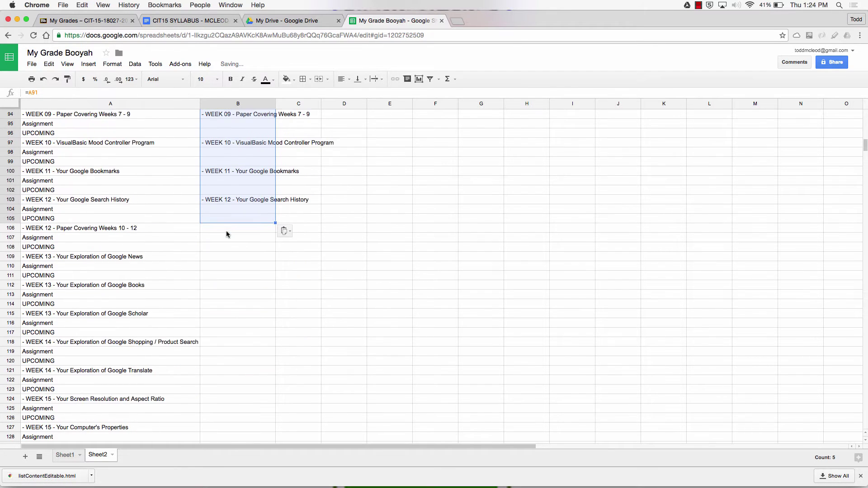
{"action": "left_click", "coordinate": [224, 202]}
{"action": "key", "text": "super+v"}
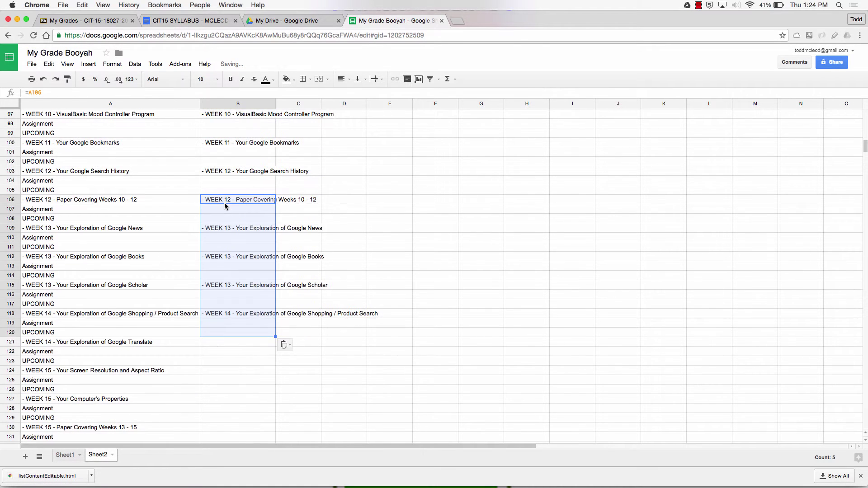
{"action": "scroll", "coordinate": [225, 226], "scroll_direction": "down", "scroll_amount": 5}
{"action": "left_click", "coordinate": [223, 199]}
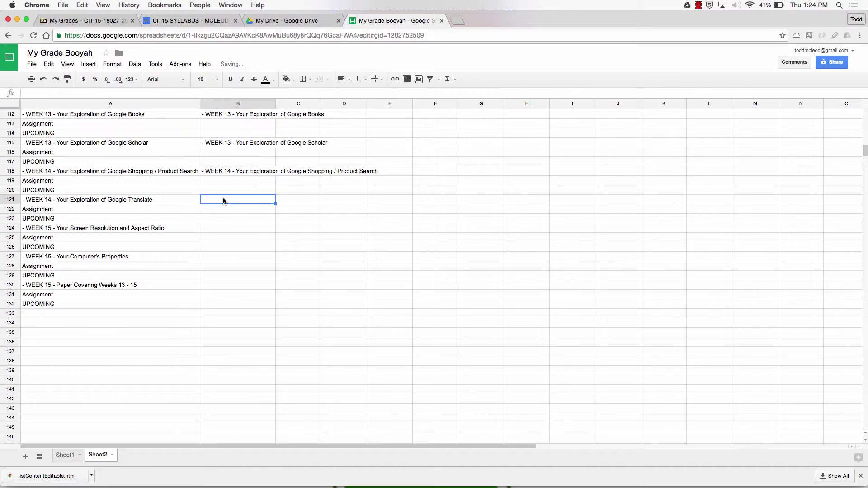
{"action": "key", "text": "super+v"}
Step: Clear the stray dash from B133 and select all of column B
{"action": "left_click", "coordinate": [212, 313]}
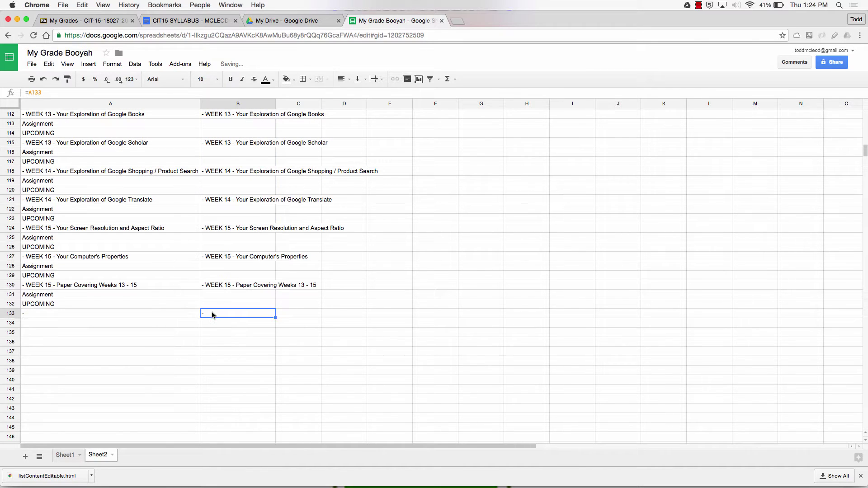
{"action": "key", "text": "Delete"}
{"action": "left_click", "coordinate": [225, 297]}
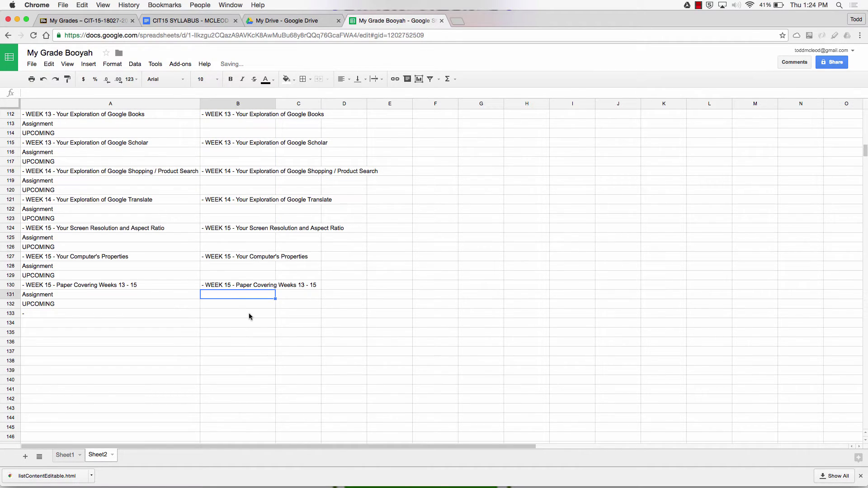
{"action": "scroll", "coordinate": [244, 312], "scroll_direction": "up", "scroll_amount": 20}
{"action": "left_click", "coordinate": [230, 105]}
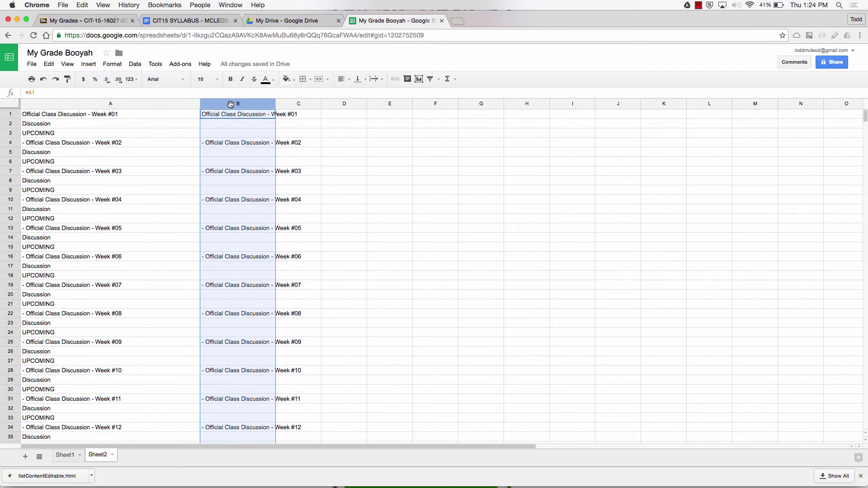
{"action": "left_click", "coordinate": [52, 68]}
{"action": "mouse_move", "coordinate": [100, 147]}
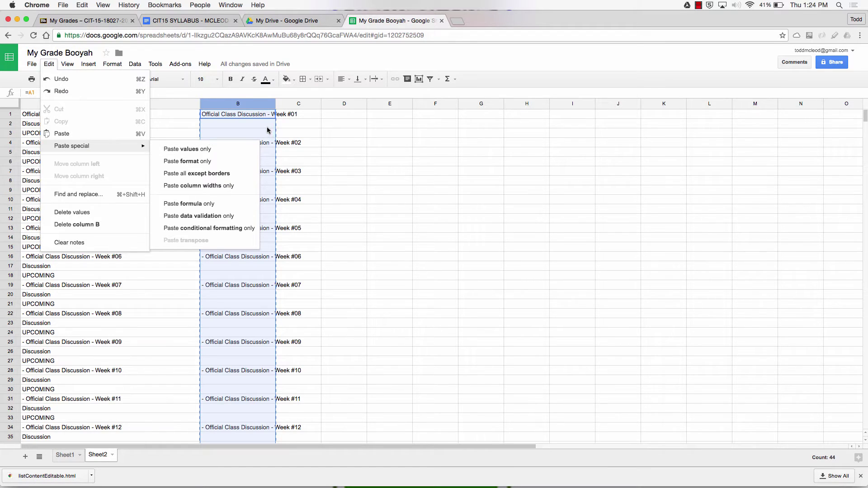
Step: Convert column B's title formulas to plain text with Paste values only, then autofit column B
{"action": "left_click", "coordinate": [249, 119]}
{"action": "left_click", "coordinate": [233, 143]}
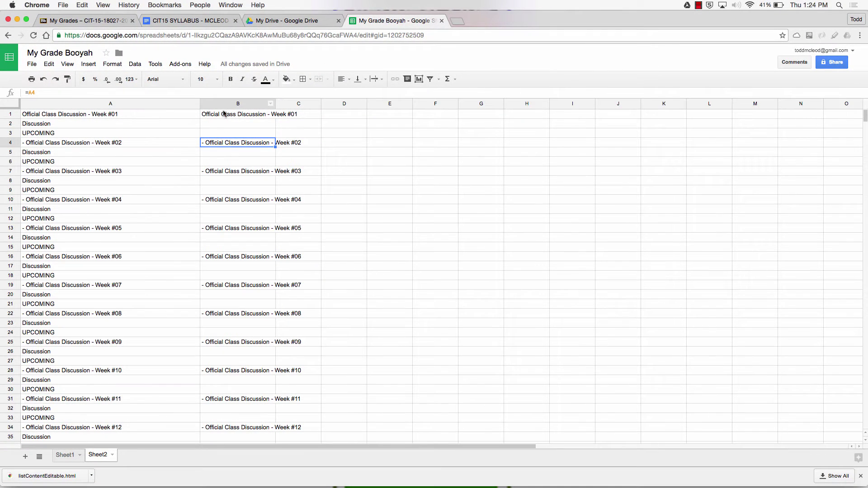
{"action": "left_click", "coordinate": [562, 121]}
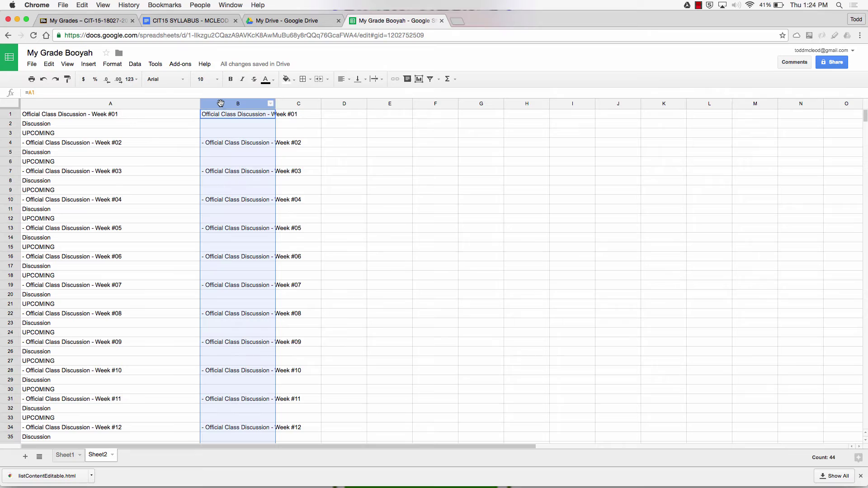
{"action": "left_click", "coordinate": [49, 64]}
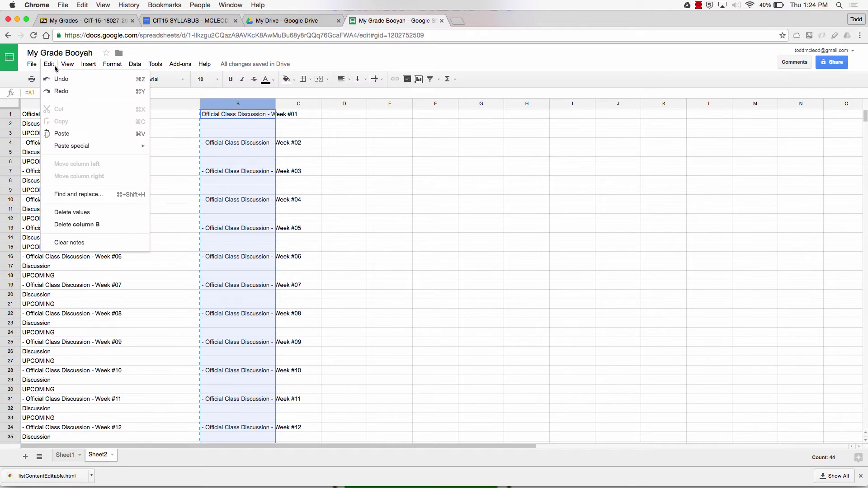
{"action": "mouse_move", "coordinate": [106, 146]}
{"action": "left_click", "coordinate": [179, 151]}
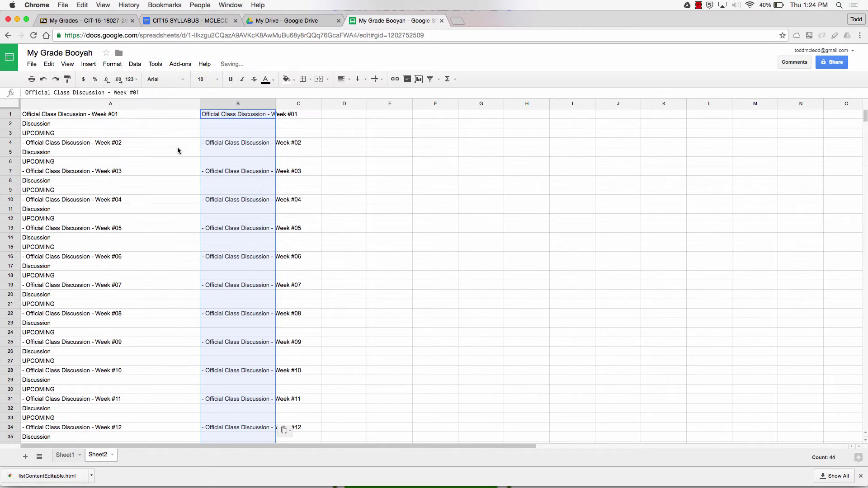
{"action": "left_click", "coordinate": [240, 145]}
{"action": "left_click", "coordinate": [236, 171]}
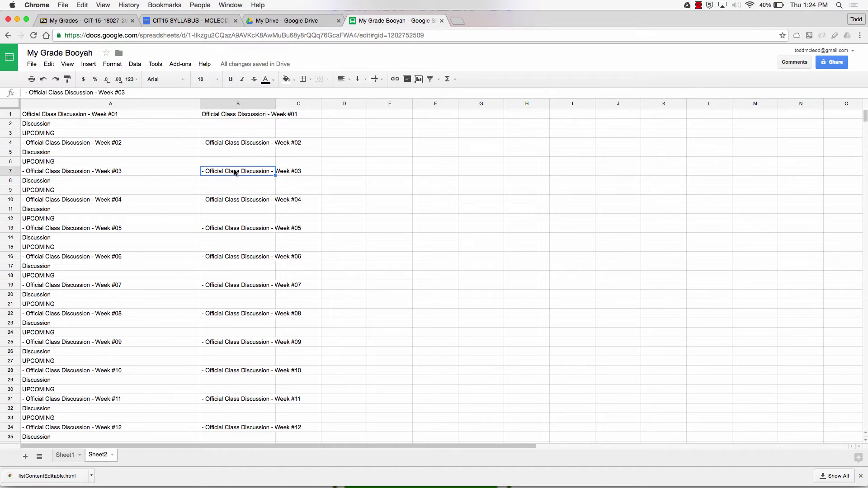
{"action": "left_click", "coordinate": [230, 144]}
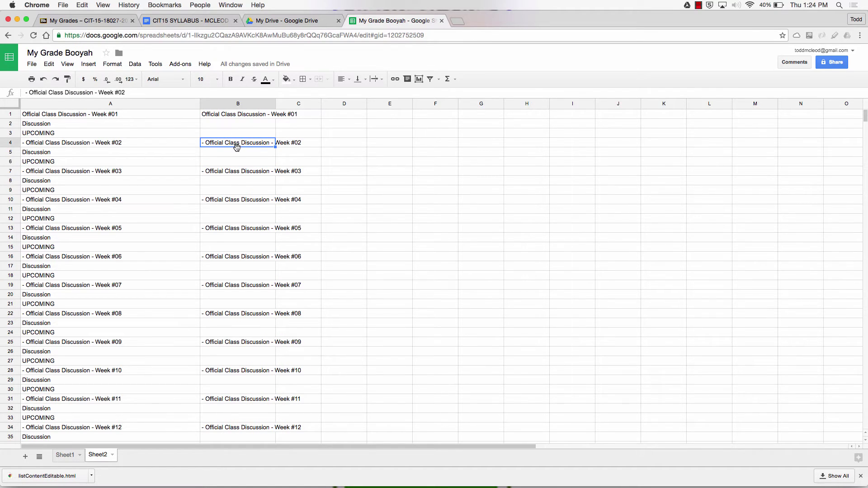
{"action": "double_click", "coordinate": [275, 103]}
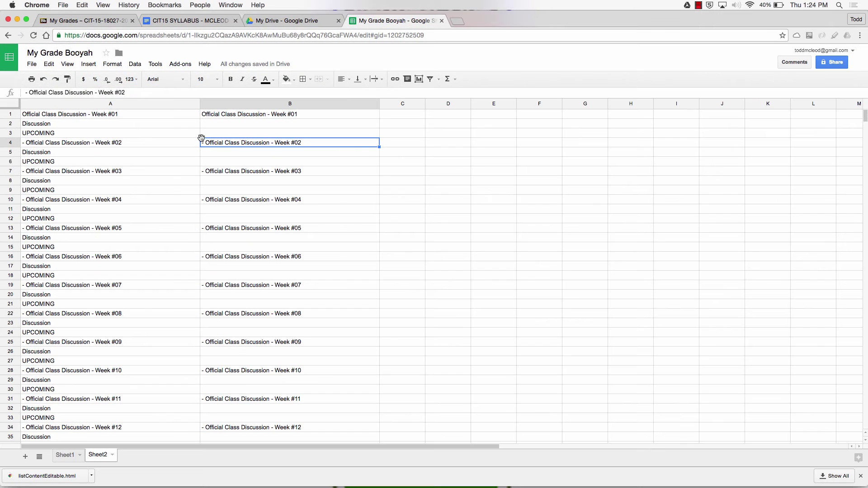
Step: Delete the original column A from Sheet2
{"action": "left_click", "coordinate": [195, 103]}
{"action": "right_click", "coordinate": [144, 104]}
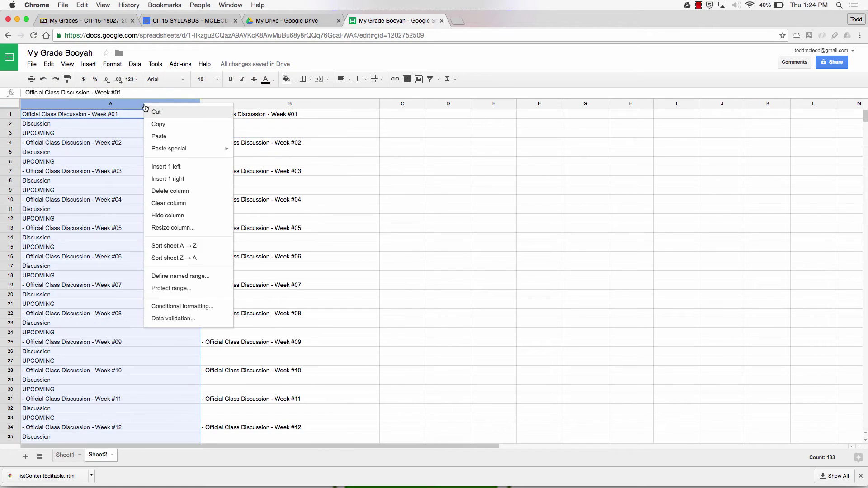
{"action": "left_click", "coordinate": [176, 191]}
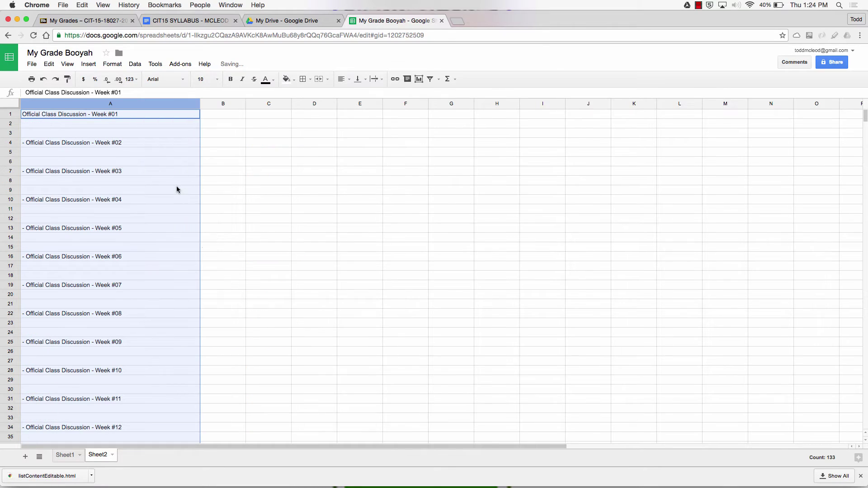
{"action": "left_click", "coordinate": [12, 104]}
{"action": "left_click", "coordinate": [158, 124]}
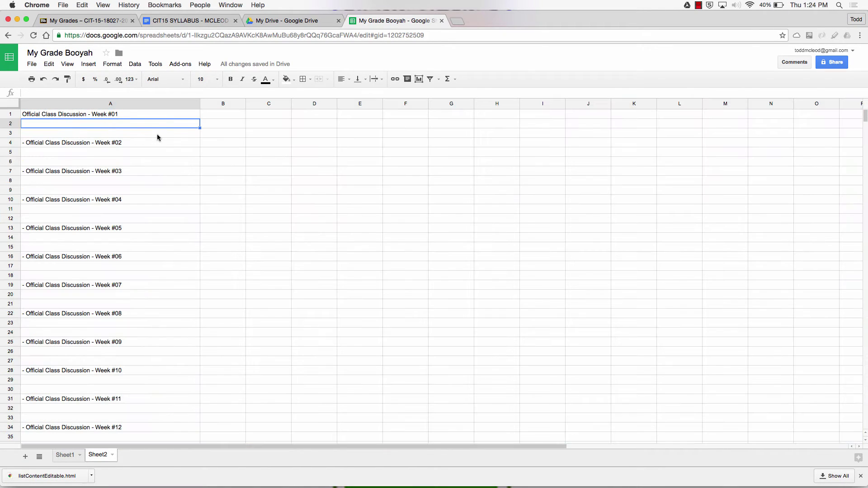
{"action": "scroll", "coordinate": [136, 145], "scroll_direction": "down", "scroll_amount": 20}
{"action": "scroll", "coordinate": [136, 145], "scroll_direction": "up", "scroll_amount": 20}
{"action": "scroll", "coordinate": [66, 139], "scroll_direction": "down", "scroll_amount": 12}
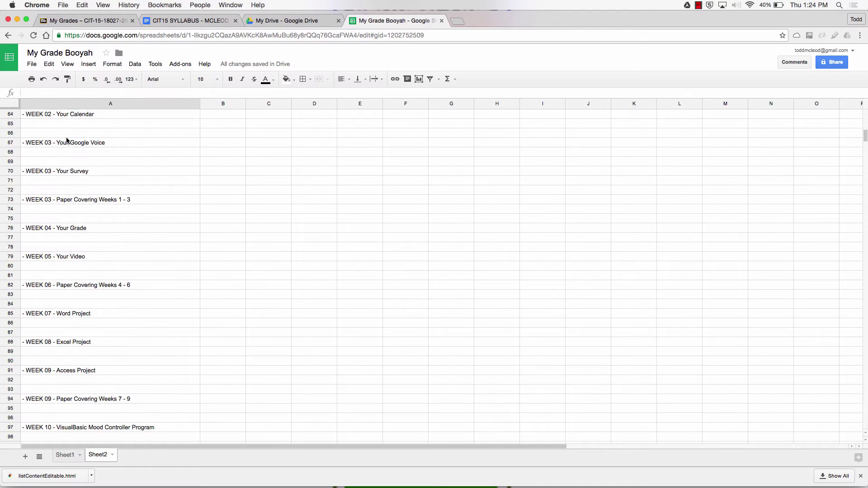
{"action": "scroll", "coordinate": [67, 140], "scroll_direction": "up", "scroll_amount": 12}
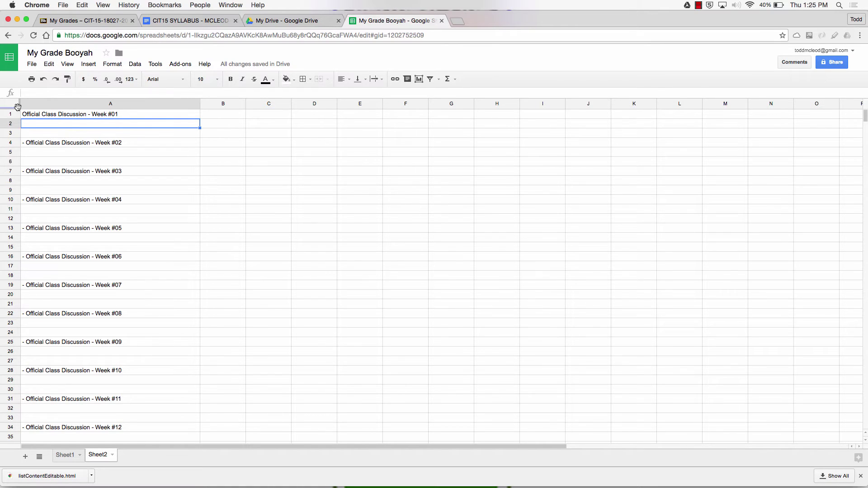
Step: Sort column A A→Z using the Data menu
{"action": "left_click", "coordinate": [55, 105]}
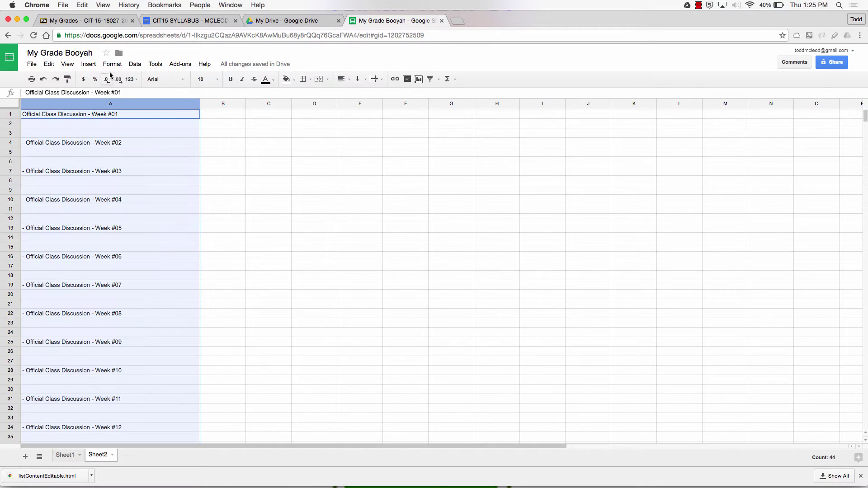
{"action": "left_click", "coordinate": [136, 65]}
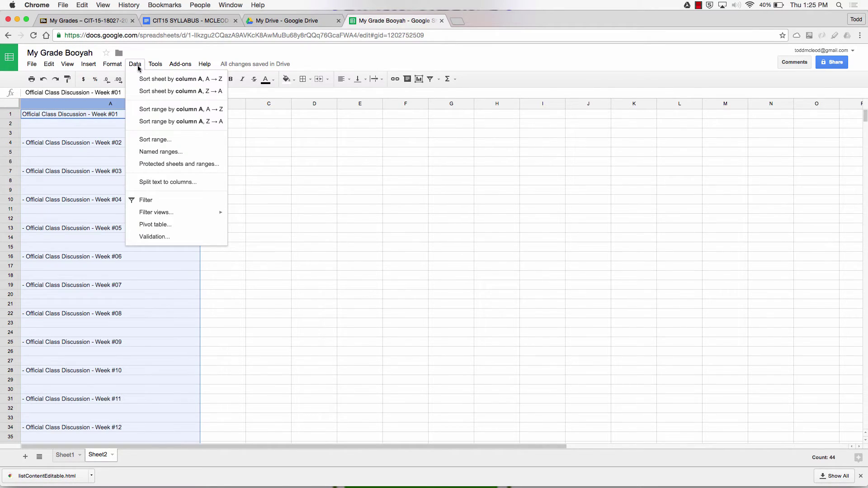
{"action": "left_click", "coordinate": [172, 110]}
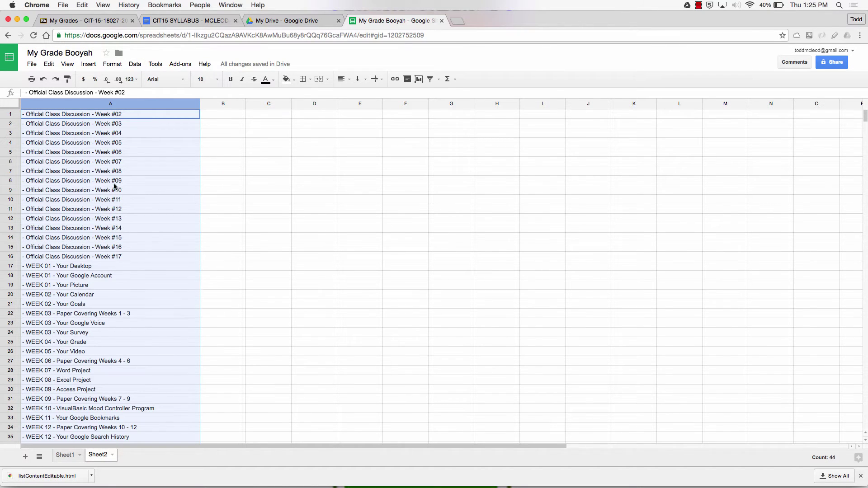
Step: Prefix the Discussion Week #01 entry with "- " and re-sort column A A→Z
{"action": "scroll", "coordinate": [57, 125], "scroll_direction": "down", "scroll_amount": 10}
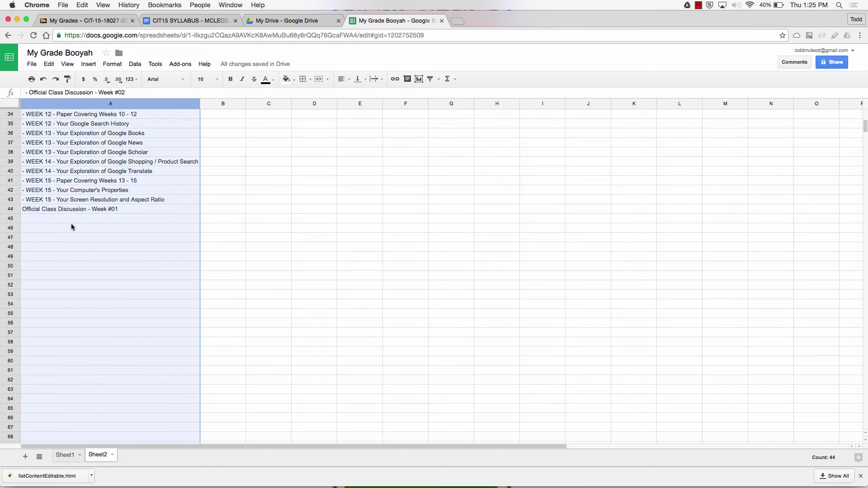
{"action": "left_click", "coordinate": [57, 209]}
{"action": "left_click", "coordinate": [26, 93]}
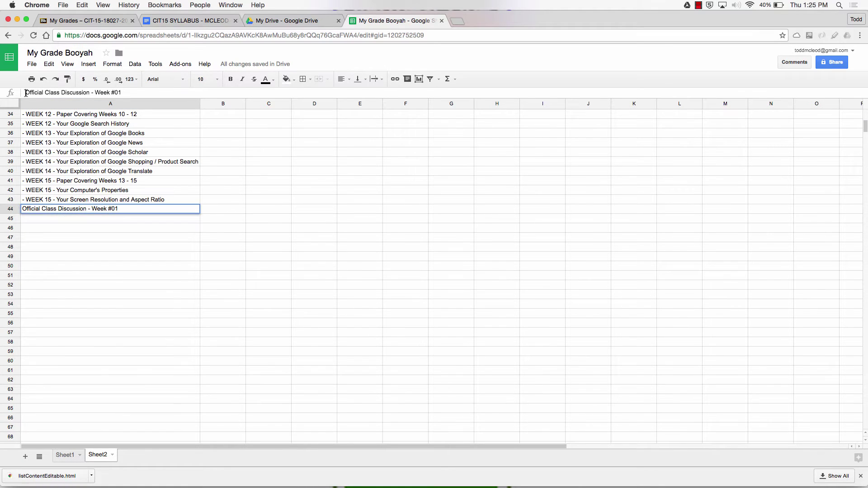
{"action": "type", "text": "-"}
{"action": "left_click", "coordinate": [10, 104]}
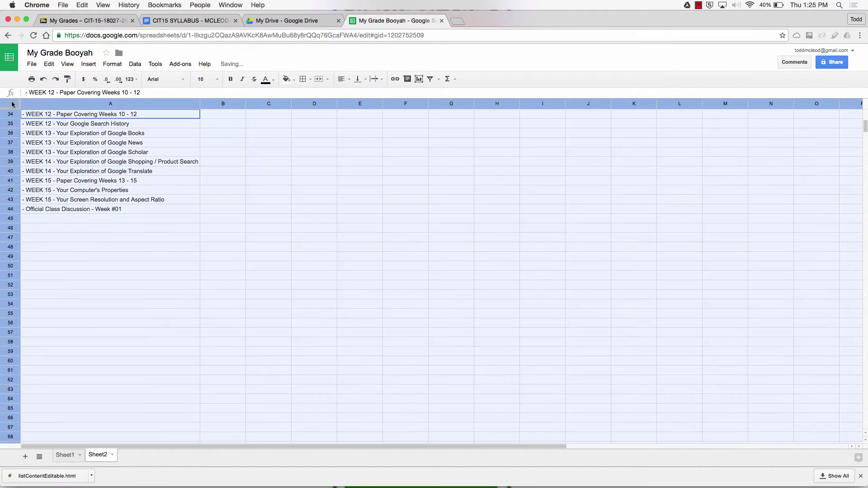
{"action": "left_click", "coordinate": [135, 64]}
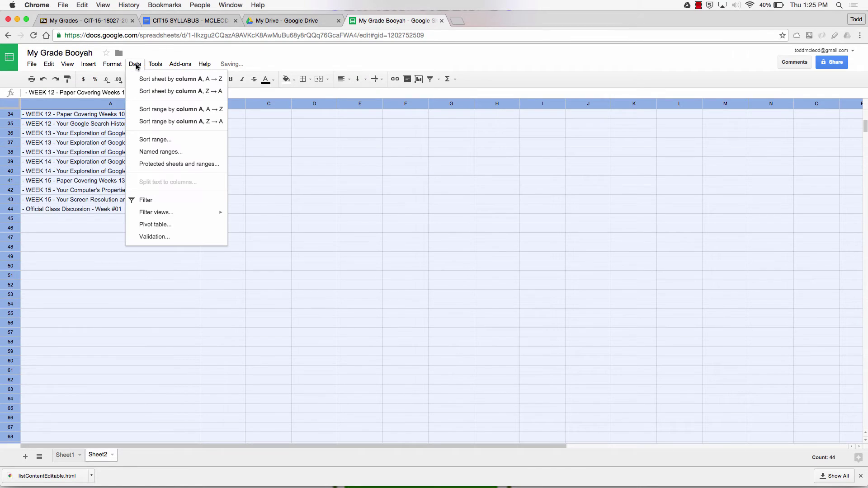
{"action": "left_click", "coordinate": [153, 110]}
{"action": "left_click", "coordinate": [125, 153]}
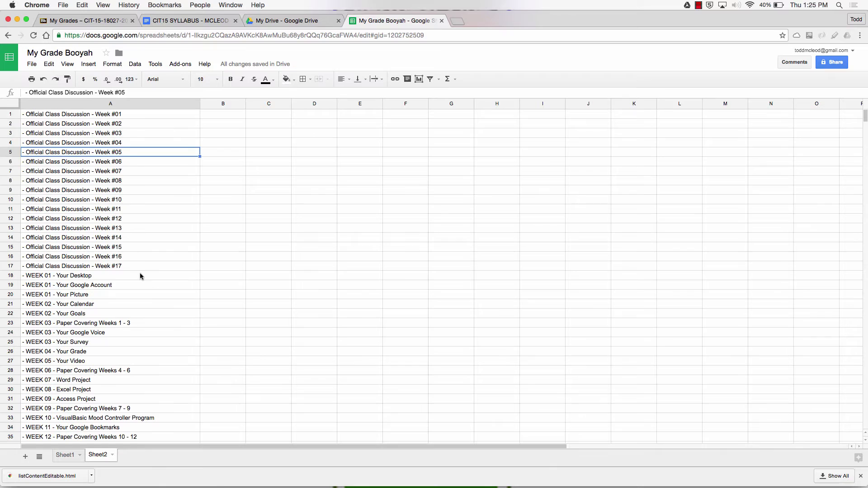
{"action": "scroll", "coordinate": [139, 275], "scroll_direction": "down", "scroll_amount": 7}
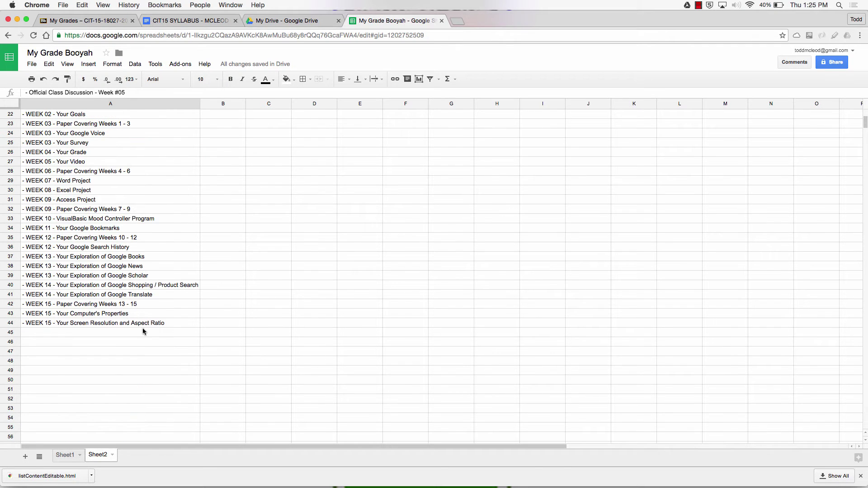
Step: Copy the 44-item list A1:A44 into Sheet1 starting at D3
{"action": "left_click_drag", "start_coordinate": [141, 322], "coordinate": [147, 63]}
{"action": "key", "text": "ctrl+c"}
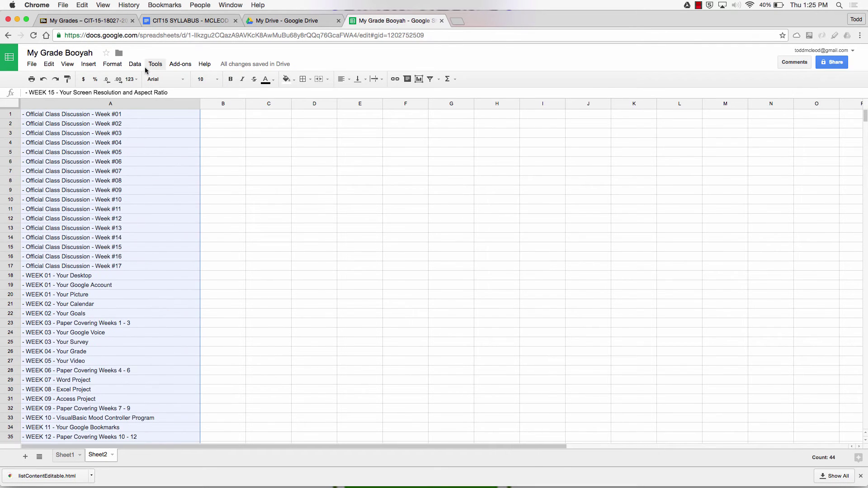
{"action": "left_click", "coordinate": [72, 456]}
{"action": "left_click", "coordinate": [181, 132]}
{"action": "key", "text": "ctrl+v"}
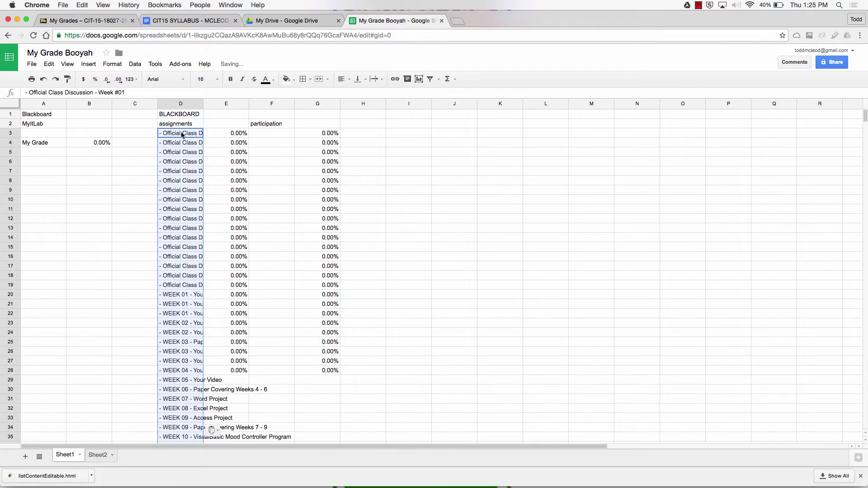
Step: Auto-fit column D and fill 0.00% down column E to row 46
{"action": "double_click", "coordinate": [202, 105]}
{"action": "left_click", "coordinate": [361, 370]}
{"action": "scroll", "coordinate": [371, 377], "scroll_direction": "down", "scroll_amount": 3}
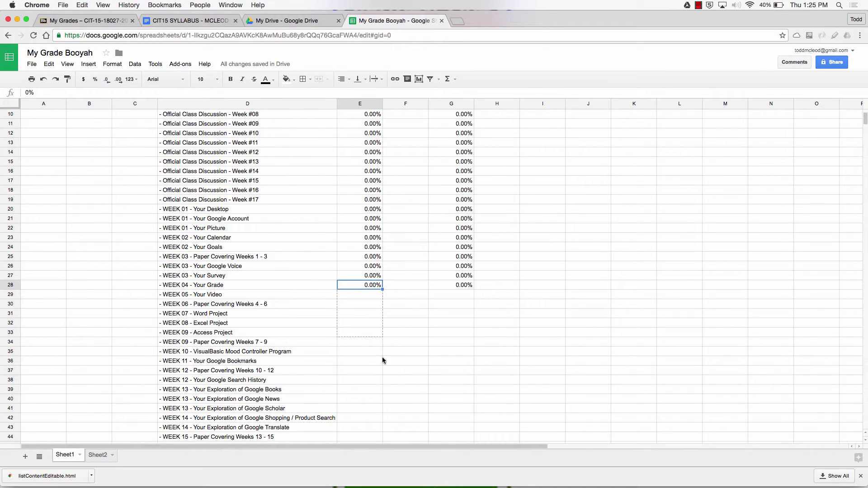
{"action": "left_click_drag", "start_coordinate": [383, 360], "coordinate": [365, 287]}
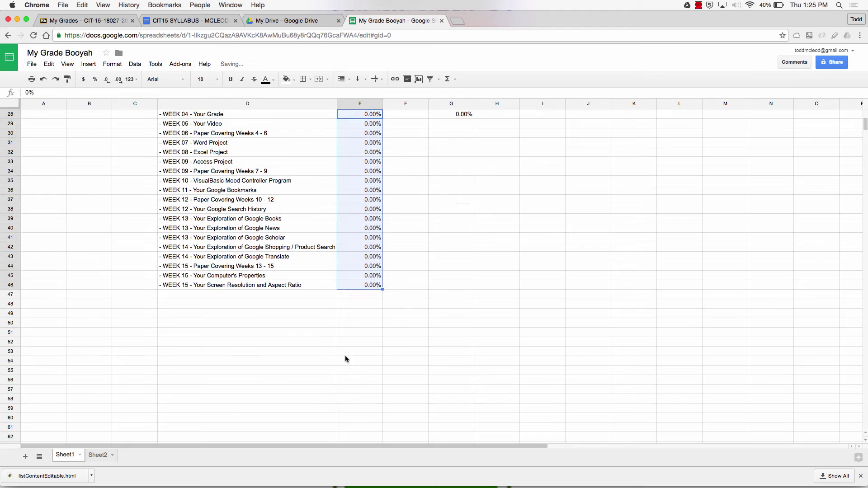
{"action": "left_click", "coordinate": [356, 293]}
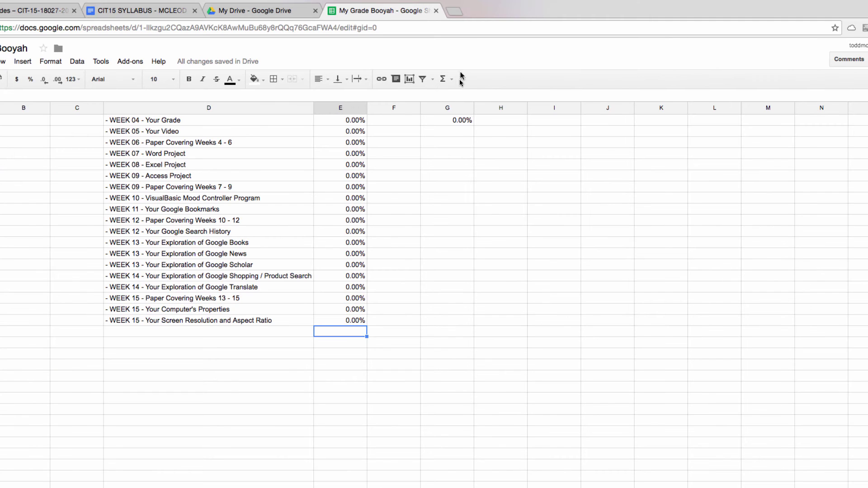
Step: Put =AVERAGE(E3:E46) in E47
{"action": "left_click", "coordinate": [444, 79]}
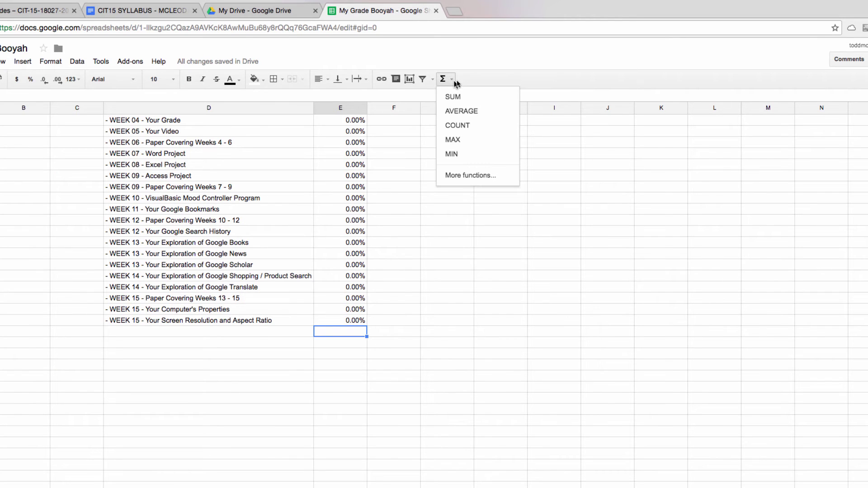
{"action": "left_click", "coordinate": [462, 109]}
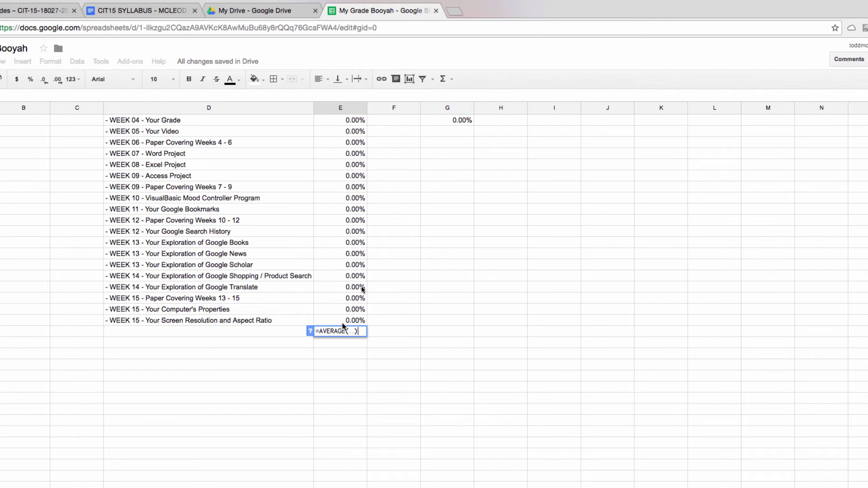
{"action": "left_click_drag", "start_coordinate": [357, 309], "coordinate": [338, 142]}
{"action": "scroll", "coordinate": [378, 206], "scroll_direction": "down", "scroll_amount": 10}
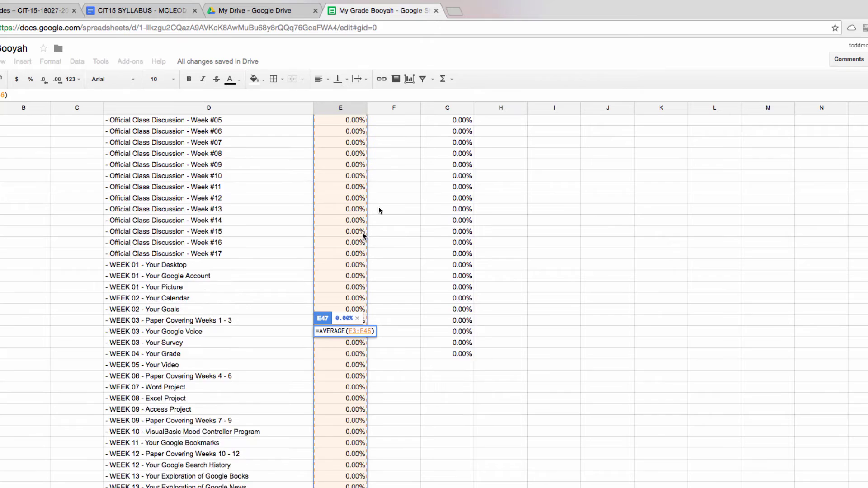
{"action": "key", "text": "Return"}
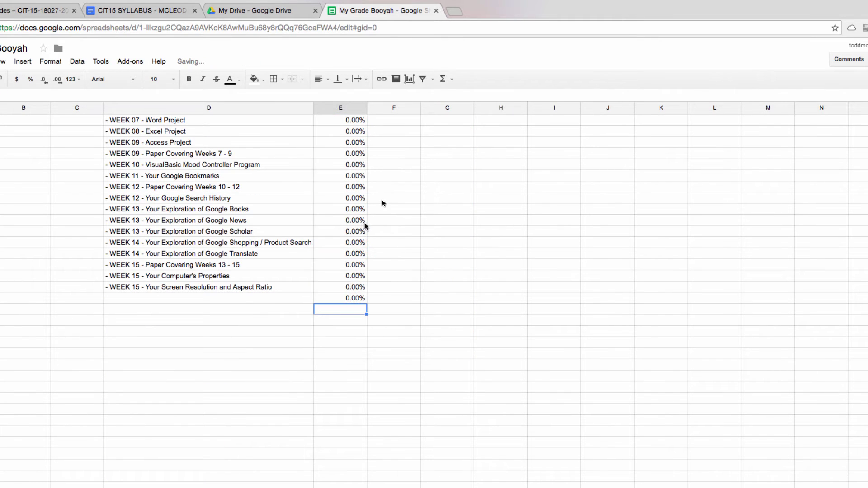
{"action": "left_click", "coordinate": [349, 302]}
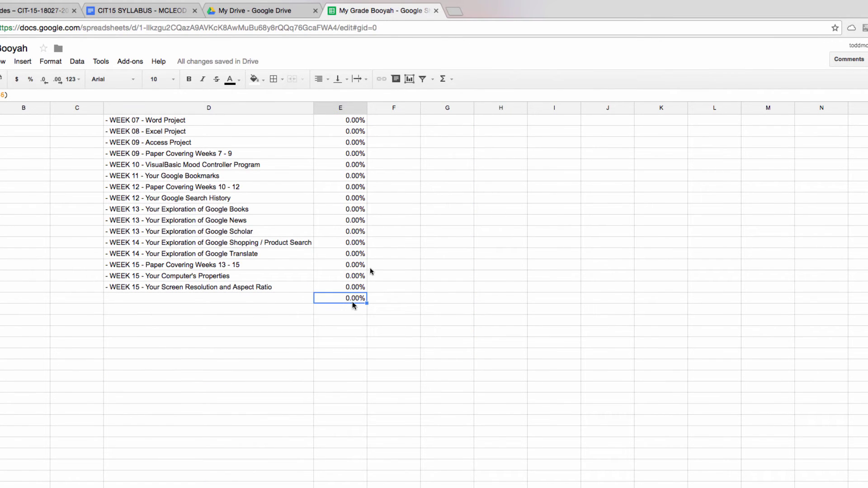
{"action": "double_click", "coordinate": [351, 300]}
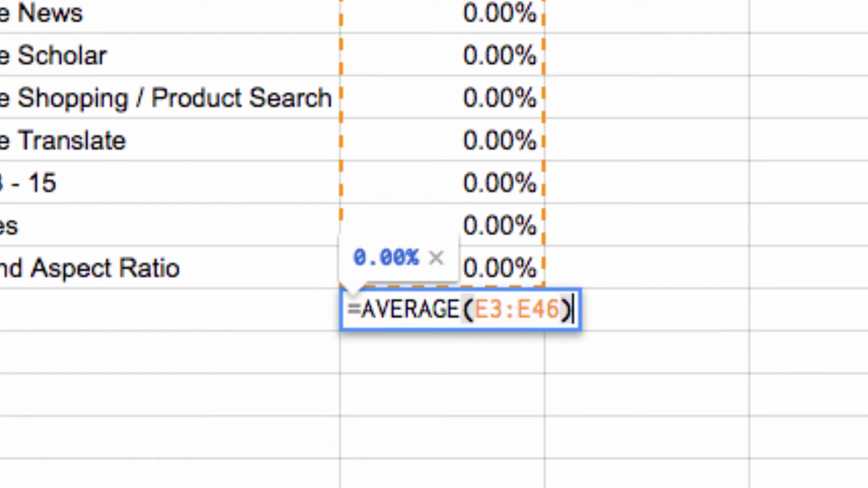
{"action": "key", "text": "Return"}
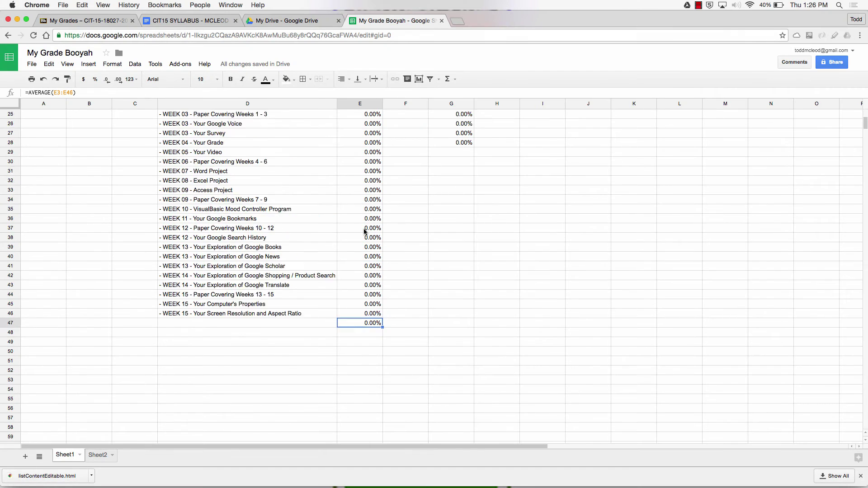
Step: Enter 100 as the score in E3 through E6
{"action": "scroll", "coordinate": [364, 230], "scroll_direction": "up", "scroll_amount": 10}
{"action": "left_click", "coordinate": [371, 134]}
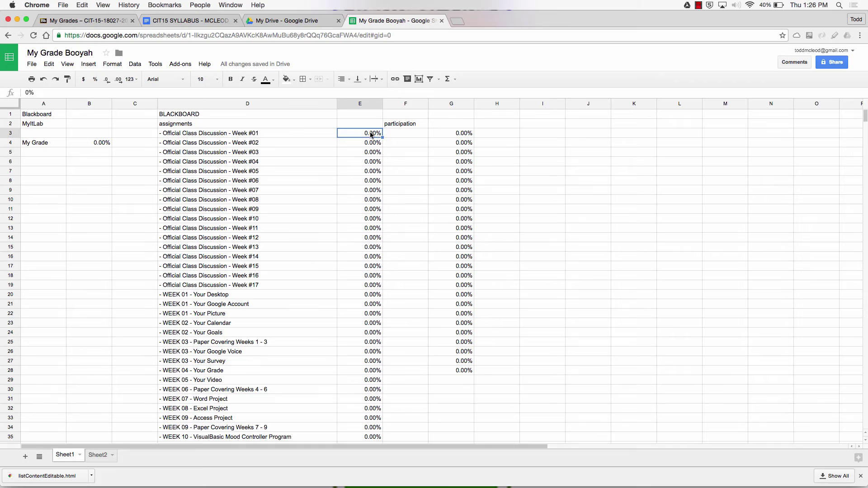
{"action": "type", "text": "100"}
{"action": "key", "text": "Return"}
{"action": "type", "text": "100"}
{"action": "key", "text": "Return"}
{"action": "type", "text": "10"}
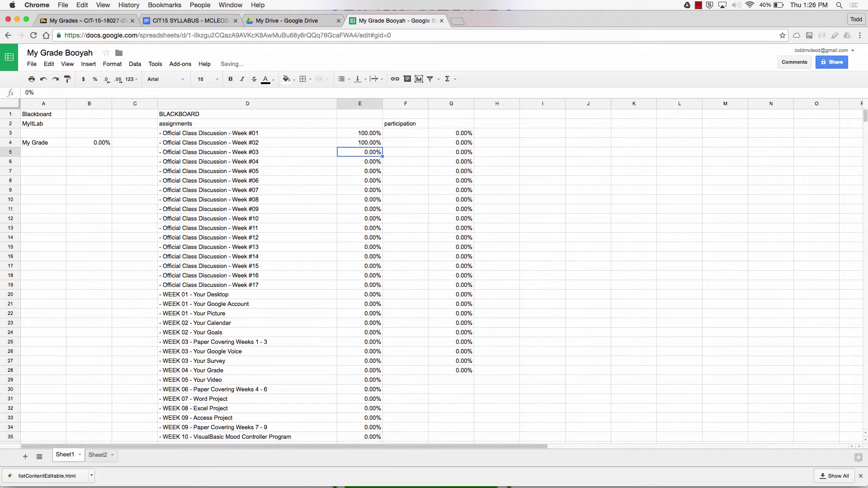
{"action": "type", "text": "0"}
{"action": "key", "text": "Return"}
{"action": "type", "text": "100"}
{"action": "key", "text": "Return"}
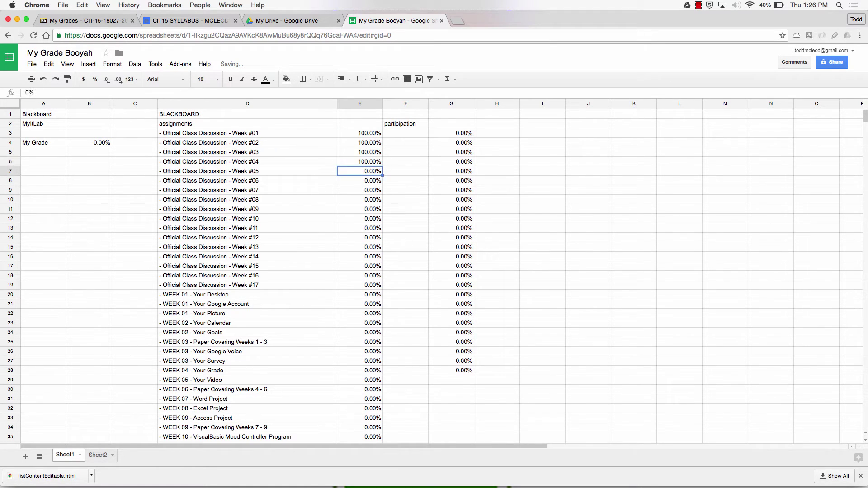
{"action": "scroll", "coordinate": [424, 249], "scroll_direction": "down", "scroll_amount": 10}
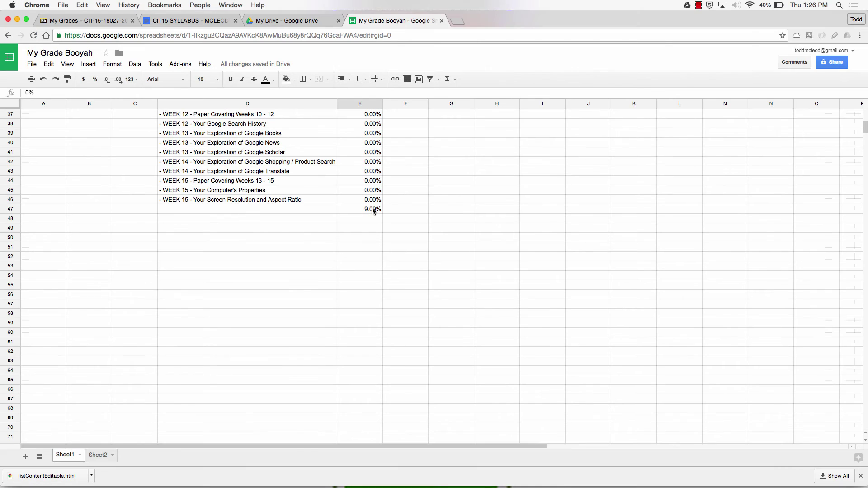
Step: Move the discussion entries and their scores to columns F–G starting at F3
{"action": "scroll", "coordinate": [397, 202], "scroll_direction": "up", "scroll_amount": 12}
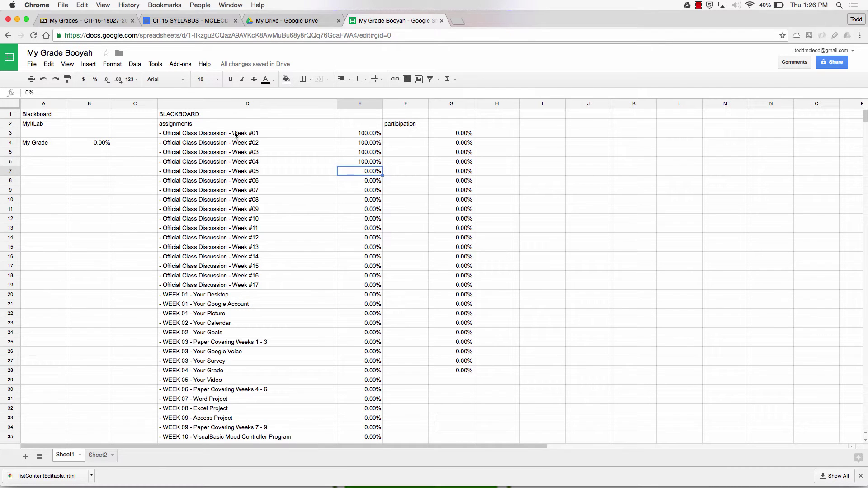
{"action": "left_click_drag", "start_coordinate": [235, 133], "coordinate": [358, 286]}
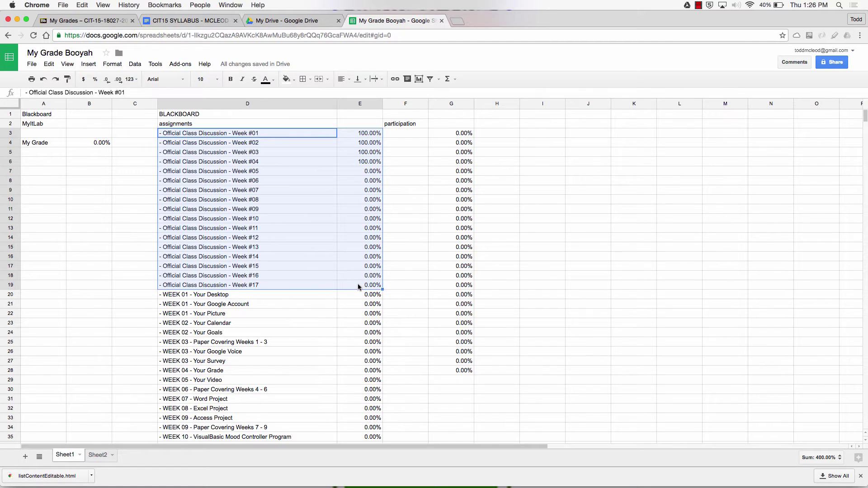
{"action": "left_click", "coordinate": [403, 132]}
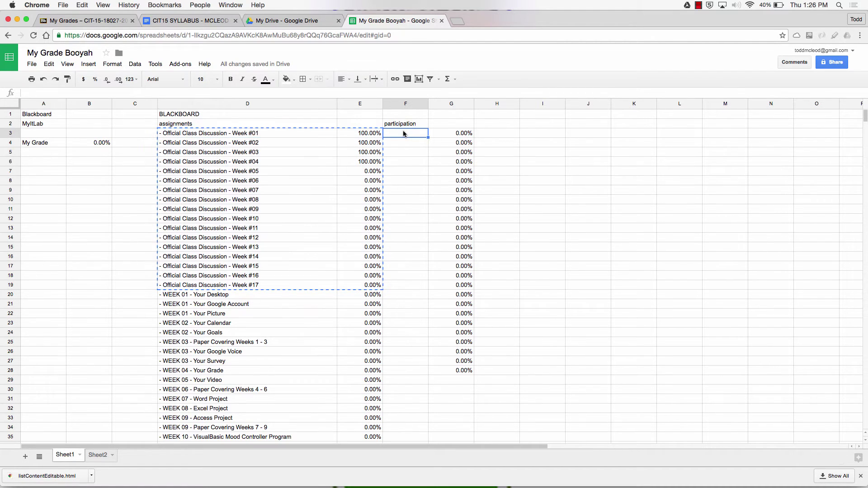
{"action": "key", "text": "ctrl+v"}
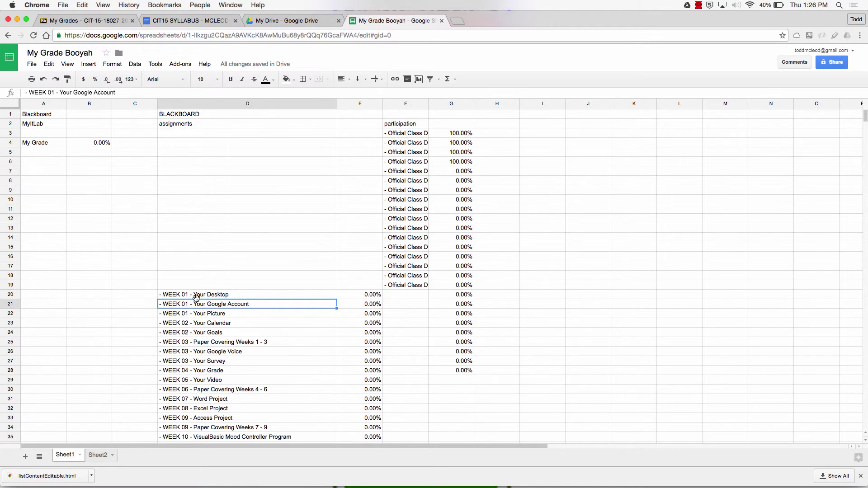
Step: Move the WEEK assignments and scores up to D3 and clear the #REF! error in E30
{"action": "left_click_drag", "start_coordinate": [196, 296], "coordinate": [338, 344]}
{"action": "scroll", "coordinate": [321, 334], "scroll_direction": "up", "scroll_amount": 5}
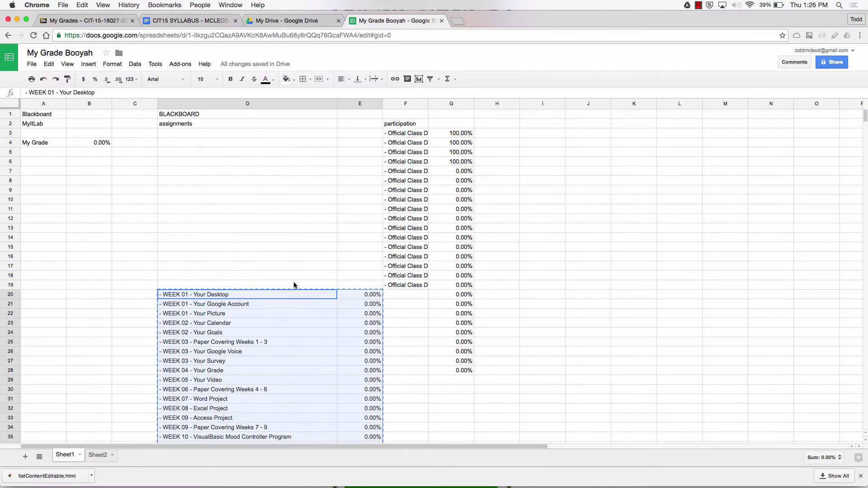
{"action": "left_click", "coordinate": [190, 134]}
{"action": "key", "text": "super+v"}
{"action": "left_click", "coordinate": [330, 295]}
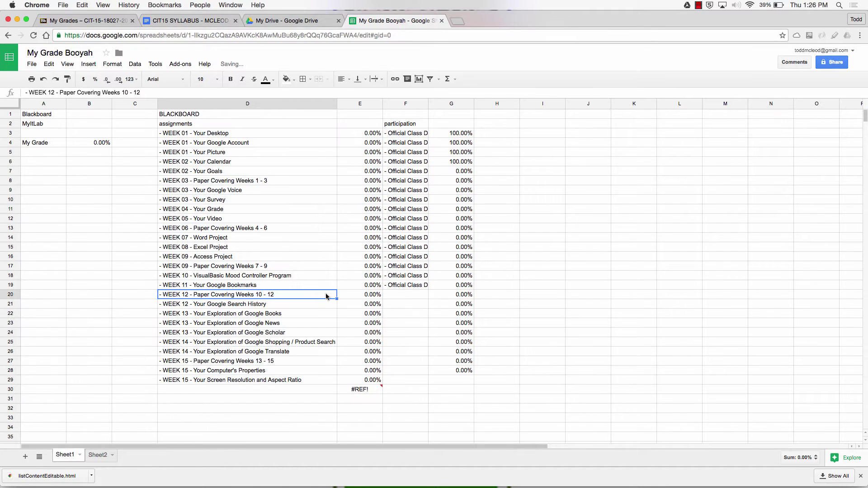
{"action": "left_click", "coordinate": [360, 391]}
{"action": "key", "text": "Delete"}
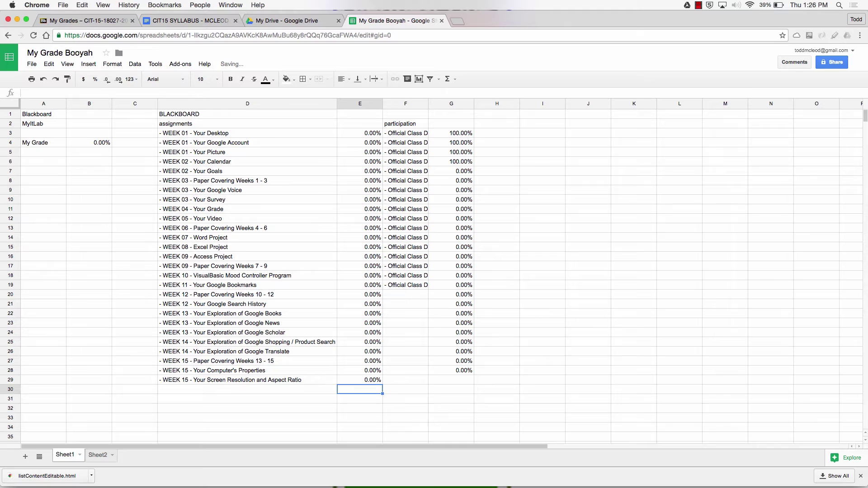
Step: Auto-fit column F and fill 100.00% from G6 down to G13
{"action": "double_click", "coordinate": [428, 104]}
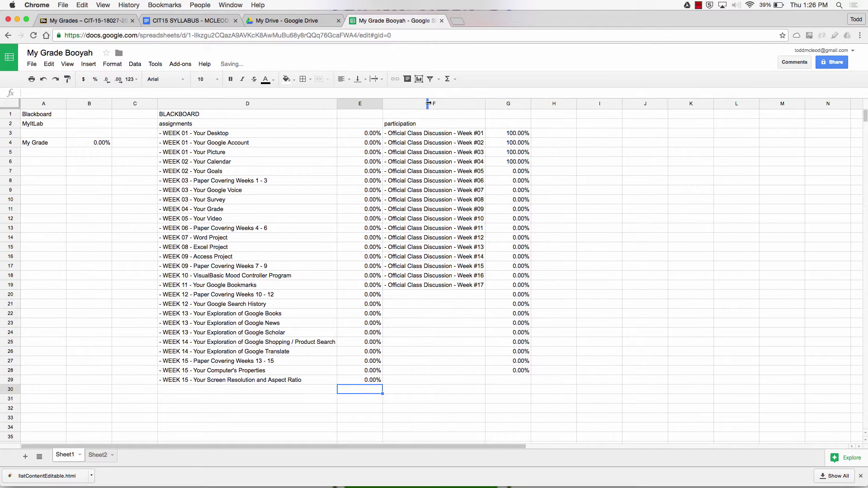
{"action": "left_click", "coordinate": [517, 162]}
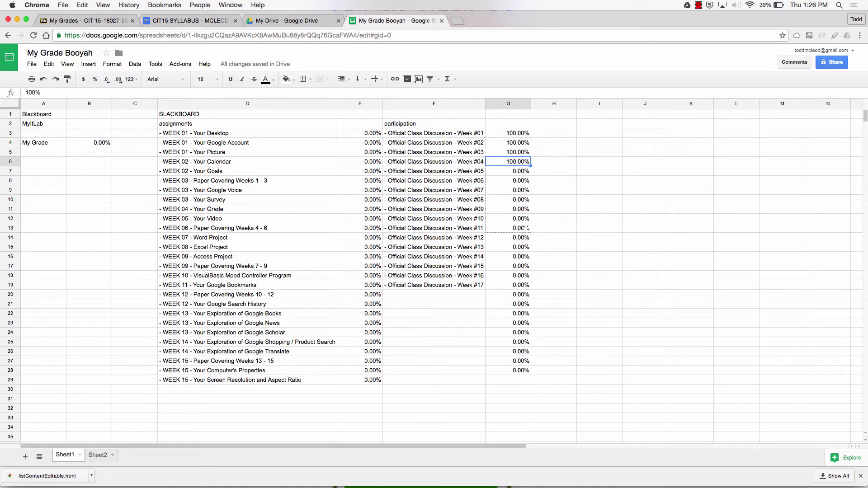
{"action": "left_click_drag", "start_coordinate": [526, 228], "coordinate": [525, 229]}
{"action": "left_click", "coordinate": [442, 165]}
{"action": "left_click", "coordinate": [442, 198]}
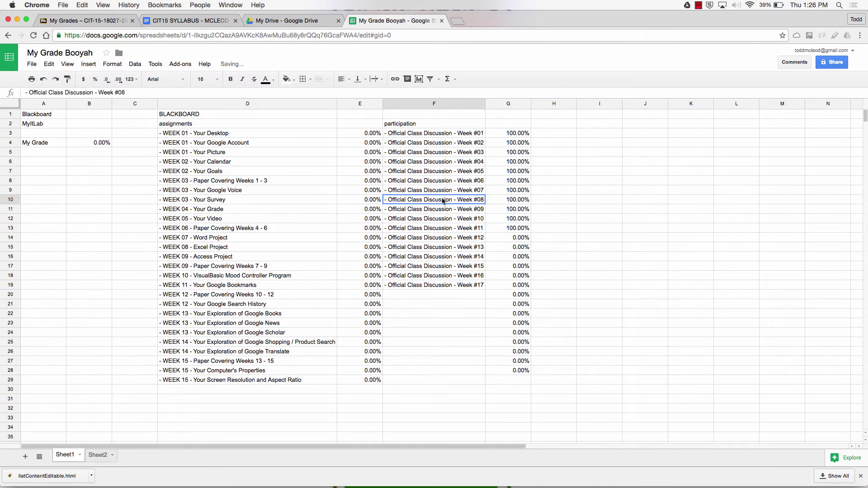
{"action": "left_click", "coordinate": [441, 229]}
{"action": "left_click", "coordinate": [422, 265]}
{"action": "left_click", "coordinate": [419, 219]}
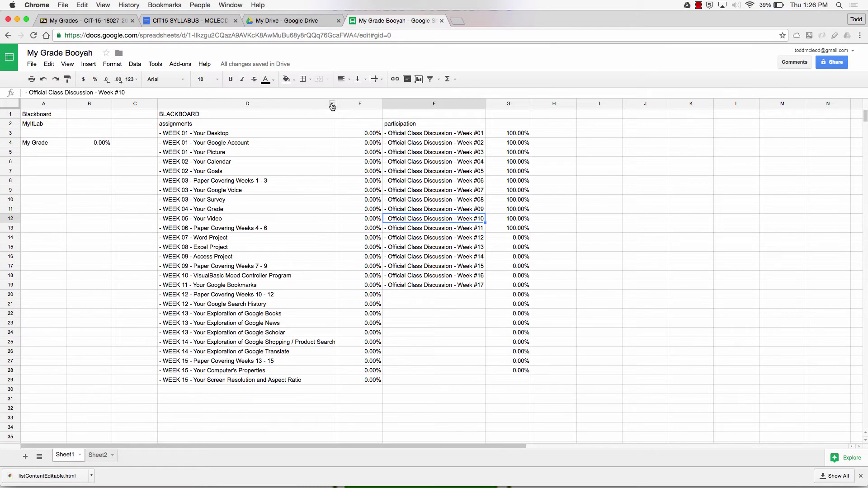
{"action": "left_click", "coordinate": [366, 389]}
Step: Put =AVERAGE(E3:E29) in E30 for the assignment scores
{"action": "left_click", "coordinate": [448, 79]}
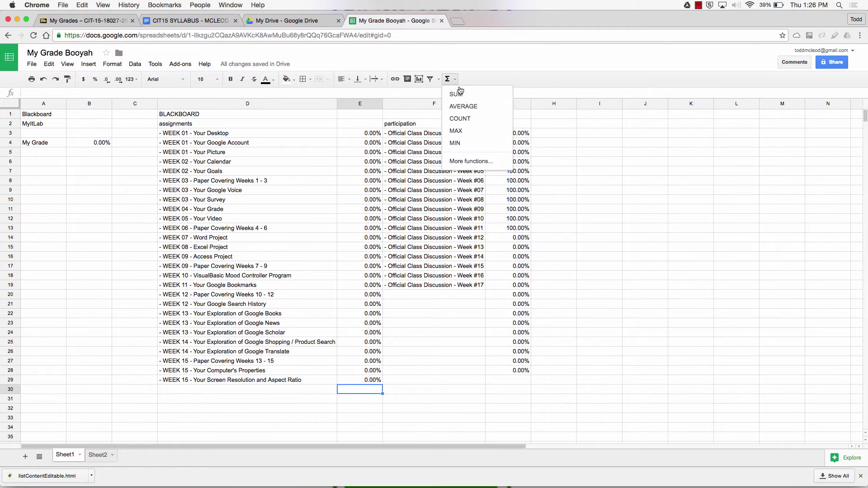
{"action": "left_click", "coordinate": [464, 105]}
{"action": "left_click_drag", "start_coordinate": [368, 133], "coordinate": [375, 372]}
{"action": "key", "text": "Return"}
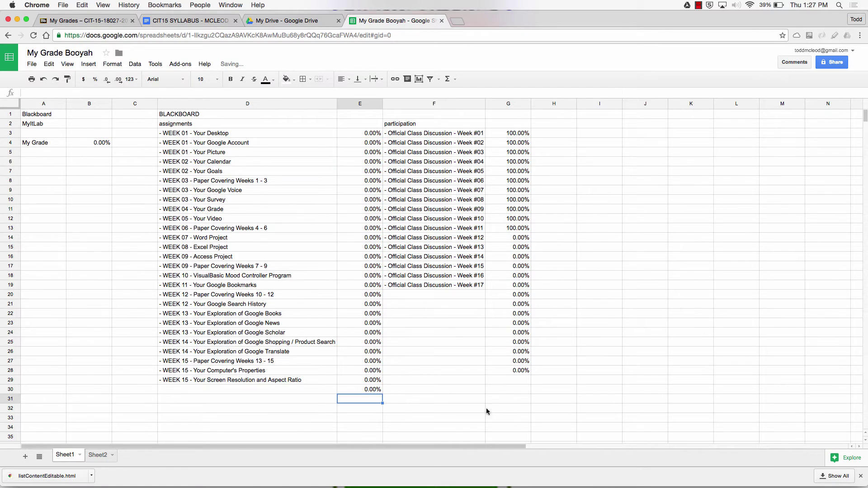
Step: Clear the leftover 0.00% cells G20:G28 and put =AVERAGE(G3:G19) in G20
{"action": "left_click_drag", "start_coordinate": [510, 370], "coordinate": [511, 294]}
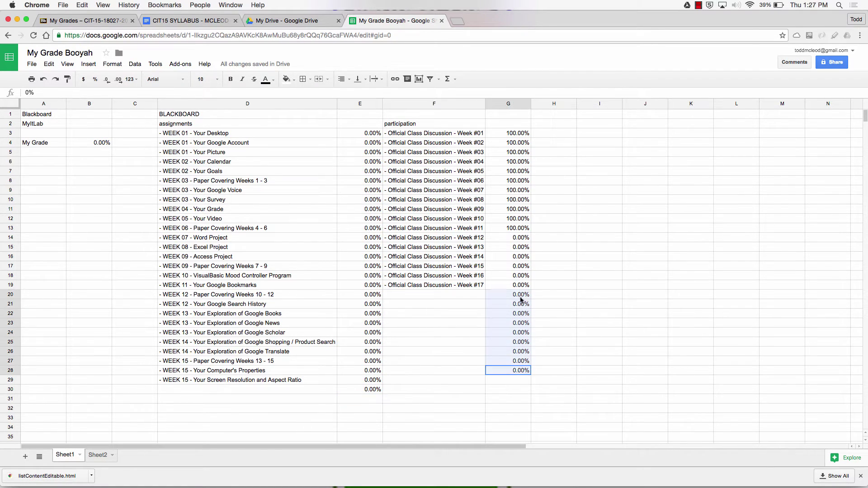
{"action": "key", "text": "Delete"}
{"action": "left_click", "coordinate": [519, 295]}
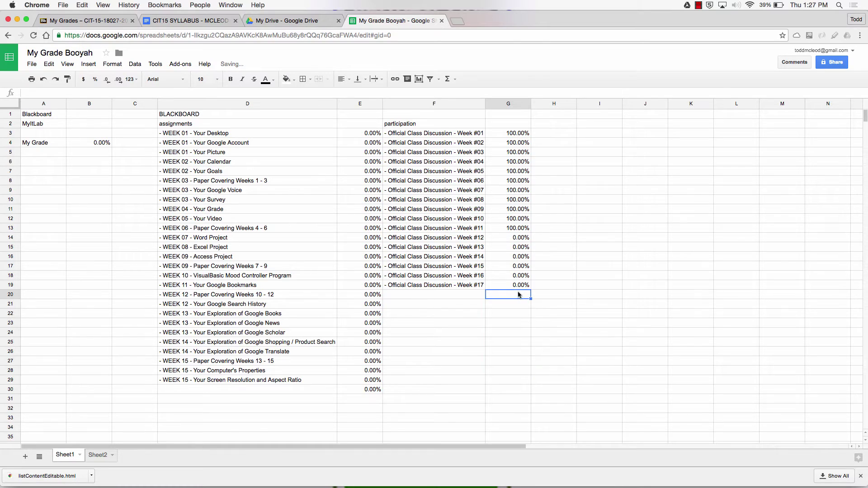
{"action": "left_click", "coordinate": [447, 79]}
{"action": "left_click", "coordinate": [508, 102]}
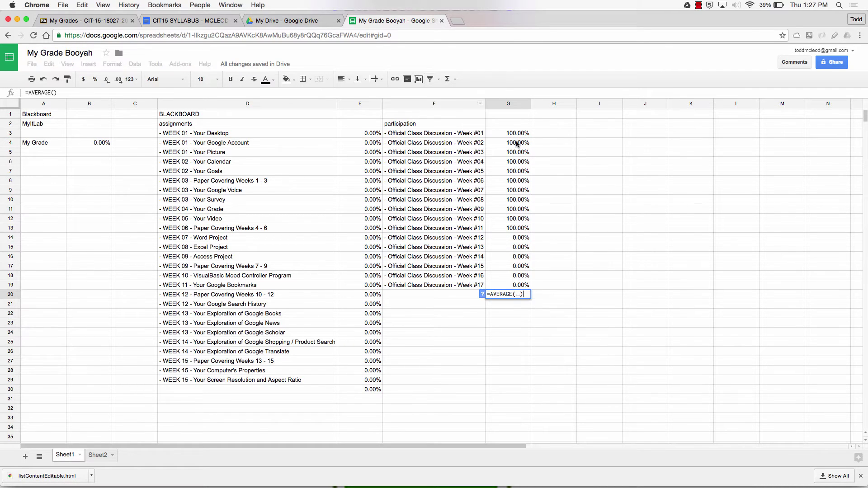
{"action": "left_click", "coordinate": [512, 137]}
{"action": "left_click_drag", "start_coordinate": [513, 139], "coordinate": [506, 280]}
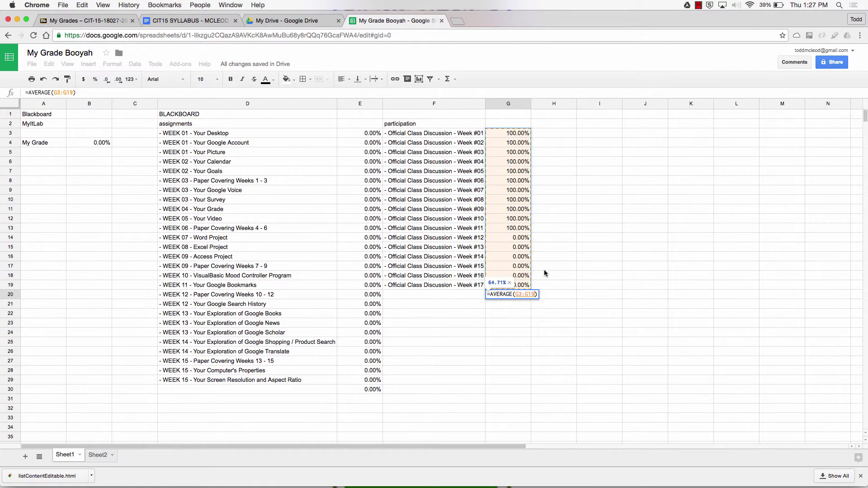
{"action": "key", "text": "Return"}
Step: Copy the 100% scores G4:G8 into E9:E13 and E18:E22
{"action": "left_click_drag", "start_coordinate": [510, 139], "coordinate": [513, 180]}
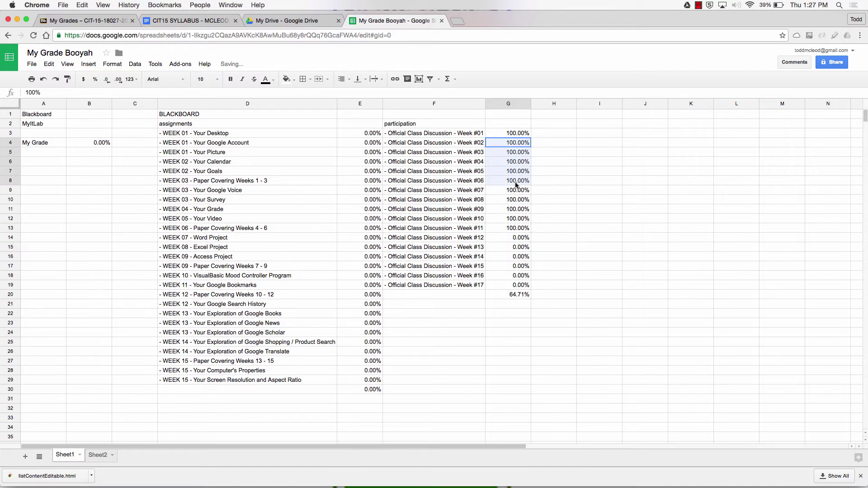
{"action": "key", "text": "ctrl+c"}
{"action": "left_click", "coordinate": [369, 192]}
{"action": "key", "text": "ctrl+v"}
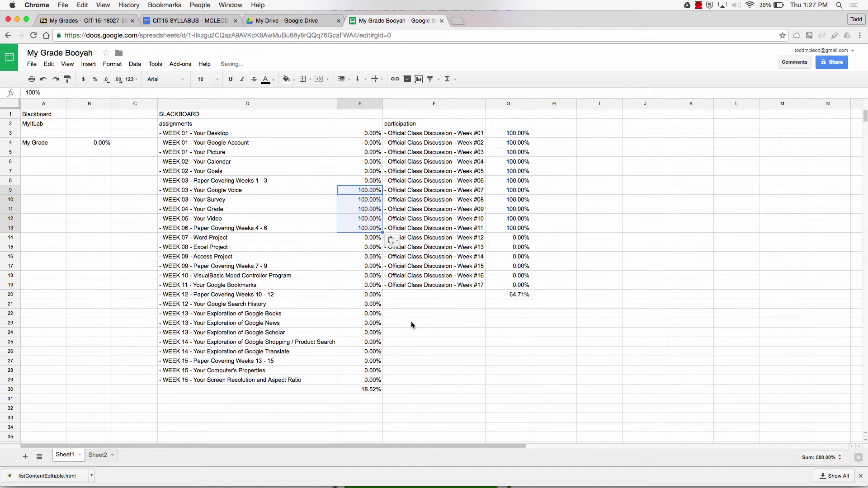
{"action": "left_click", "coordinate": [371, 277]}
{"action": "key", "text": "ctrl+v"}
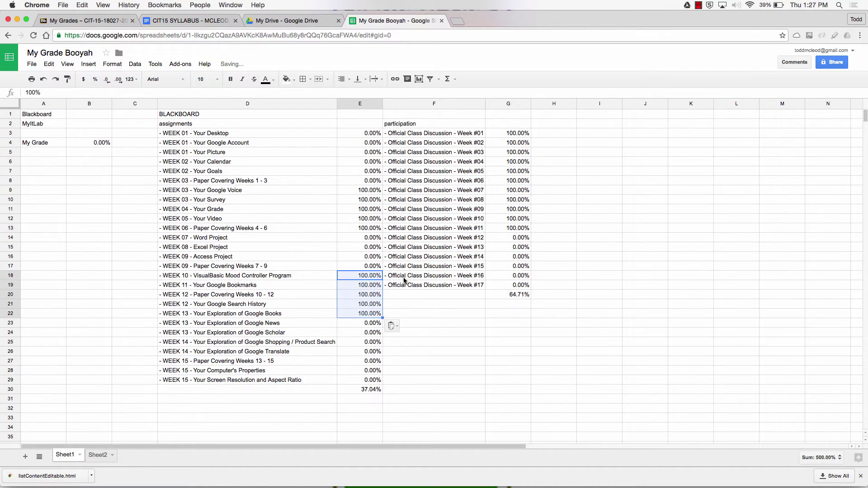
{"action": "left_click", "coordinate": [376, 390]}
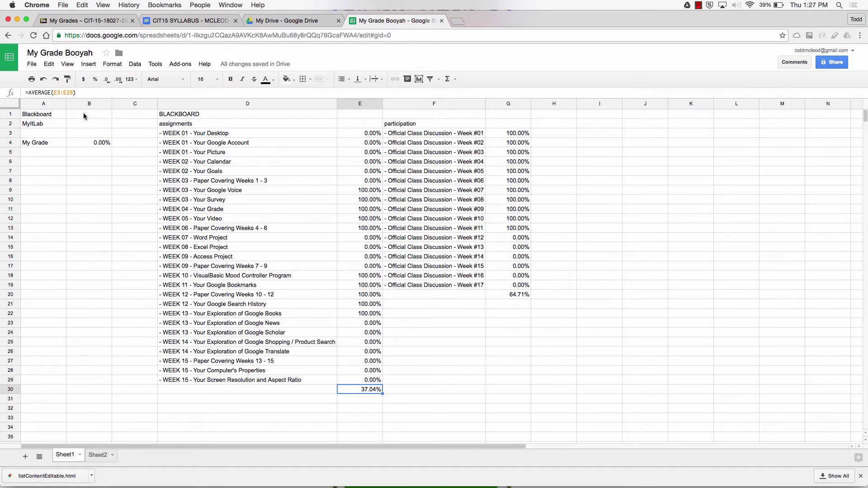
{"action": "left_click_drag", "start_coordinate": [217, 115], "coordinate": [497, 395]}
Step: Fill D1:G30 and A1:B1 with light cyan 3
{"action": "left_click", "coordinate": [294, 82]}
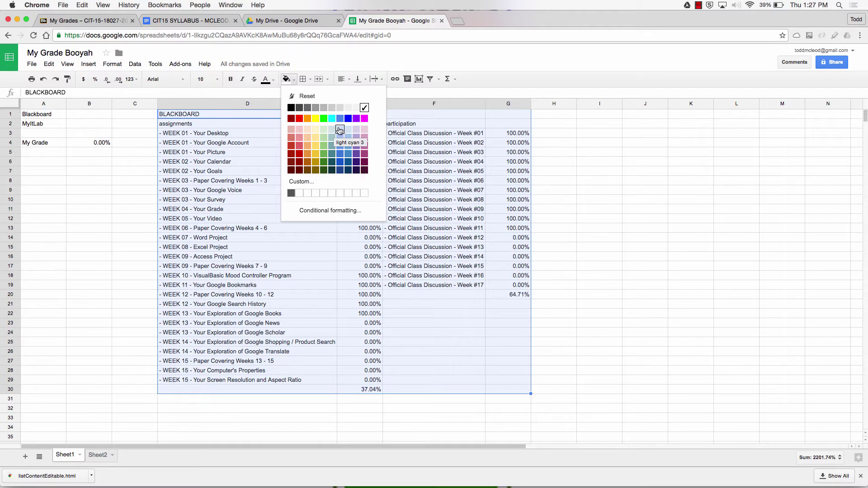
{"action": "left_click", "coordinate": [340, 130]}
{"action": "left_click", "coordinate": [135, 268]}
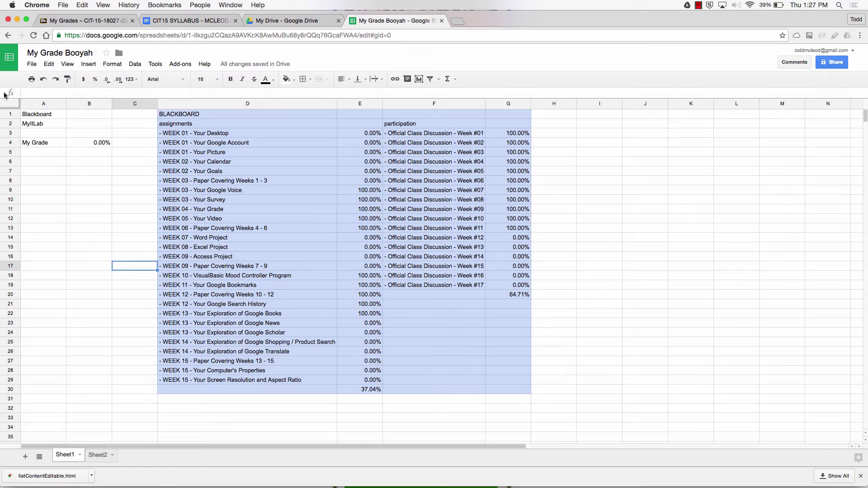
{"action": "left_click_drag", "start_coordinate": [41, 114], "coordinate": [91, 113]}
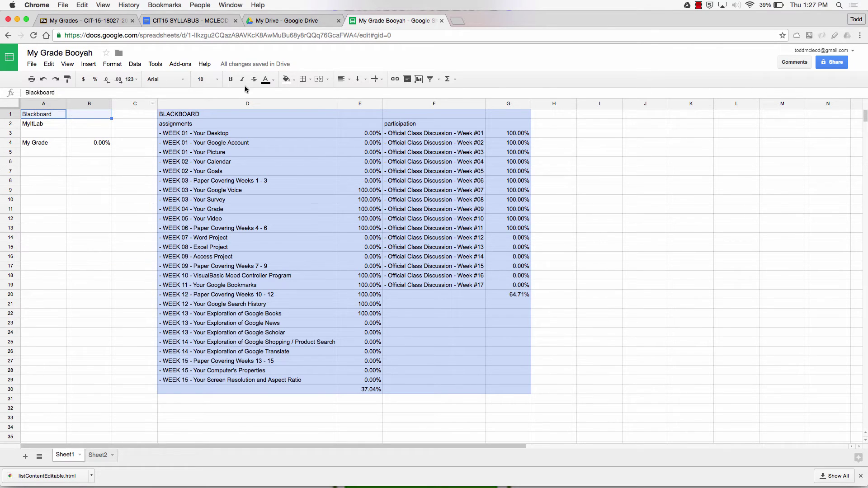
{"action": "left_click", "coordinate": [287, 79]}
{"action": "left_click", "coordinate": [342, 130]}
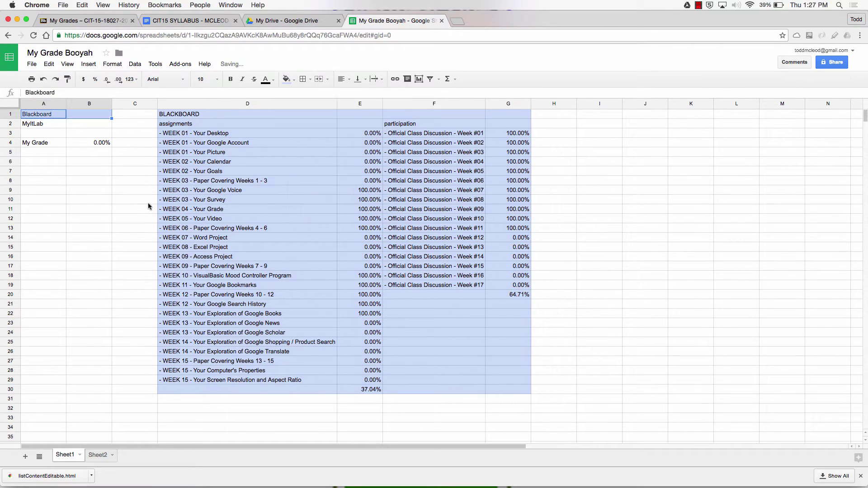
{"action": "left_click", "coordinate": [145, 207]}
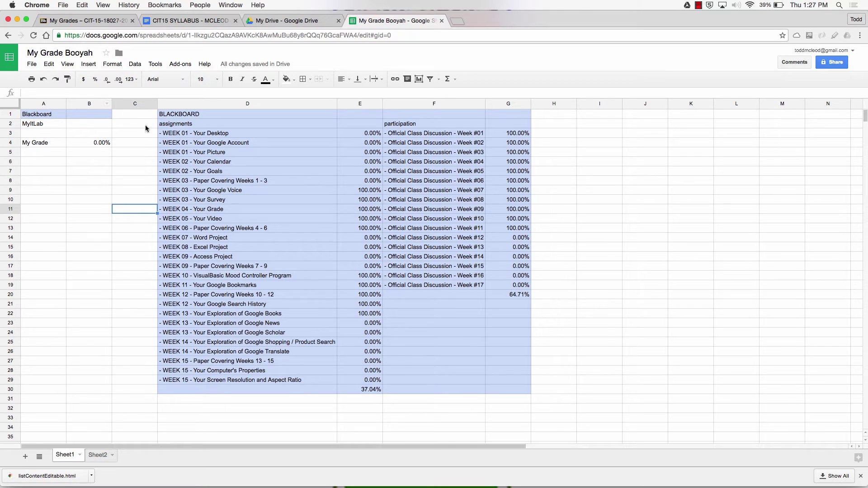
{"action": "left_click", "coordinate": [94, 117]}
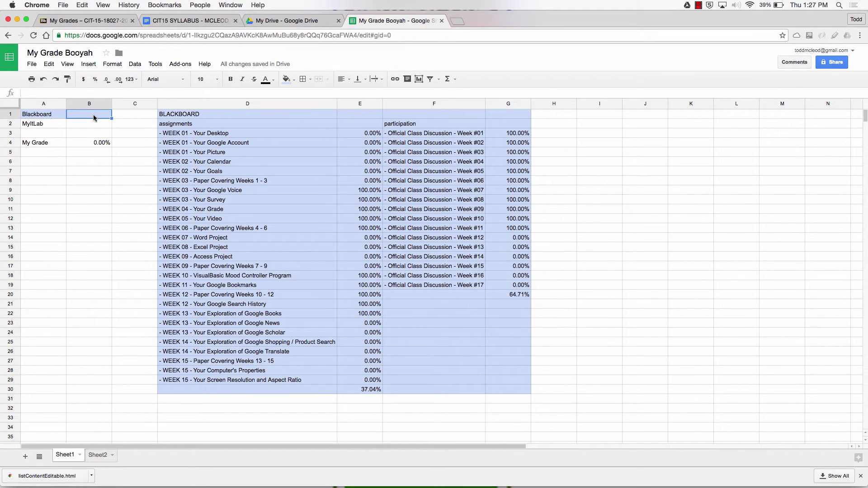
Step: After checking the syllabus's 80%/20% weights, enter =(.8*E30)+(.2*G20) in B1
{"action": "type", "text": "=("}
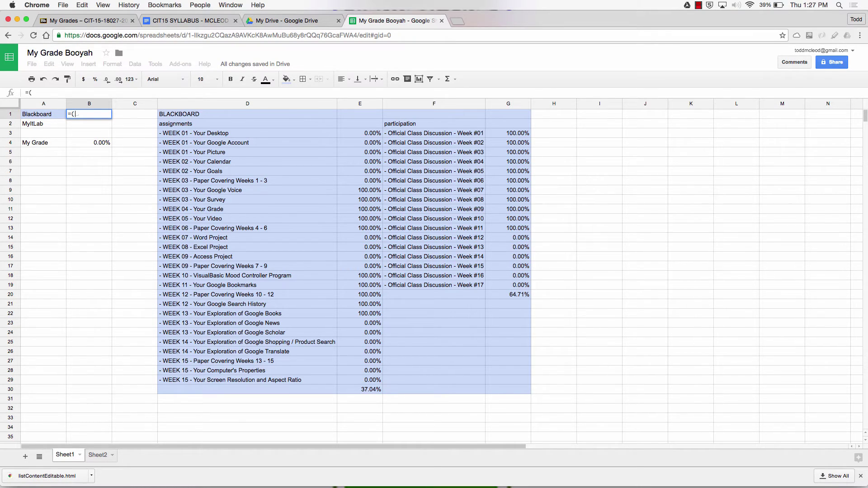
{"action": "left_click", "coordinate": [192, 20]}
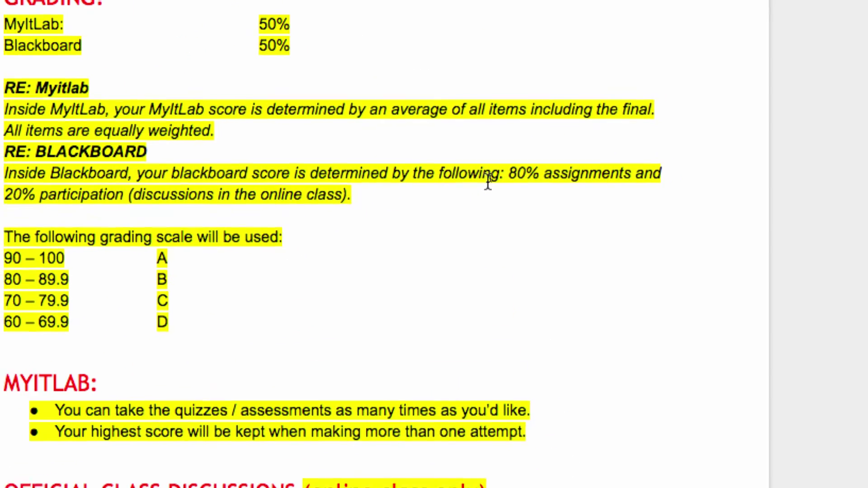
{"action": "left_click_drag", "start_coordinate": [501, 175], "coordinate": [519, 194]}
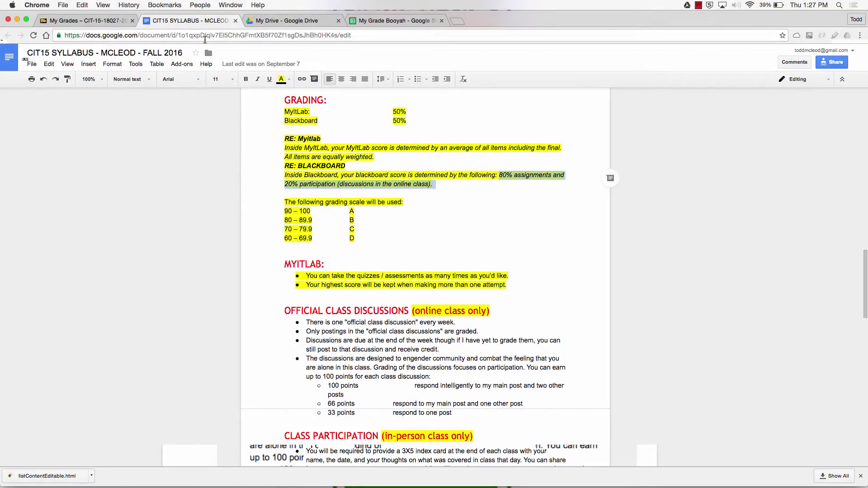
{"action": "left_click", "coordinate": [394, 20]}
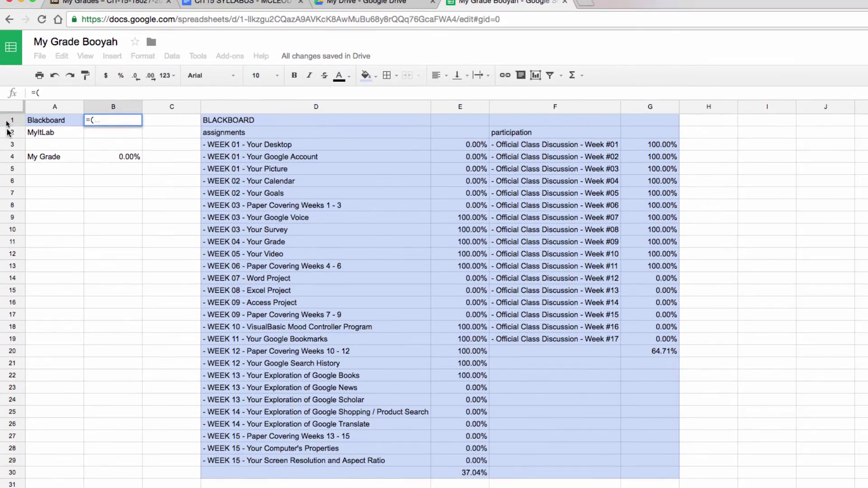
{"action": "type", "text": "."}
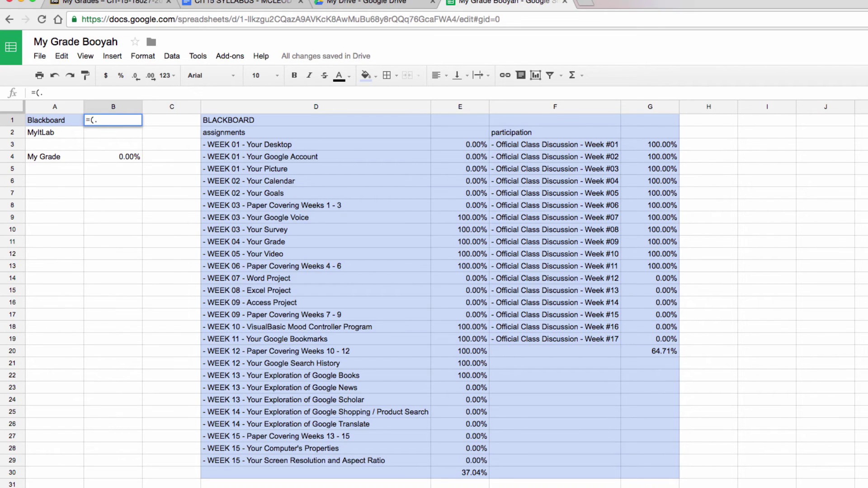
{"action": "type", "text": "8*"}
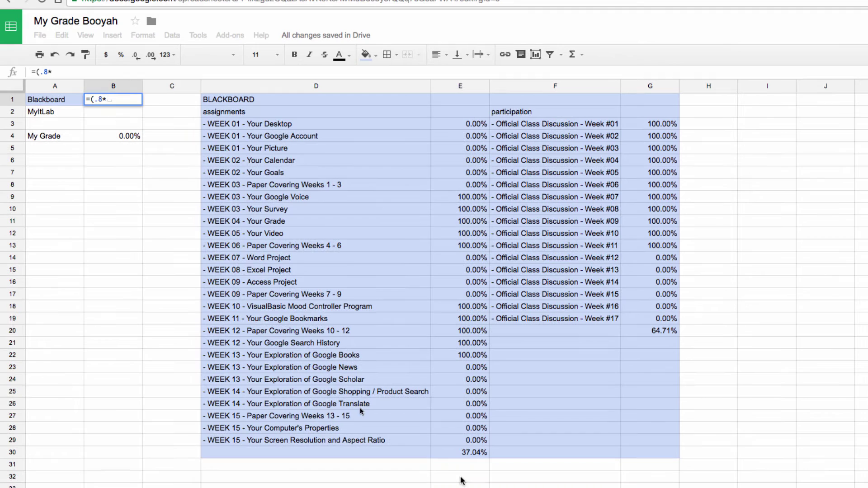
{"action": "left_click", "coordinate": [472, 472]}
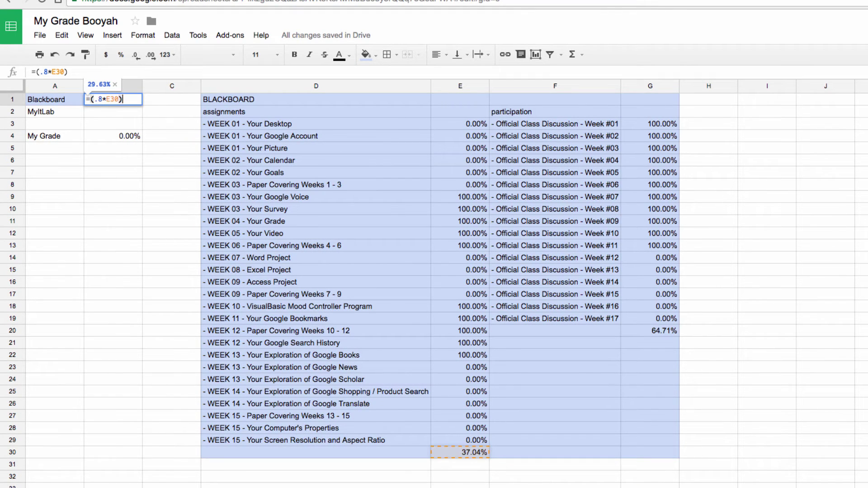
{"action": "type", "text": ")+"}
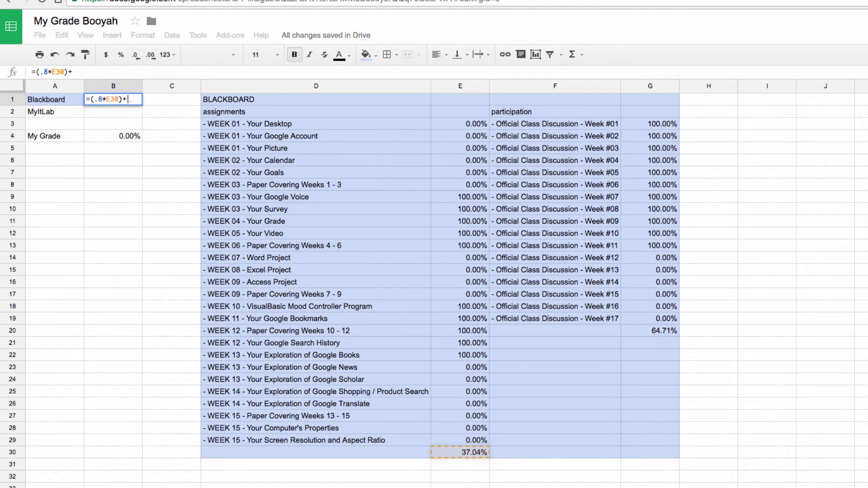
{"action": "type", "text": "(.2*"}
{"action": "left_click", "coordinate": [665, 330]}
{"action": "type", "text": ")"}
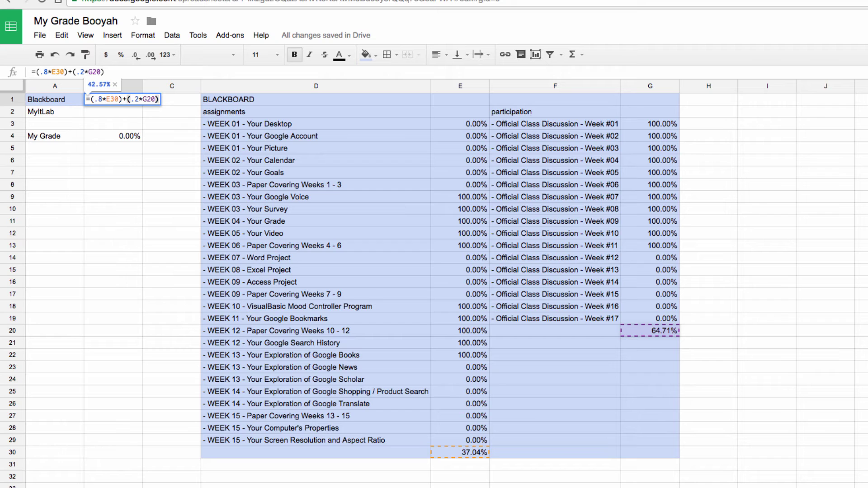
{"action": "key", "text": "Return"}
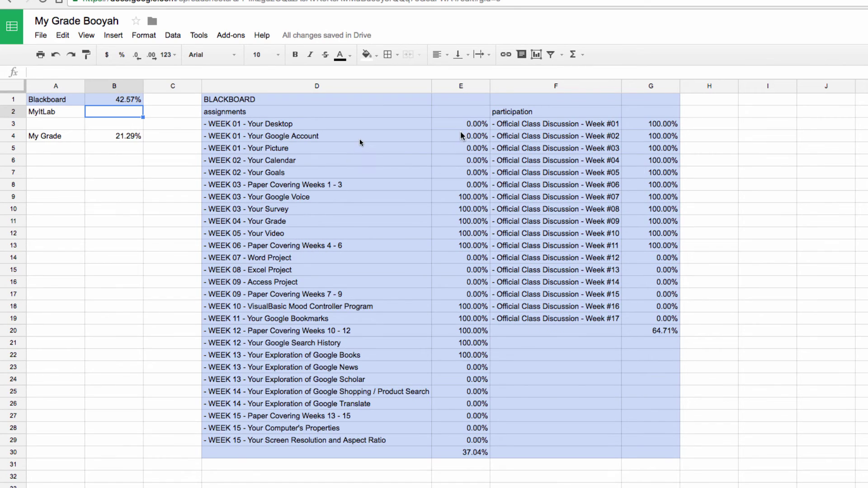
Step: Enter 100 as the score in E4, E5 and E6
{"action": "left_click", "coordinate": [460, 132]}
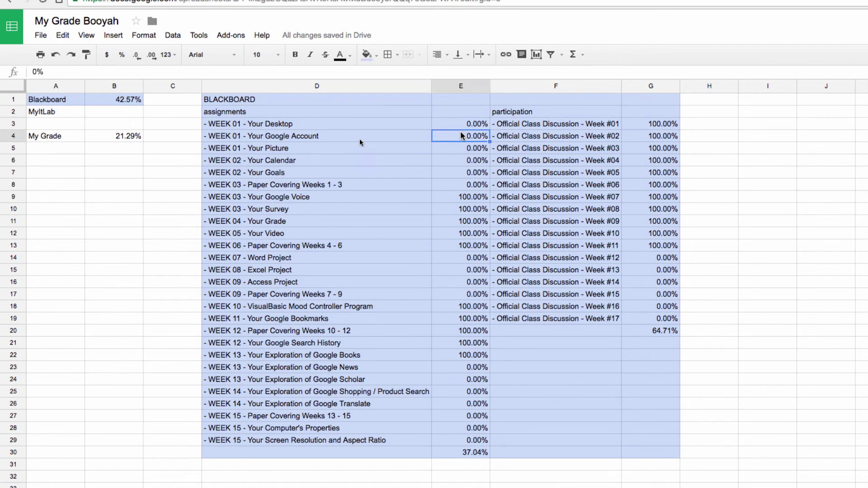
{"action": "type", "text": "100"}
{"action": "key", "text": "Return"}
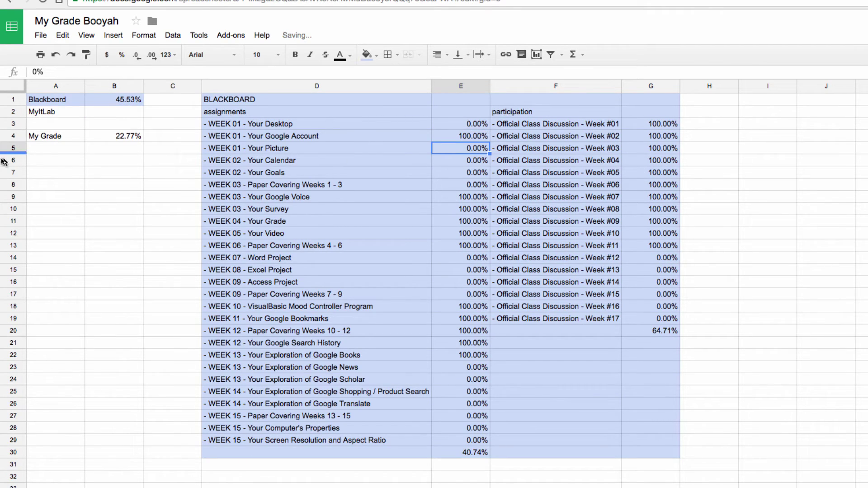
{"action": "type", "text": "100"}
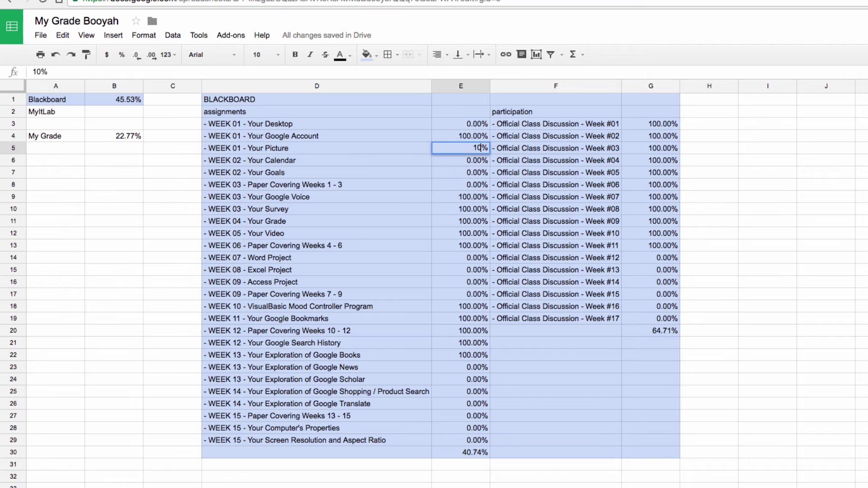
{"action": "key", "text": "Return"}
{"action": "type", "text": "100"}
{"action": "key", "text": "Return"}
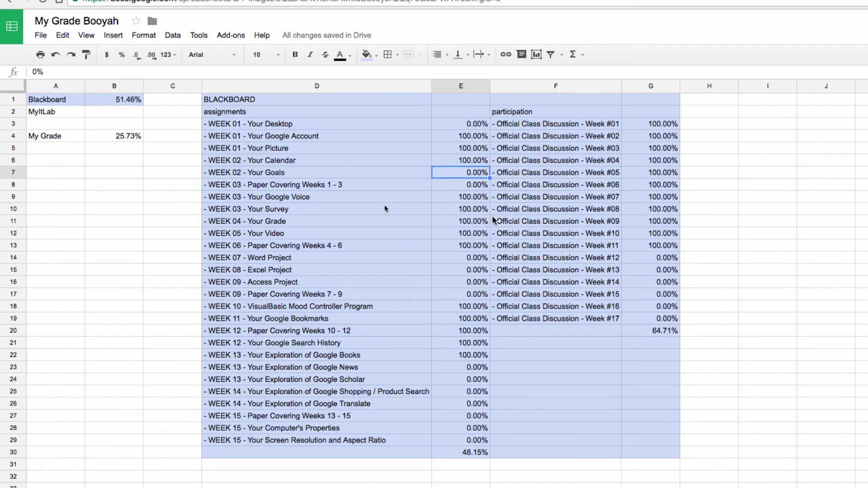
Step: Paste 100% over E3:E17 and set E18 to 0
{"action": "left_click", "coordinate": [475, 138]}
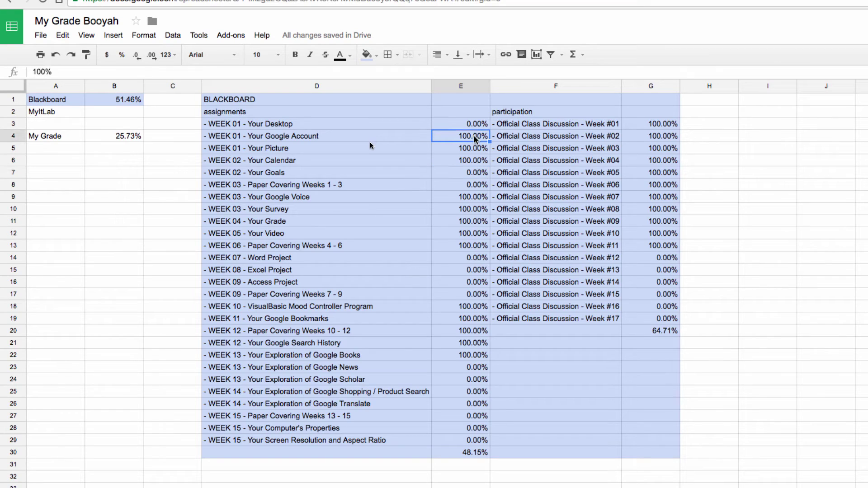
{"action": "key", "text": "ctrl+c"}
{"action": "left_click_drag", "start_coordinate": [474, 126], "coordinate": [472, 297]}
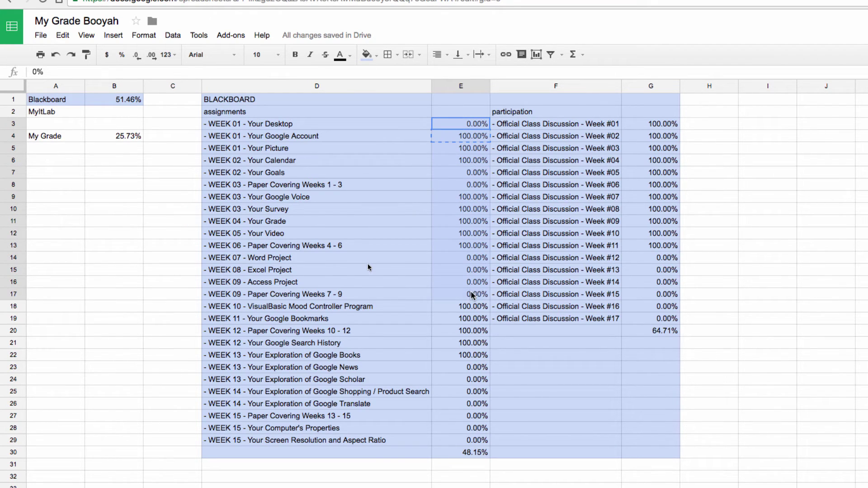
{"action": "key", "text": "ctrl+v"}
{"action": "left_click", "coordinate": [472, 306]}
{"action": "type", "text": "0"}
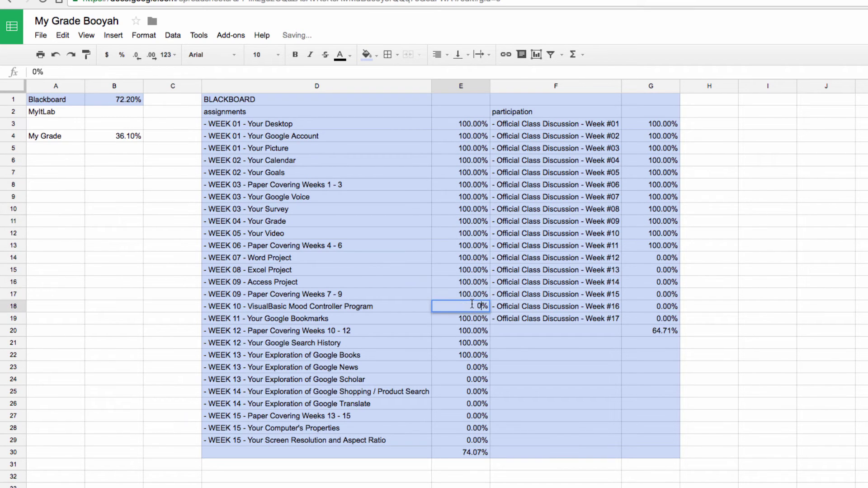
{"action": "key", "text": "Return"}
Step: Copy E22's 100% into E23:E29
{"action": "left_click", "coordinate": [470, 355]}
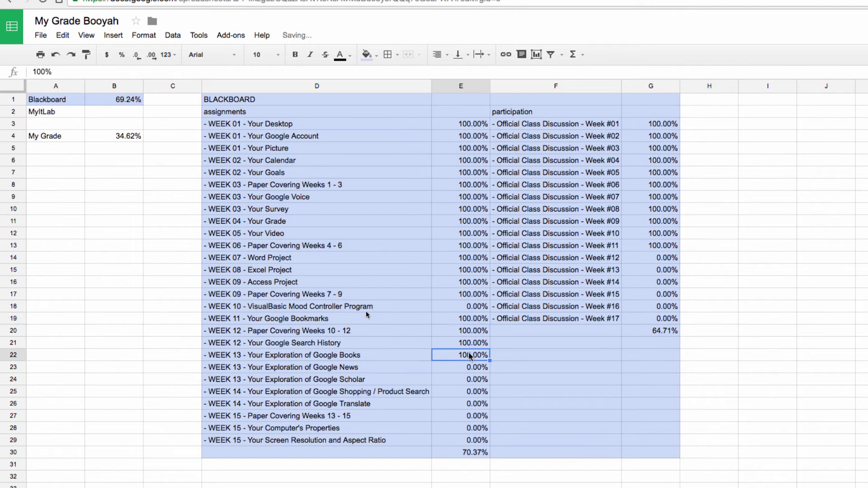
{"action": "key", "text": "ctrl+c"}
{"action": "left_click_drag", "start_coordinate": [472, 367], "coordinate": [475, 441]}
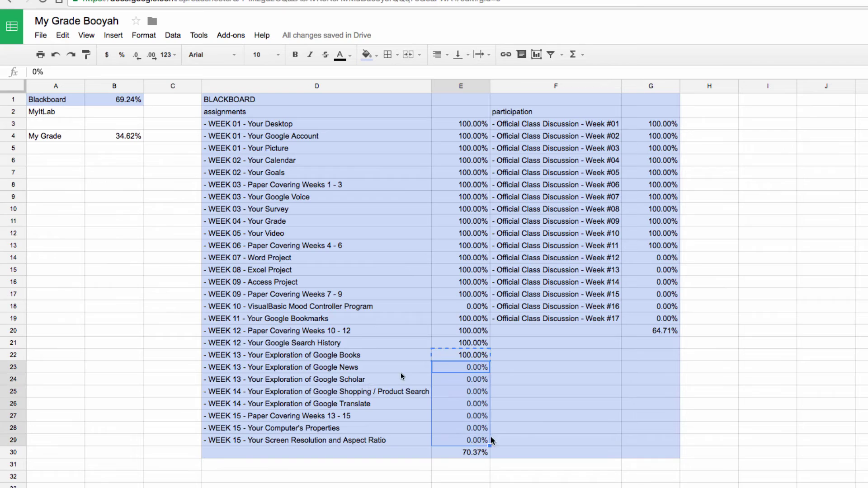
{"action": "key", "text": "ctrl+v"}
{"action": "left_click", "coordinate": [470, 356]}
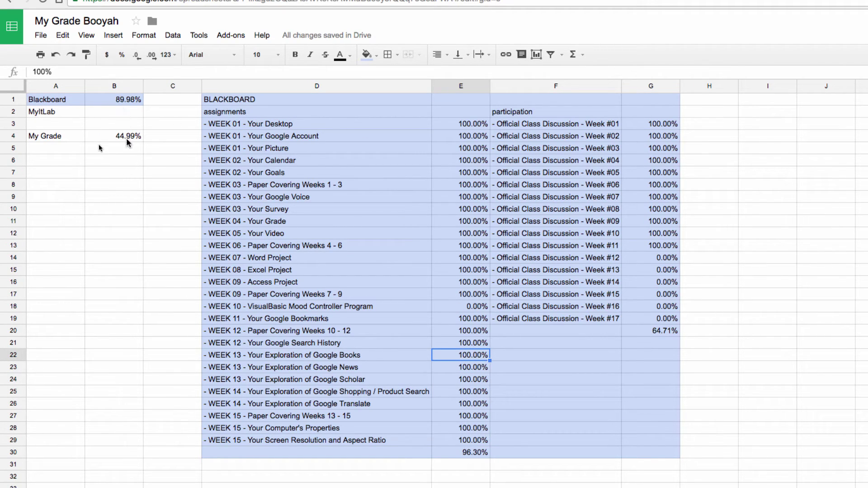
Step: Type the heading MYITLAB into cell H1
{"action": "left_click", "coordinate": [709, 99]}
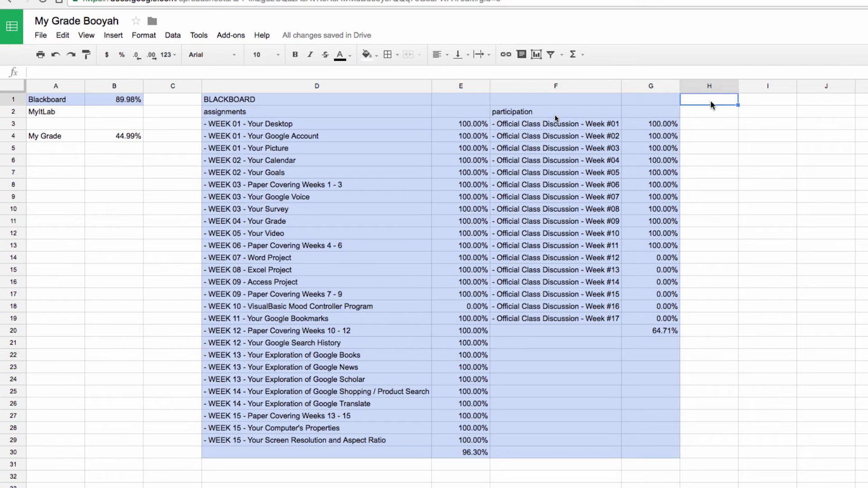
{"action": "type", "text": "MYT"}
{"action": "key", "text": "BackSpace"}
{"action": "key", "text": "BackSpace"}
{"action": "type", "text": "ITLAB"}
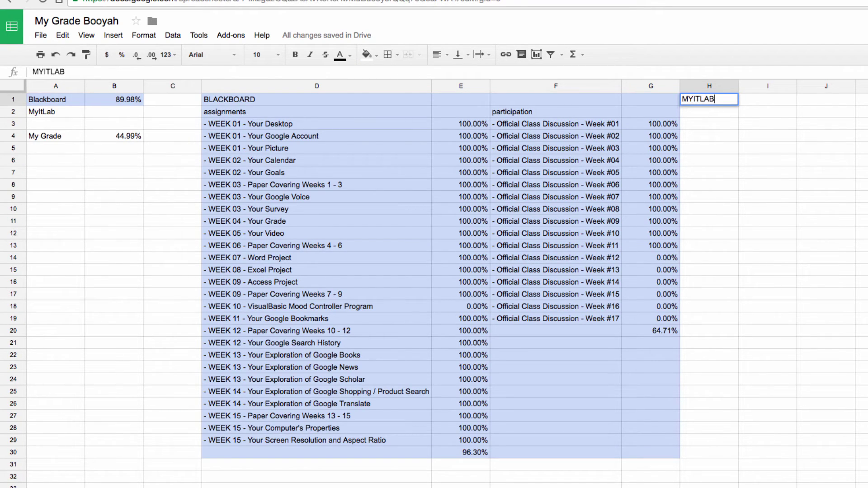
{"action": "key", "text": "Return"}
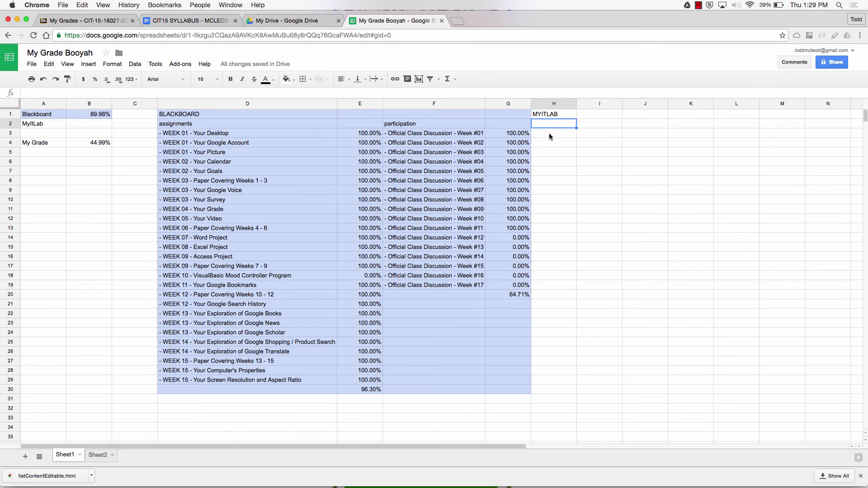
Step: Open myitlab.com in a new tab, sign in, and go to the course grades
{"action": "left_click", "coordinate": [458, 21]}
{"action": "type", "text": "myitlab.com"}
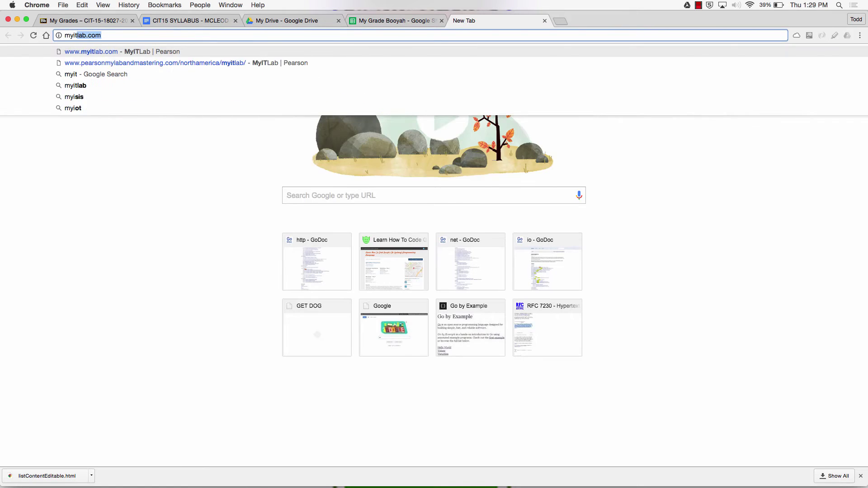
{"action": "key", "text": "Return"}
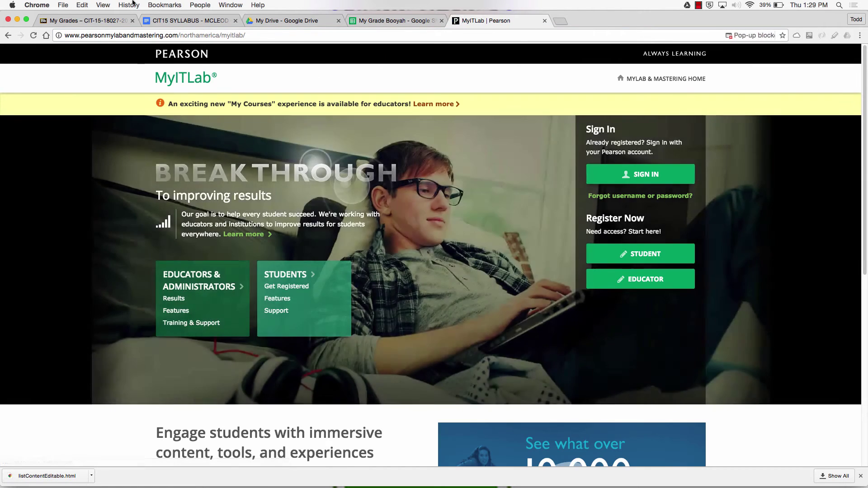
{"action": "left_click", "coordinate": [633, 168]}
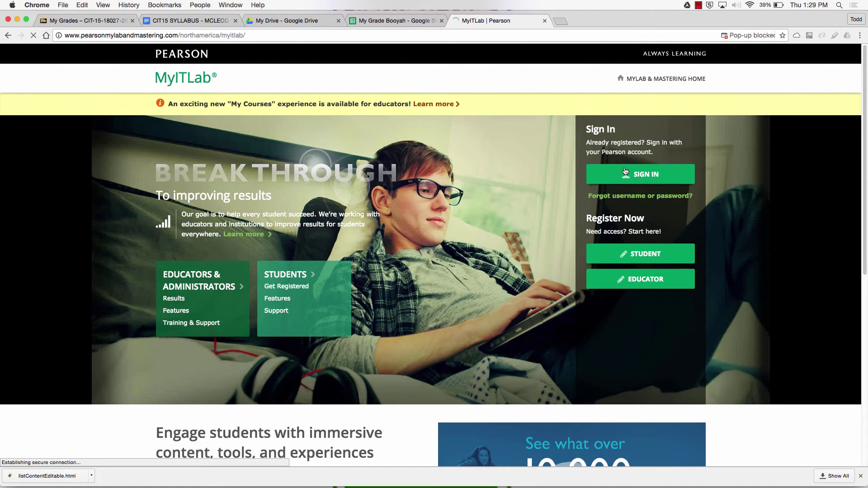
{"action": "left_click", "coordinate": [702, 5]}
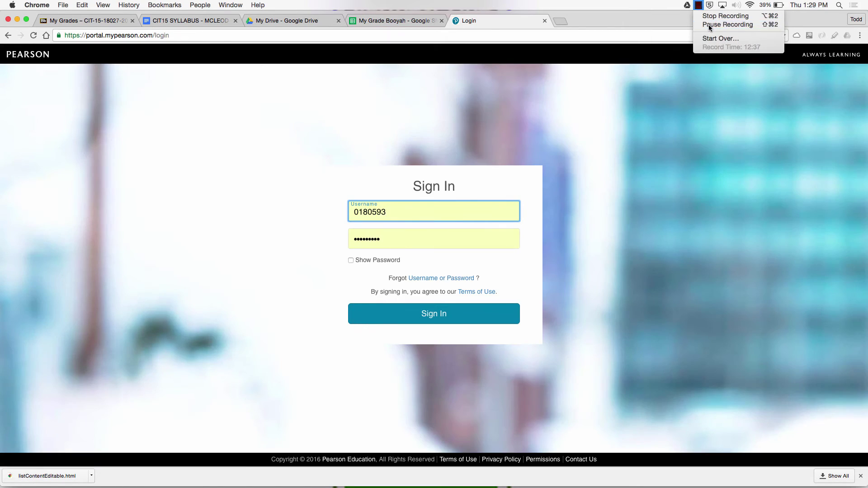
{"action": "left_click", "coordinate": [708, 25]}
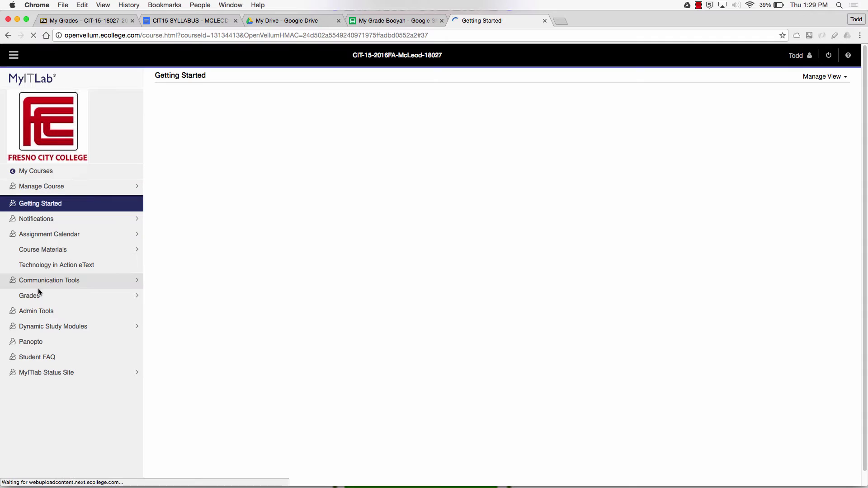
{"action": "left_click", "coordinate": [41, 296]}
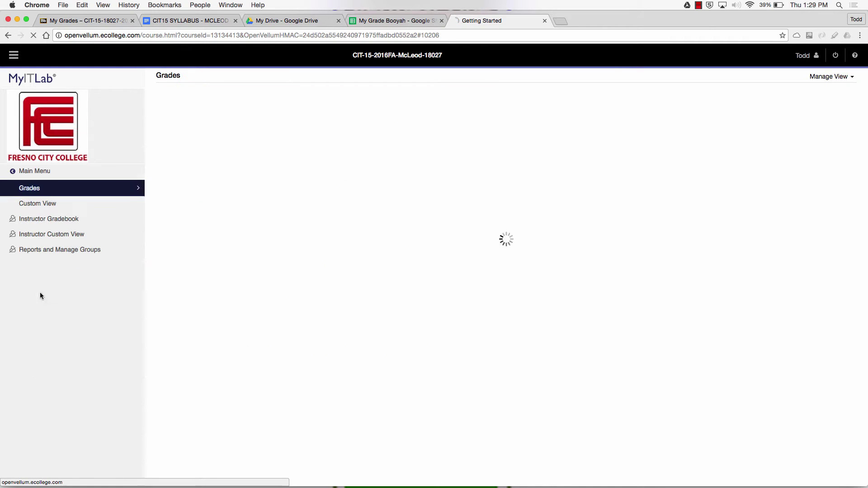
{"action": "left_click", "coordinate": [699, 6]}
{"action": "left_click", "coordinate": [708, 25]}
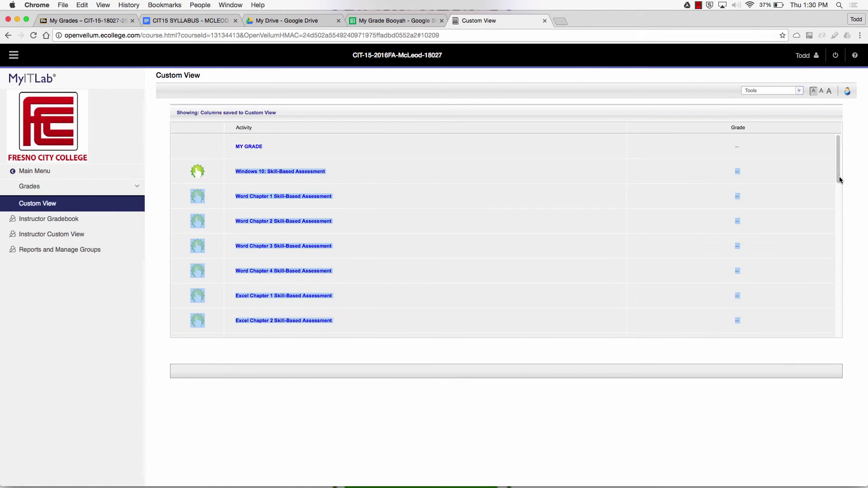
Step: Select and copy the whole Custom View grades table, then return to the spreadsheet
{"action": "left_click", "coordinate": [843, 268]}
{"action": "scroll", "coordinate": [843, 267], "scroll_direction": "down", "scroll_amount": 10}
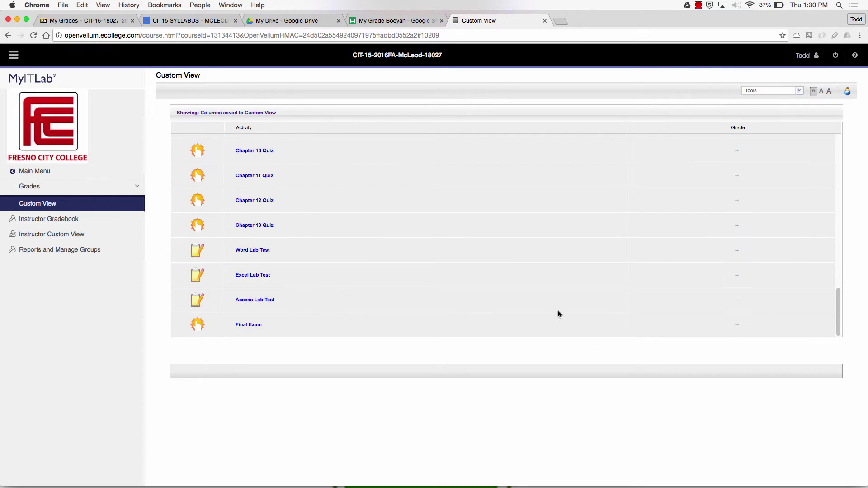
{"action": "left_click_drag", "start_coordinate": [758, 323], "coordinate": [278, 228]}
{"action": "left_click_drag", "start_coordinate": [773, 325], "coordinate": [207, 166]}
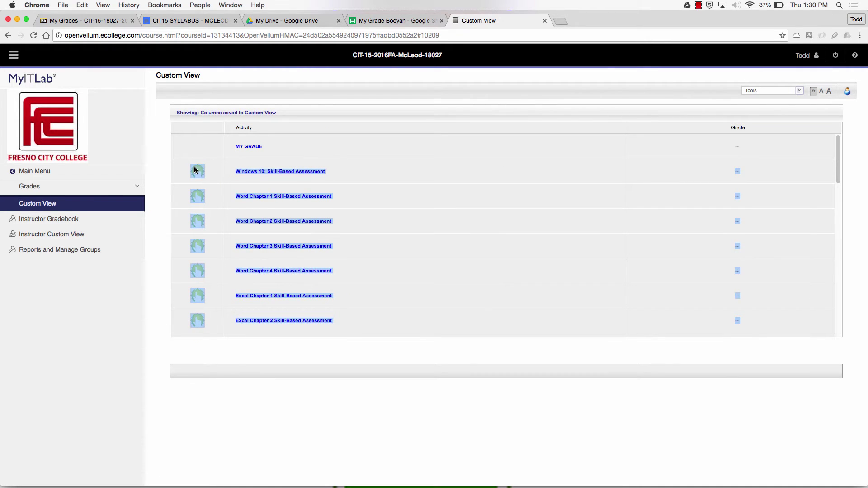
{"action": "key", "text": "super+c"}
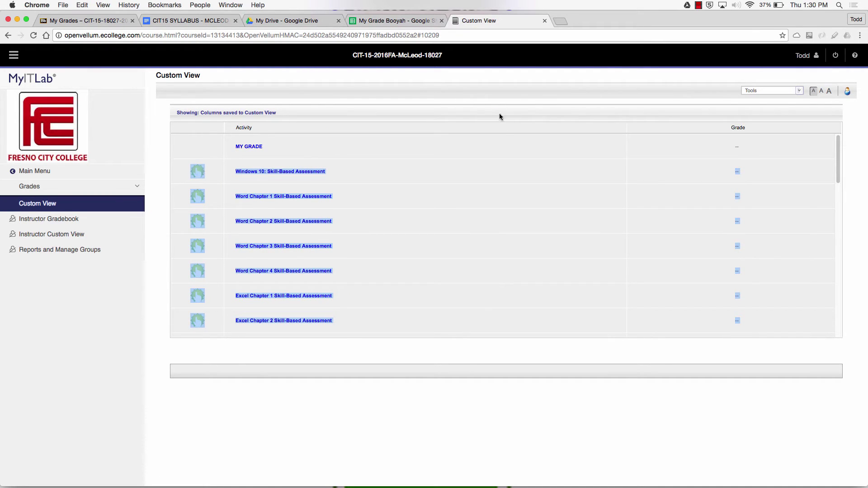
{"action": "left_click", "coordinate": [394, 21]}
Step: Add a new sheet and paste the copied MyITLab grades there as values only
{"action": "left_click", "coordinate": [25, 476]}
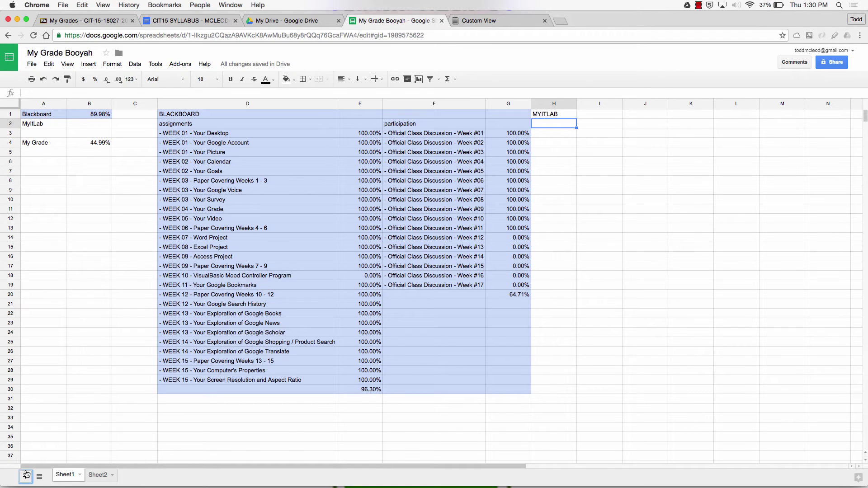
{"action": "left_click", "coordinate": [49, 64]}
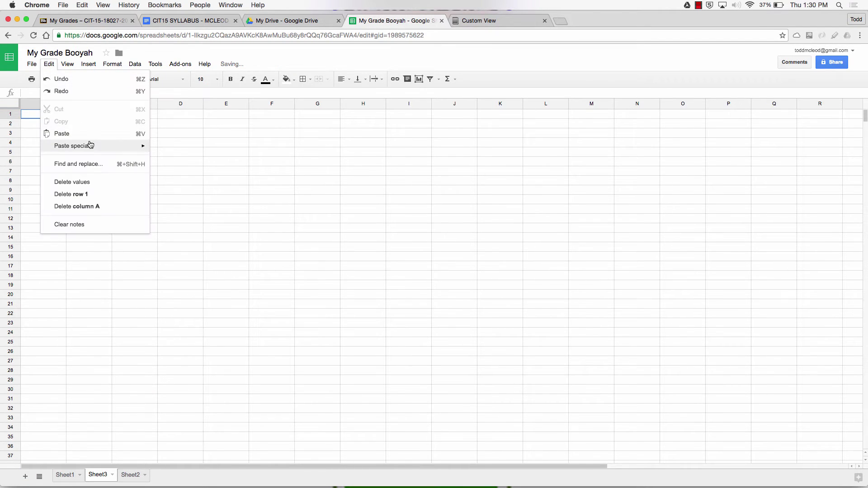
{"action": "mouse_move", "coordinate": [91, 144]}
{"action": "left_click", "coordinate": [192, 154]}
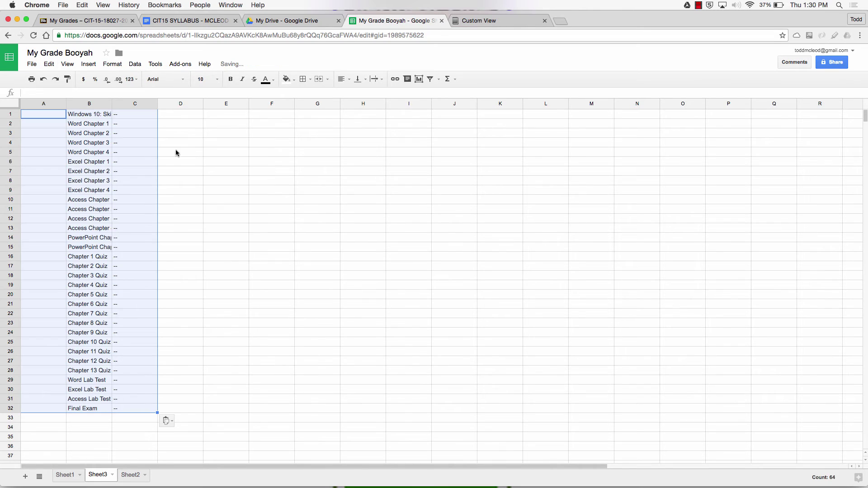
Step: Widen column B to fit the activity names and copy B1:B32
{"action": "left_click", "coordinate": [132, 120]}
{"action": "left_click", "coordinate": [112, 103]}
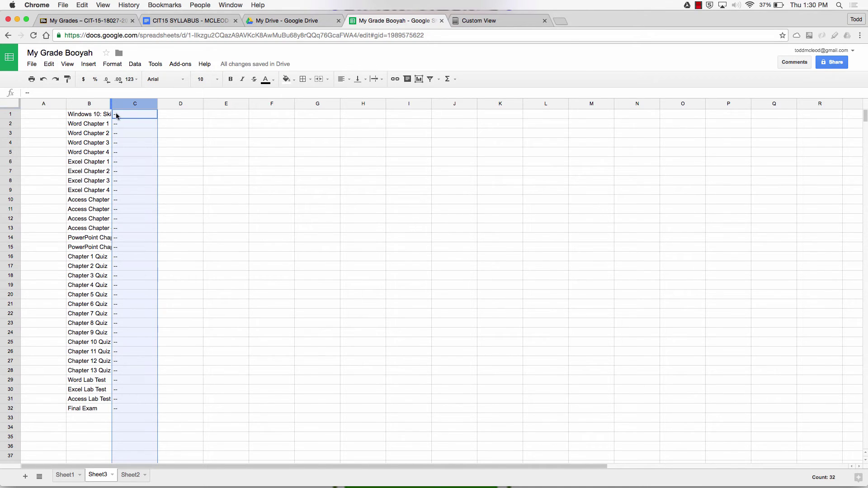
{"action": "double_click", "coordinate": [113, 102]}
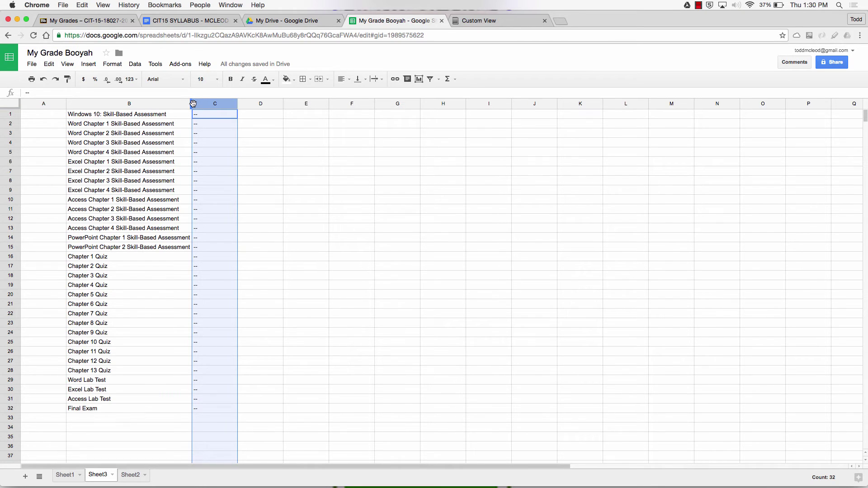
{"action": "left_click_drag", "start_coordinate": [192, 104], "coordinate": [218, 104]}
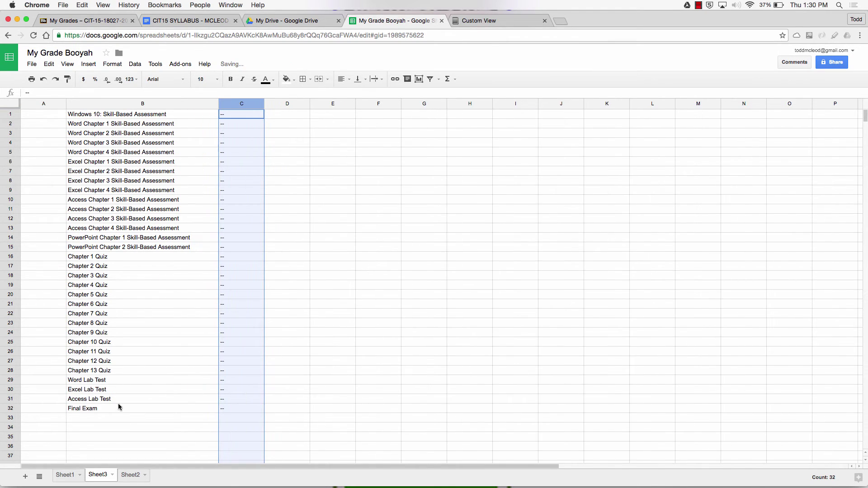
{"action": "left_click_drag", "start_coordinate": [120, 408], "coordinate": [166, 113]}
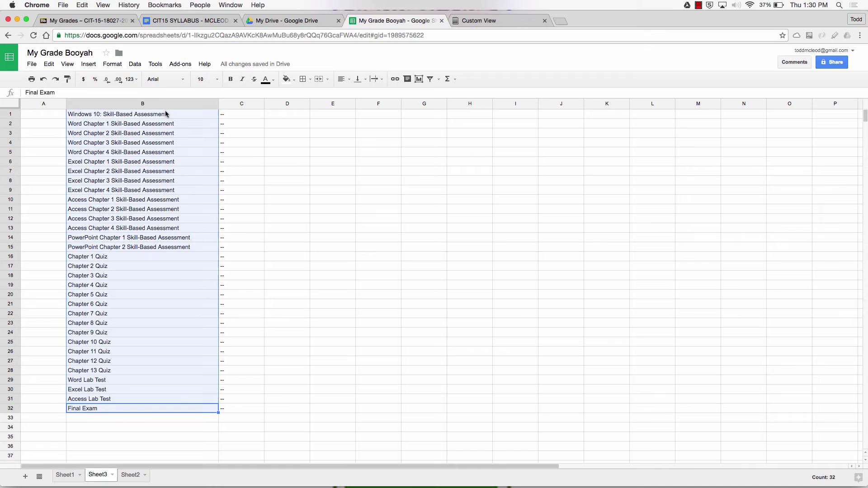
{"action": "key", "text": "ctrl+c"}
{"action": "left_click", "coordinate": [66, 475]}
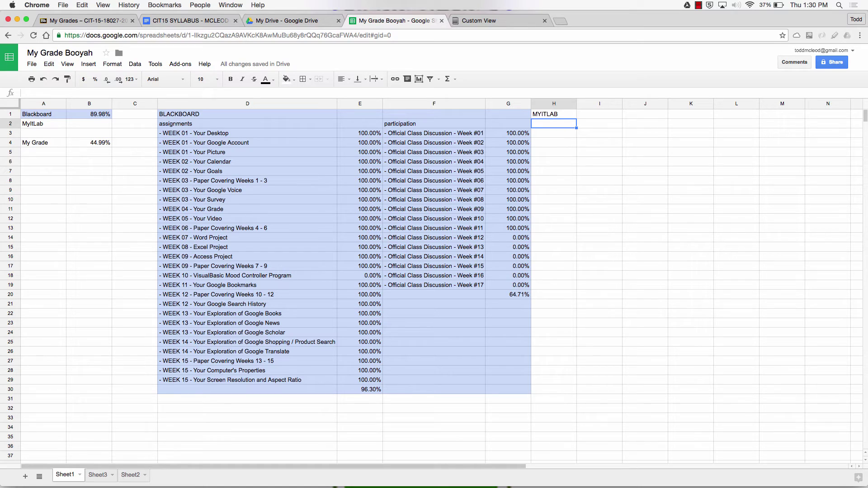
Step: Enter 'everything' in H2, paste the 32 activities into H3:H34, and widen column H
{"action": "type", "text": "everything"}
{"action": "key", "text": "Return"}
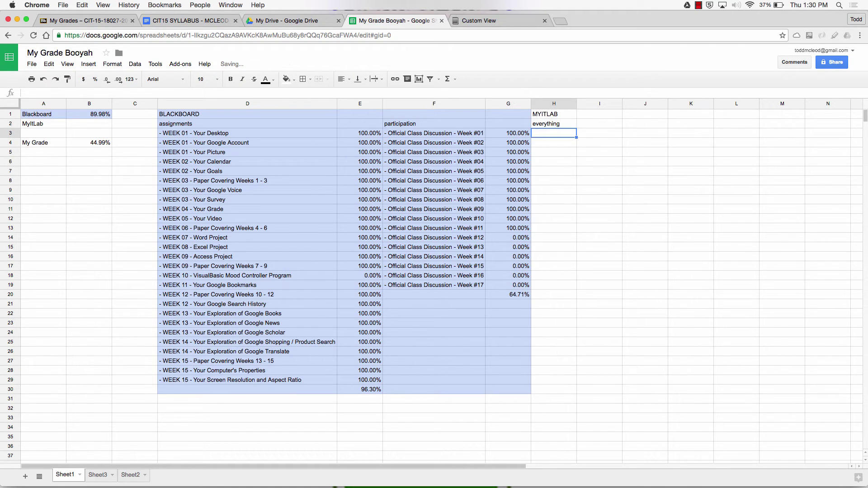
{"action": "key", "text": "super+v"}
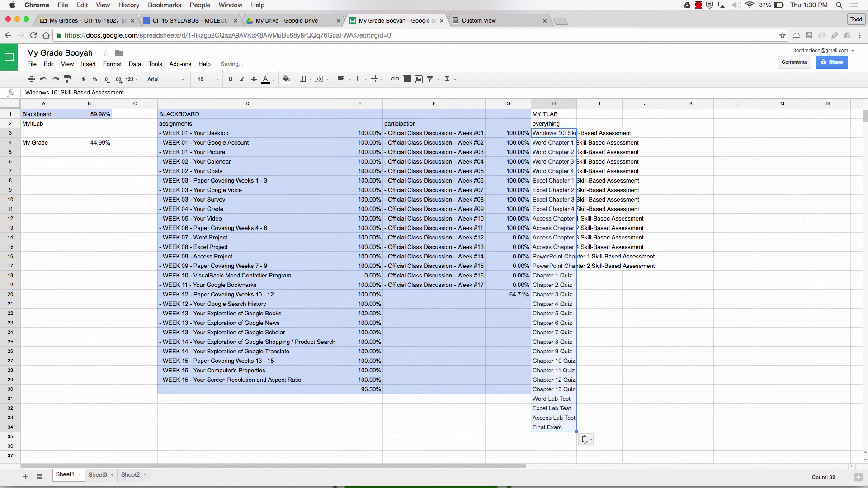
{"action": "double_click", "coordinate": [576, 104]}
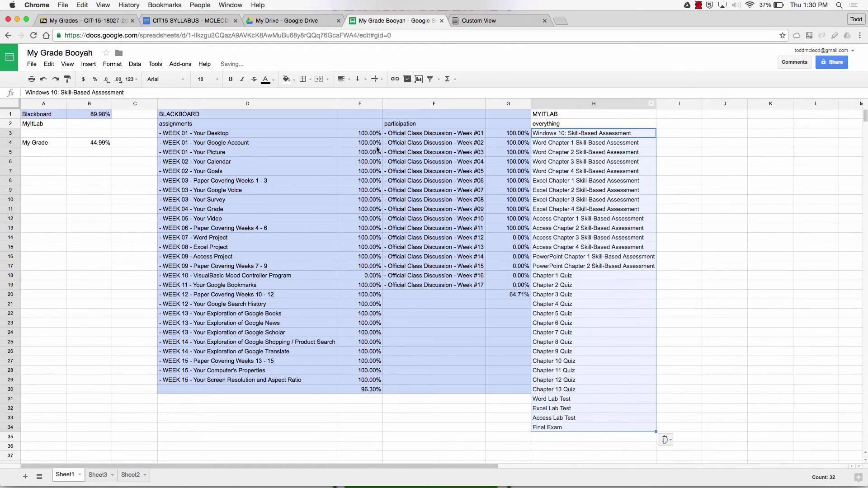
Step: Fill I3:I34 with the 0.00% score copied from G15
{"action": "left_click", "coordinate": [522, 249]}
{"action": "key", "text": "super+c"}
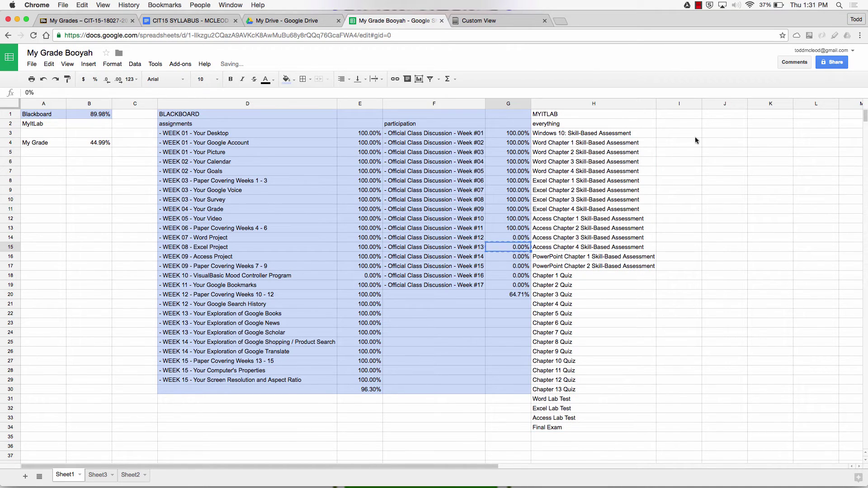
{"action": "left_click", "coordinate": [684, 135]}
{"action": "key", "text": "super+v"}
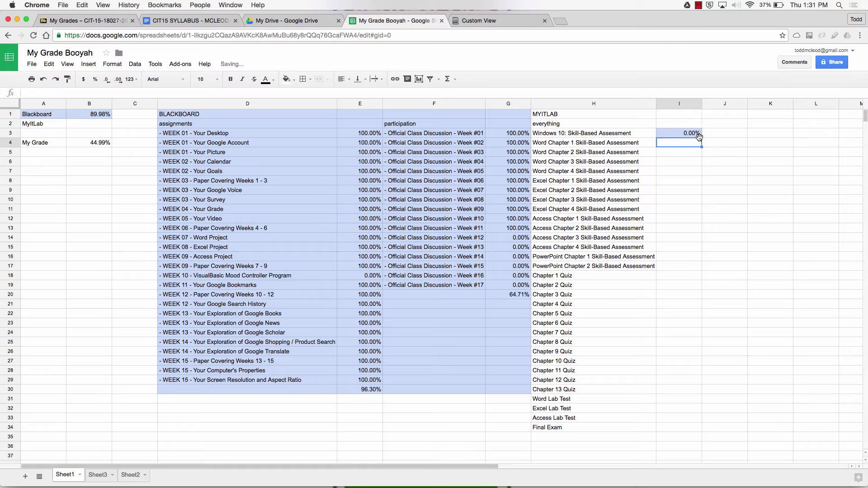
{"action": "left_click_drag", "start_coordinate": [701, 138], "coordinate": [688, 427]}
{"action": "left_click", "coordinate": [769, 313]}
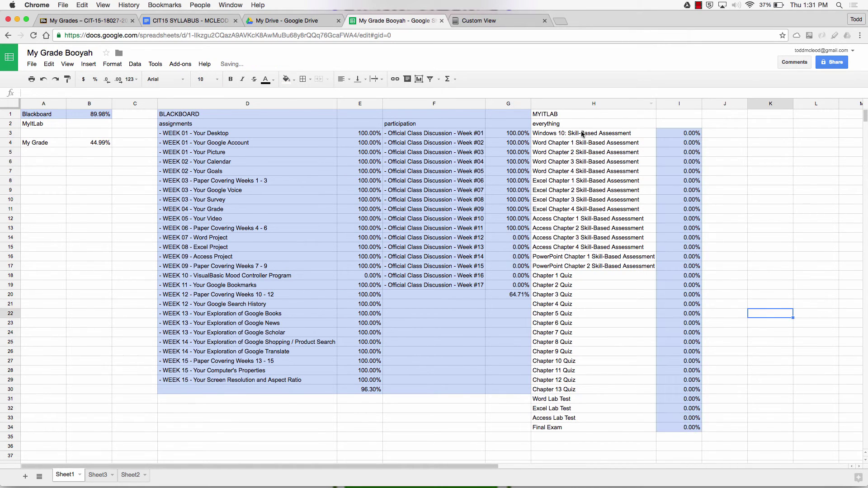
{"action": "left_click_drag", "start_coordinate": [571, 113], "coordinate": [686, 427]}
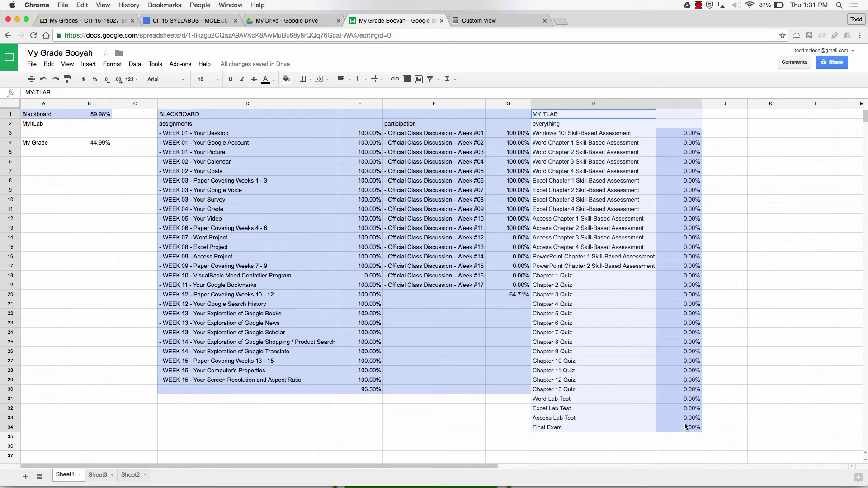
Step: Give the MYITLAB block H1:I34 and the MyItLab row A2:B2 a light orange fill
{"action": "left_click", "coordinate": [294, 81]}
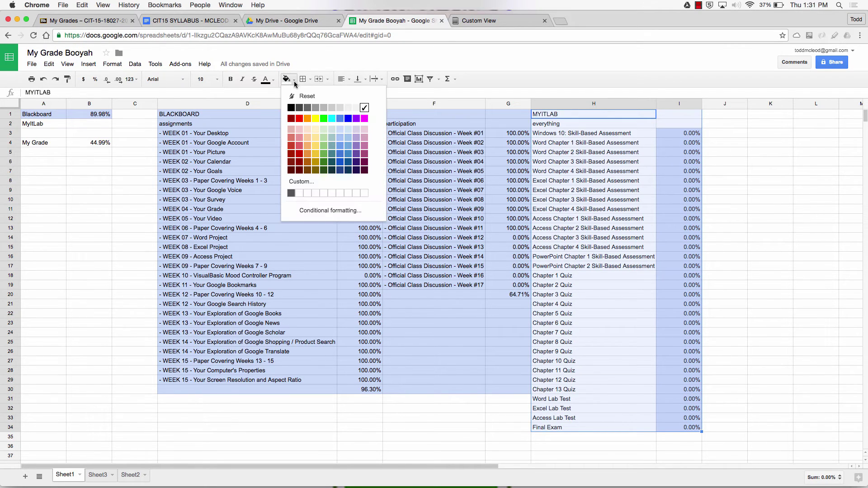
{"action": "left_click", "coordinate": [316, 138]}
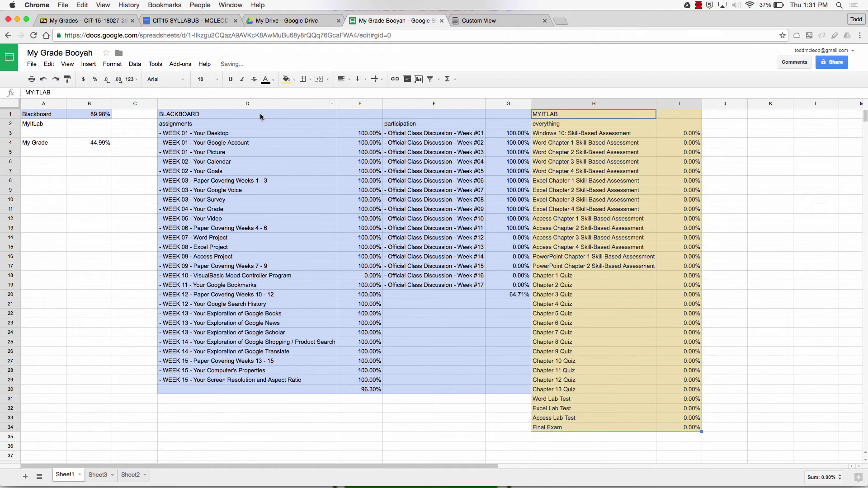
{"action": "left_click_drag", "start_coordinate": [57, 124], "coordinate": [85, 121]}
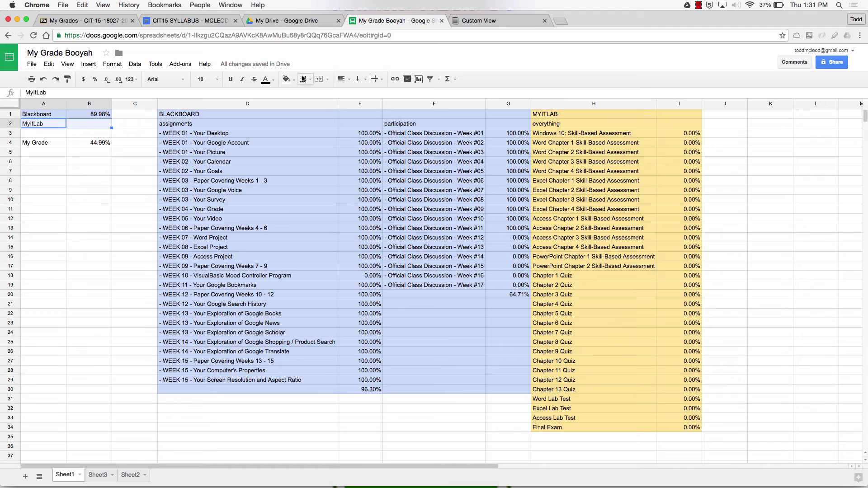
{"action": "left_click", "coordinate": [286, 79]}
{"action": "left_click", "coordinate": [315, 137]}
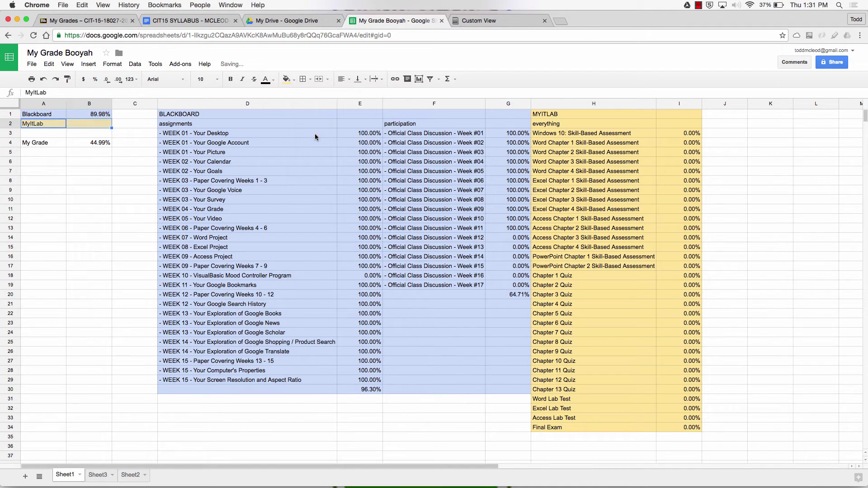
{"action": "left_click", "coordinate": [141, 172]}
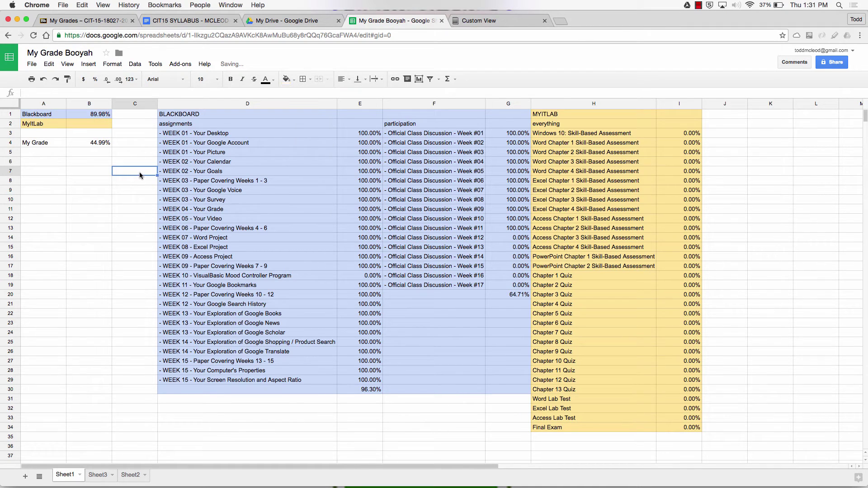
{"action": "left_click", "coordinate": [676, 437]}
{"action": "left_click", "coordinate": [457, 79]}
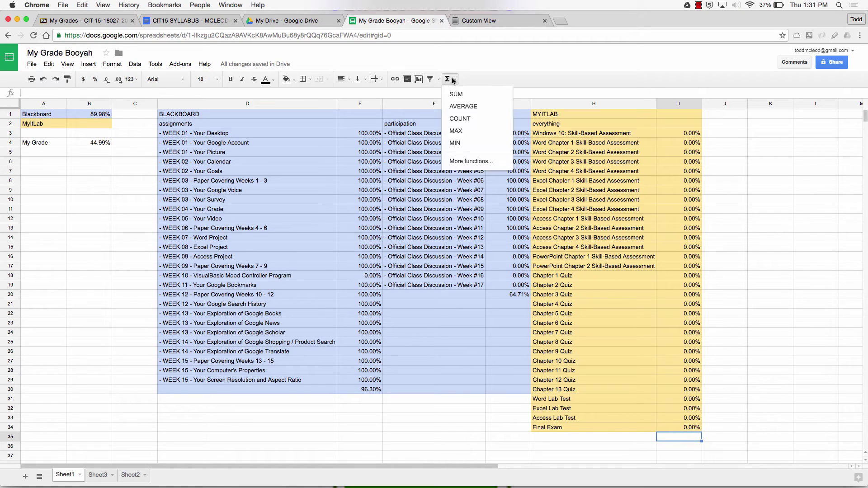
Step: Average I3:I34 in I35 and fill H35:I35 light yellow
{"action": "left_click", "coordinate": [465, 103]}
{"action": "left_click_drag", "start_coordinate": [687, 133], "coordinate": [690, 430]}
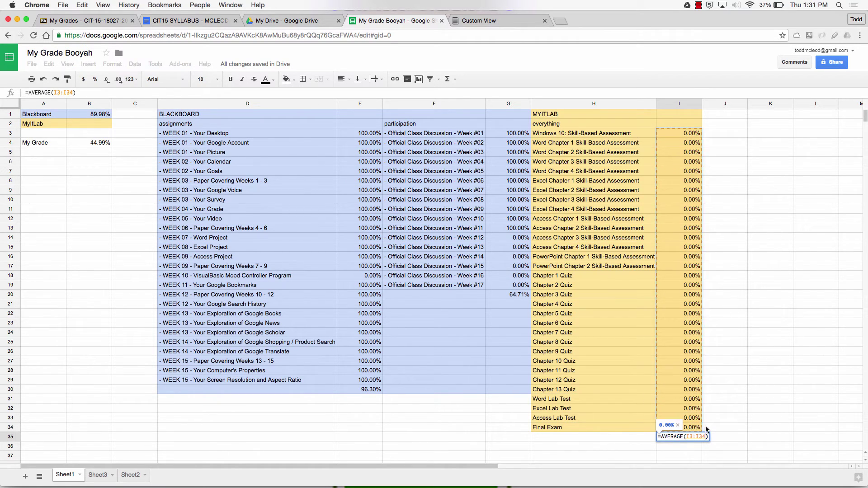
{"action": "key", "text": "Return"}
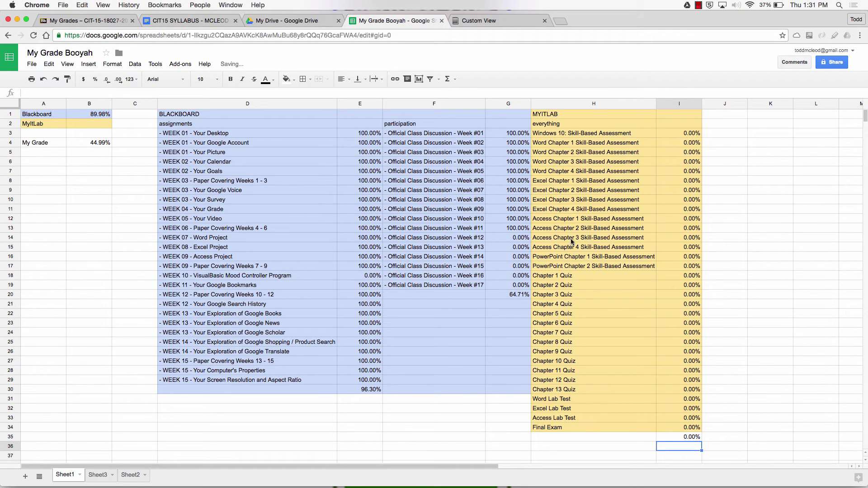
{"action": "left_click", "coordinate": [669, 437]}
{"action": "left_click_drag", "start_coordinate": [668, 438], "coordinate": [646, 438]}
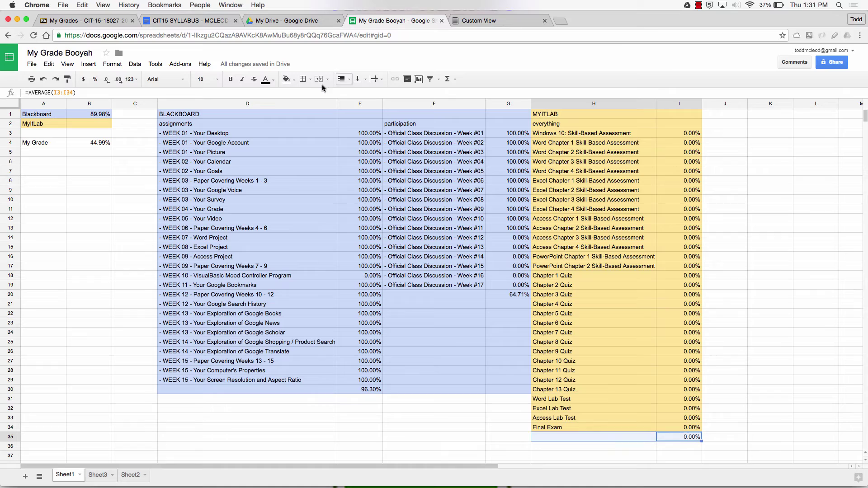
{"action": "left_click", "coordinate": [291, 82]}
{"action": "left_click", "coordinate": [316, 138]}
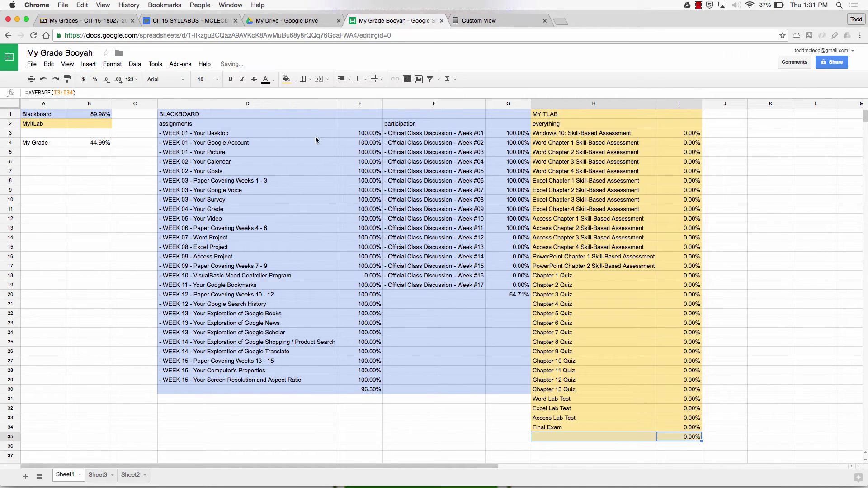
Step: Link B2 to the MyItLab average with =I35
{"action": "left_click", "coordinate": [531, 382]}
{"action": "left_click", "coordinate": [95, 128]}
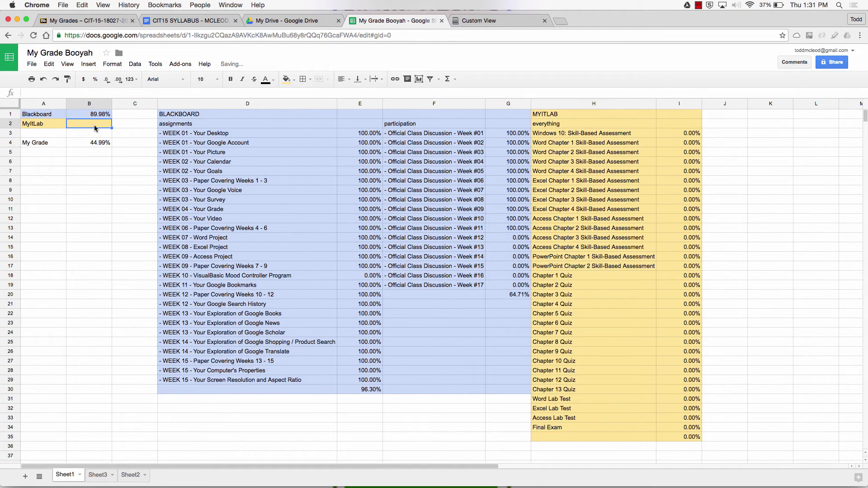
{"action": "type", "text": "="}
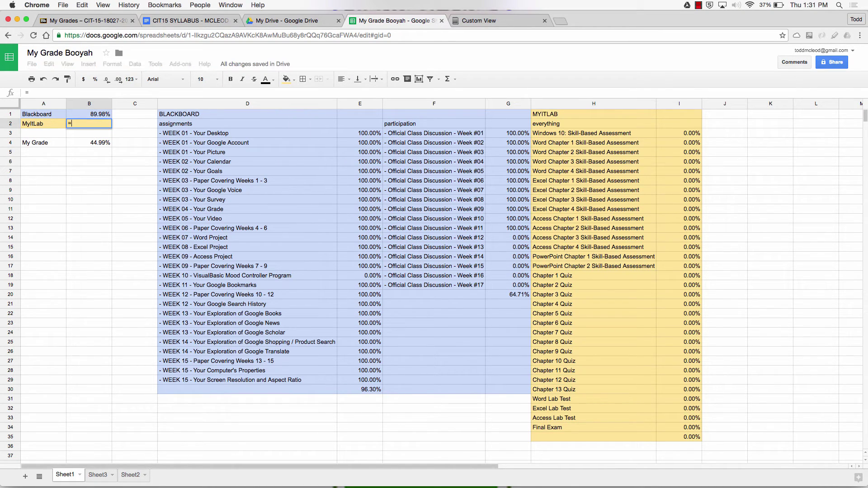
{"action": "left_click", "coordinate": [698, 440]}
{"action": "key", "text": "Return"}
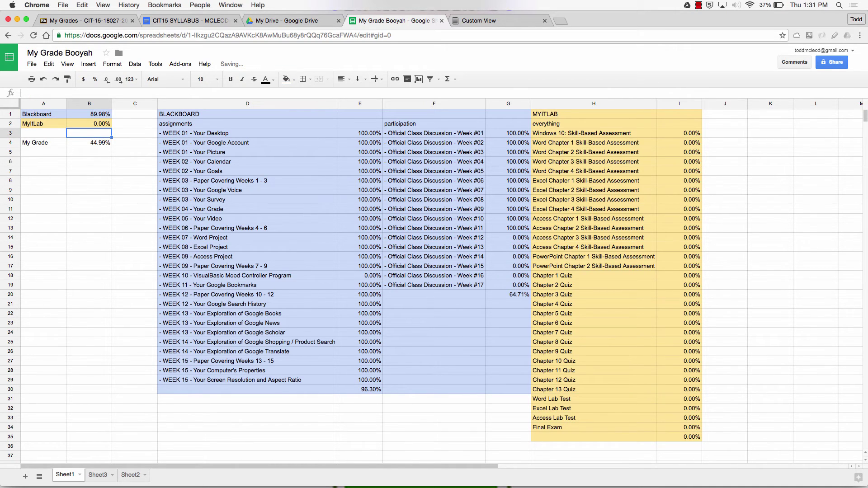
Step: Add AVERAGE labels in H35, F20 and D30
{"action": "left_click", "coordinate": [616, 437]}
{"action": "type", "text": "AVERAGE"}
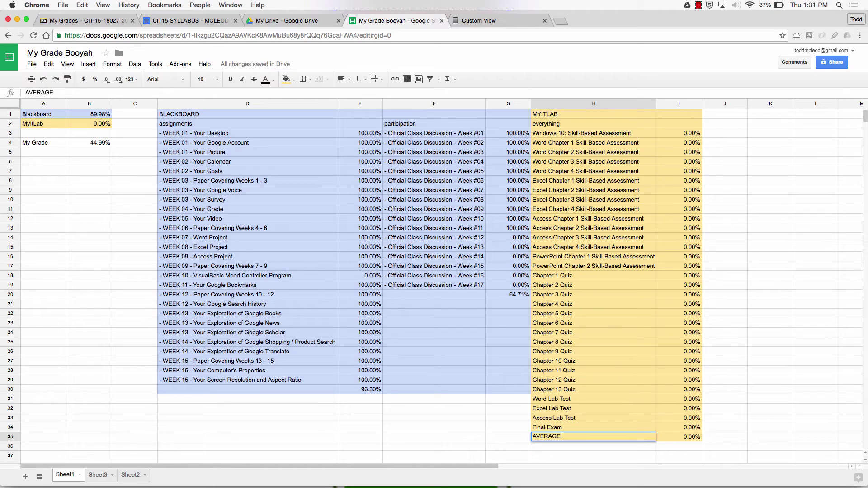
{"action": "key", "text": "Return"}
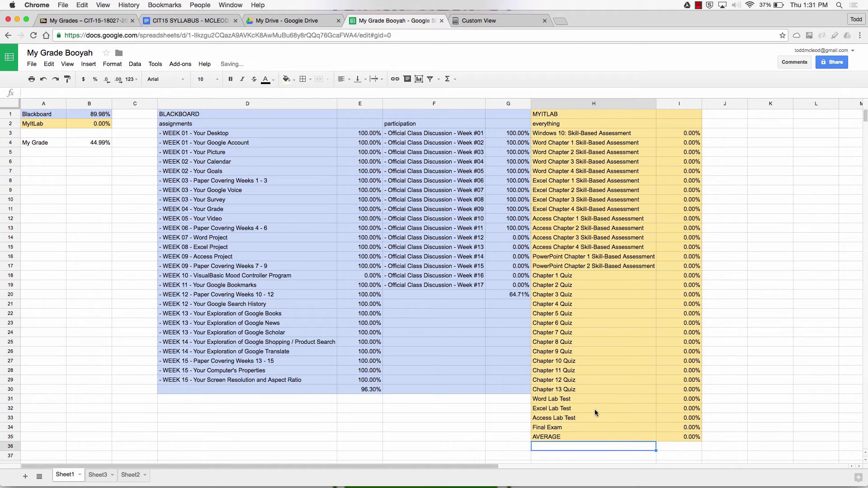
{"action": "left_click", "coordinate": [440, 294]}
{"action": "type", "text": "AVERAGE"}
{"action": "key", "text": "Return"}
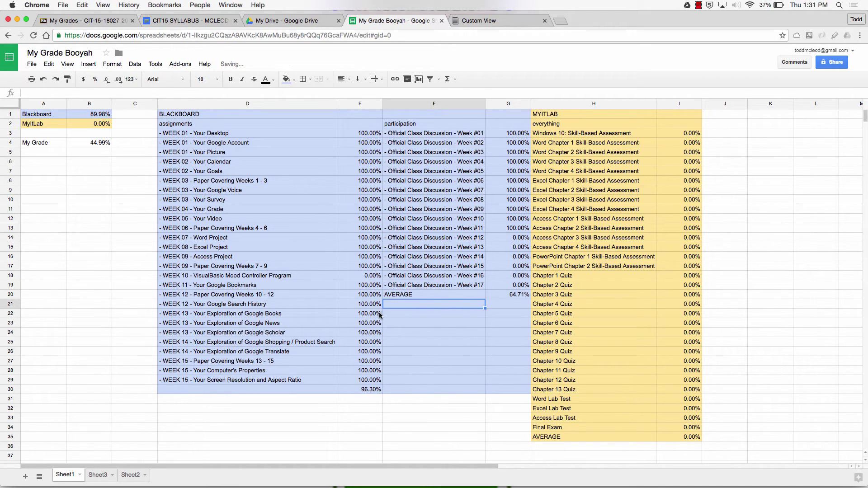
{"action": "left_click", "coordinate": [398, 295]}
{"action": "key", "text": "ctrl+c"}
{"action": "left_click", "coordinate": [293, 391]}
{"action": "key", "text": "ctrl+v"}
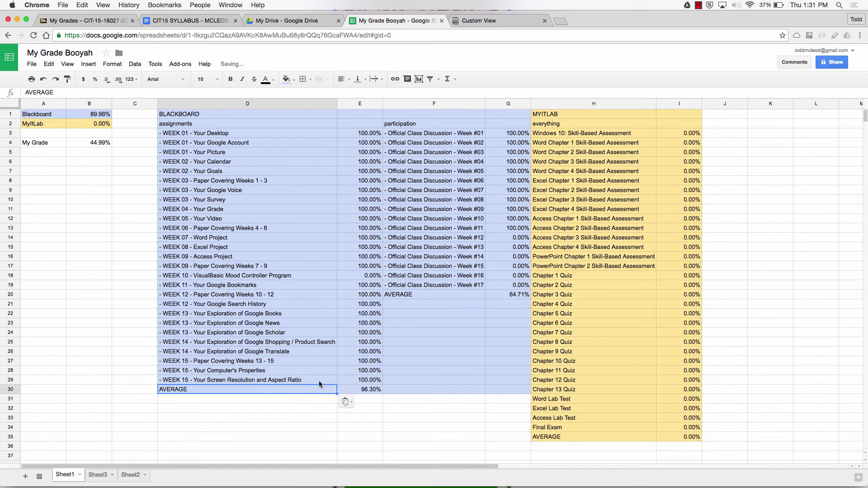
{"action": "left_click", "coordinate": [423, 296]}
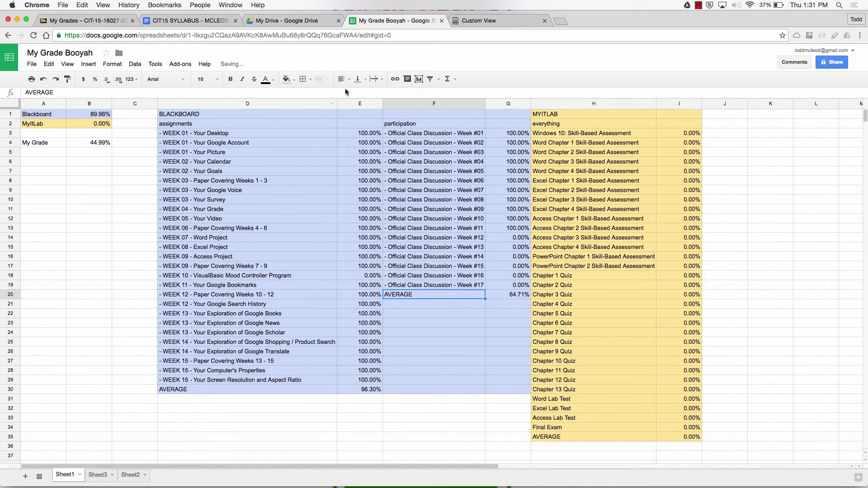
{"action": "left_click", "coordinate": [272, 390], "text": "super"}
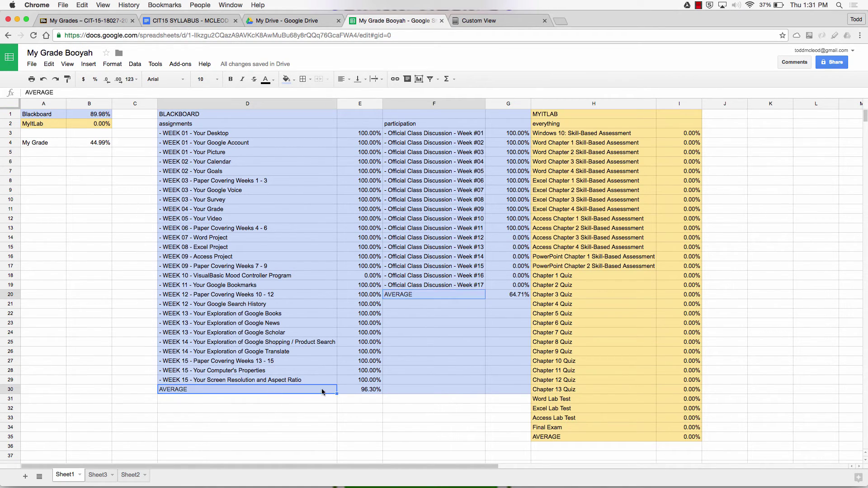
Step: Right-align the three AVERAGE labels in D30, F20 and H35
{"action": "left_click", "coordinate": [558, 437], "text": "super"}
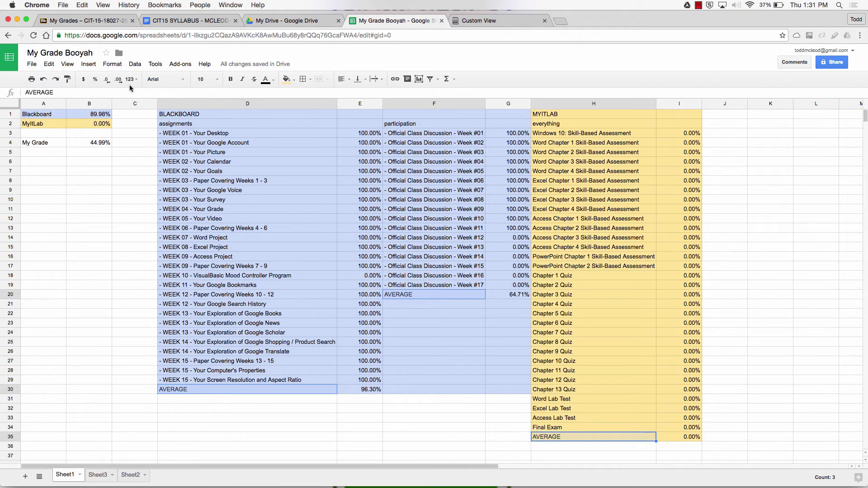
{"action": "left_click", "coordinate": [341, 79]}
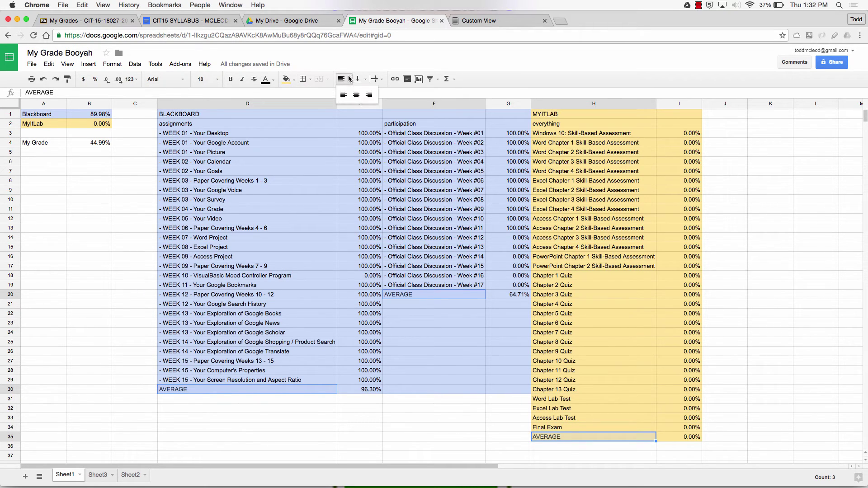
{"action": "left_click", "coordinate": [368, 97]}
{"action": "left_click", "coordinate": [720, 260]}
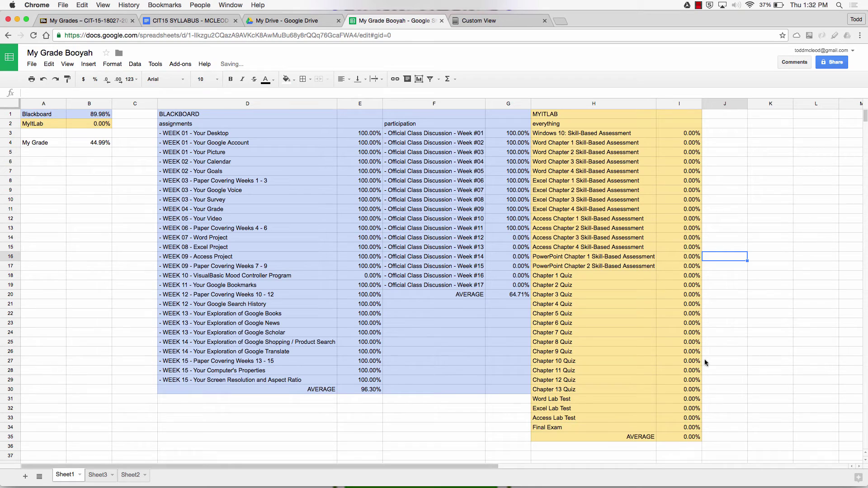
Step: Make the AVERAGE rows bold at font size 11
{"action": "left_click", "coordinate": [693, 437]}
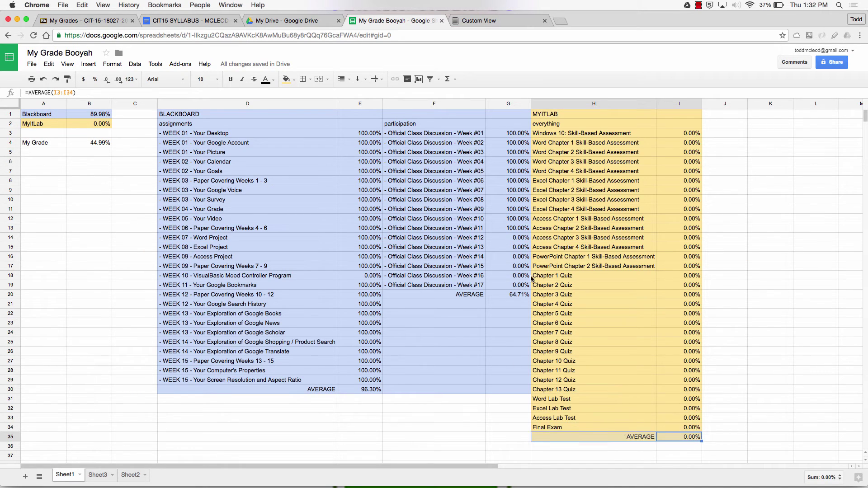
{"action": "left_click", "coordinate": [503, 293]}
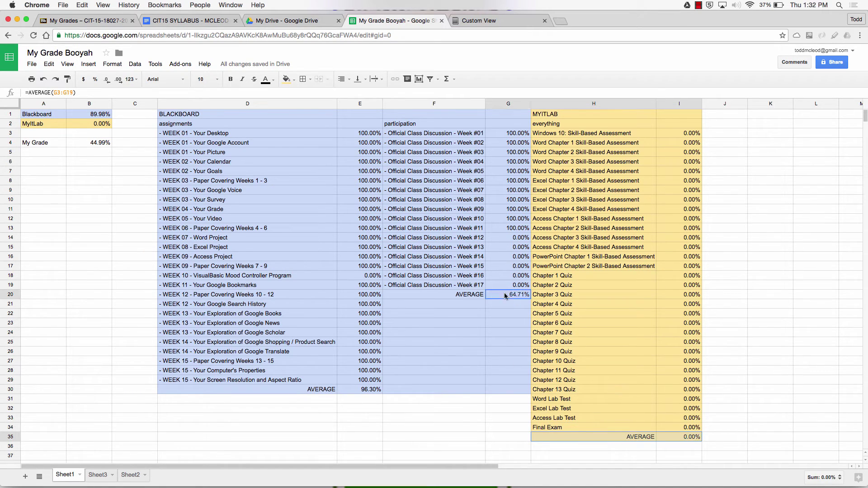
{"action": "left_click", "coordinate": [372, 391], "text": "super"}
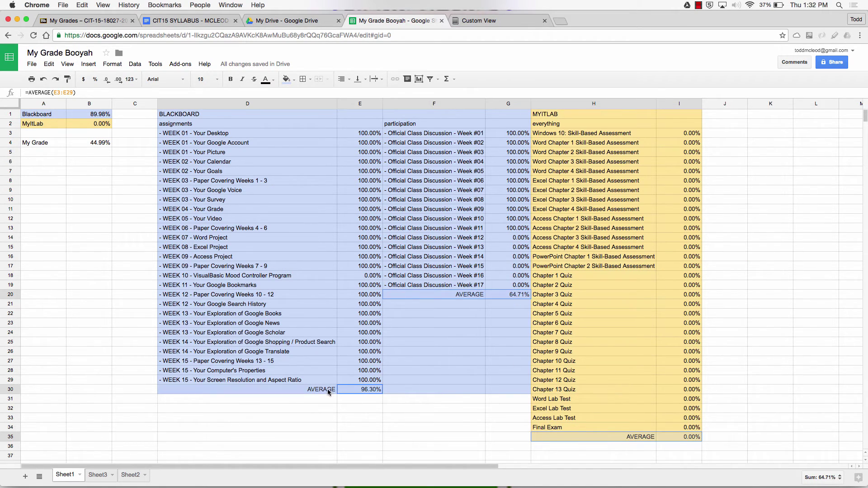
{"action": "left_click", "coordinate": [232, 80]}
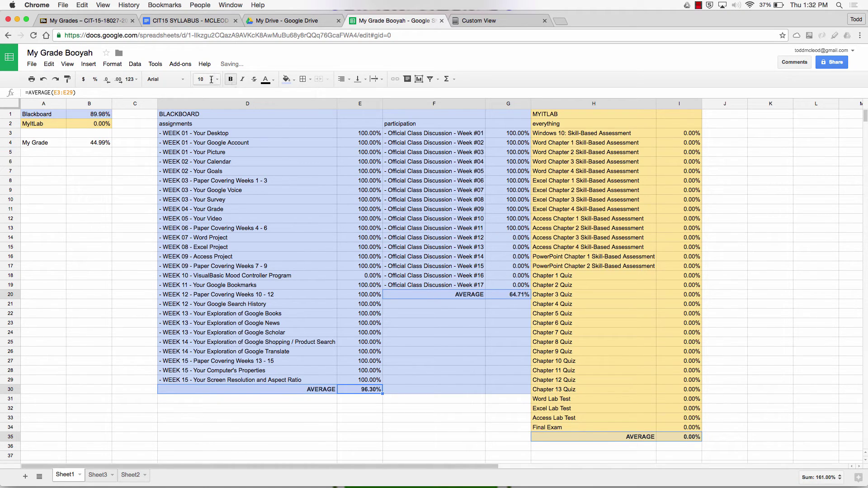
{"action": "left_click", "coordinate": [211, 79]}
{"action": "left_click", "coordinate": [211, 156]}
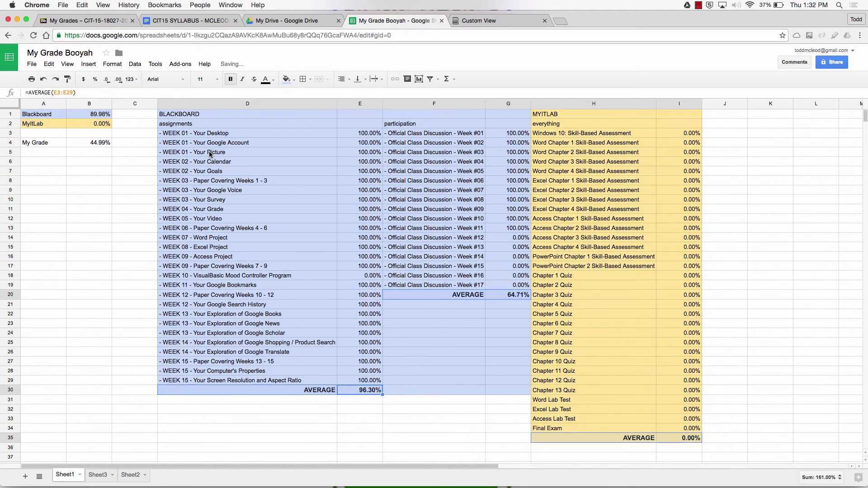
{"action": "left_click", "coordinate": [763, 277]}
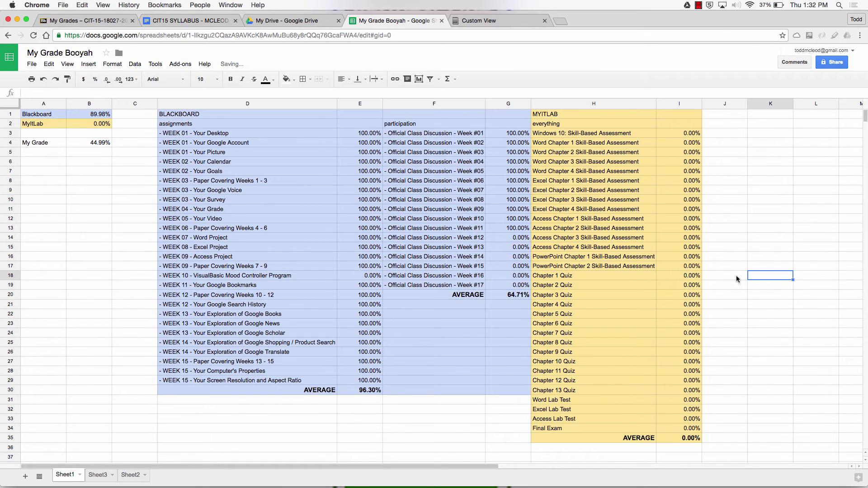
Step: Enter 100 in I7 and paste 100% into scores I3:I13
{"action": "left_click", "coordinate": [688, 170]}
{"action": "type", "text": "100"}
{"action": "key", "text": "Return"}
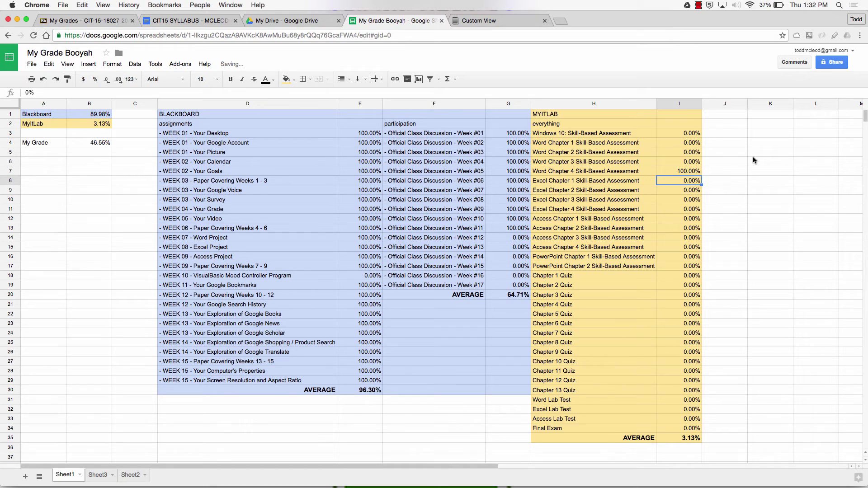
{"action": "left_click", "coordinate": [688, 173]}
{"action": "key", "text": "super+c"}
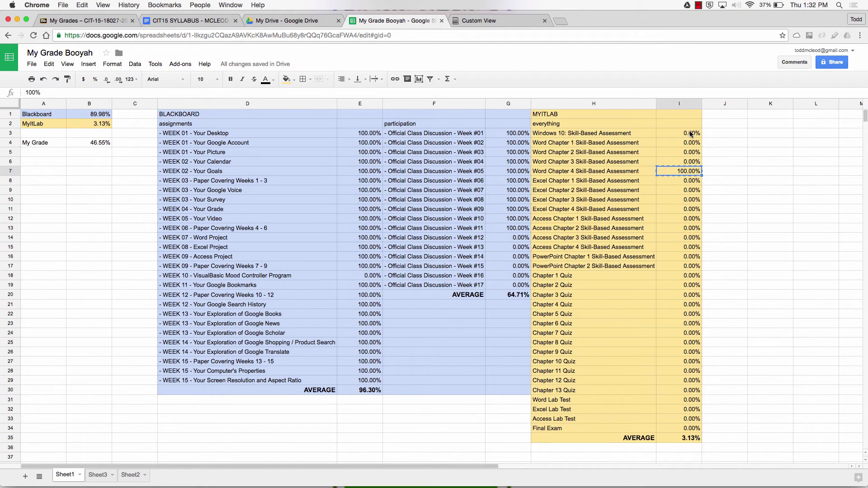
{"action": "left_click_drag", "start_coordinate": [690, 133], "coordinate": [688, 228]}
{"action": "key", "text": "super+v"}
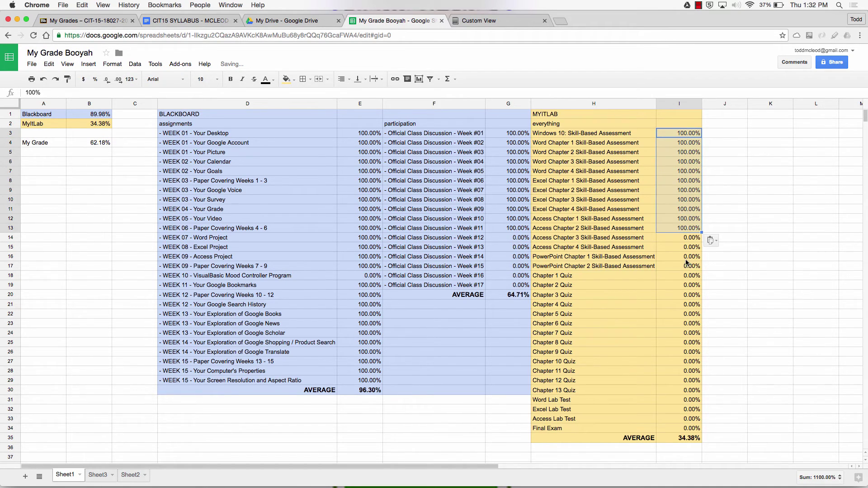
Step: Paste 100% into I16 and the Chapter 1, 2, 3, 4, 7 and 8 Quiz scores
{"action": "left_click", "coordinate": [686, 257]}
{"action": "key", "text": "super+v"}
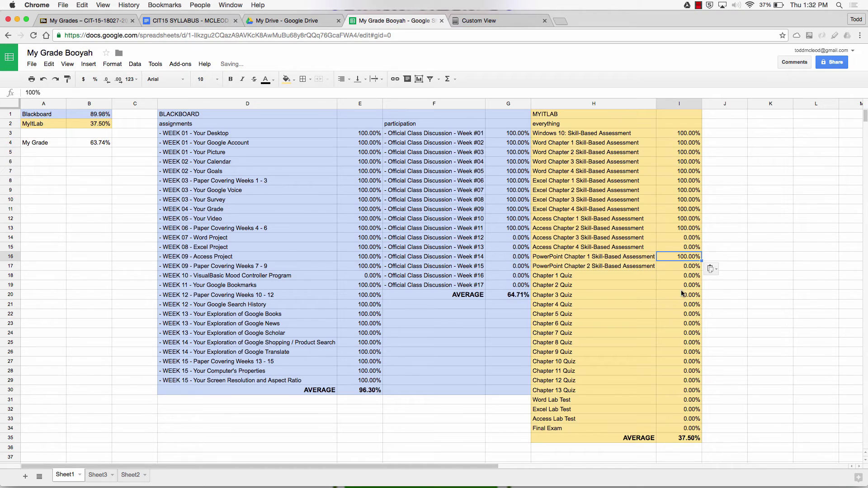
{"action": "left_click", "coordinate": [681, 294]}
{"action": "key", "text": "super+v"}
{"action": "left_click", "coordinate": [688, 335]}
{"action": "key", "text": "super+v"}
{"action": "left_click", "coordinate": [689, 276]}
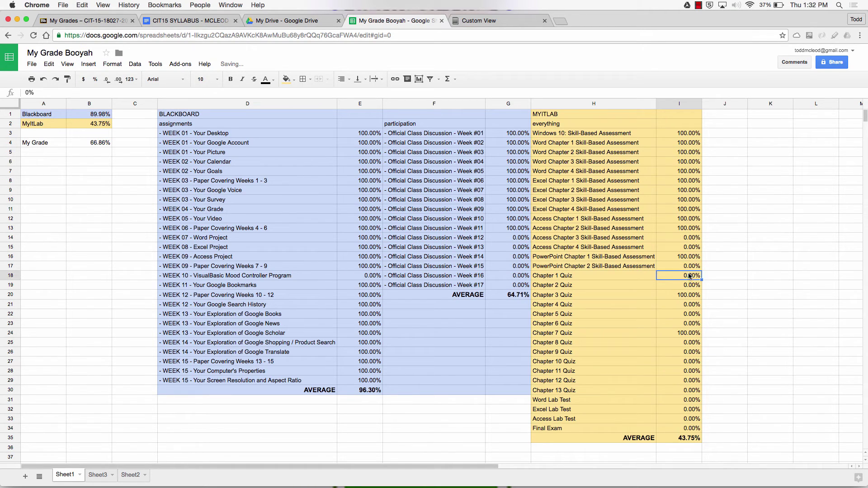
{"action": "key", "text": "super+v"}
{"action": "left_click", "coordinate": [689, 284]}
{"action": "key", "text": "super+v"}
{"action": "left_click", "coordinate": [690, 305]}
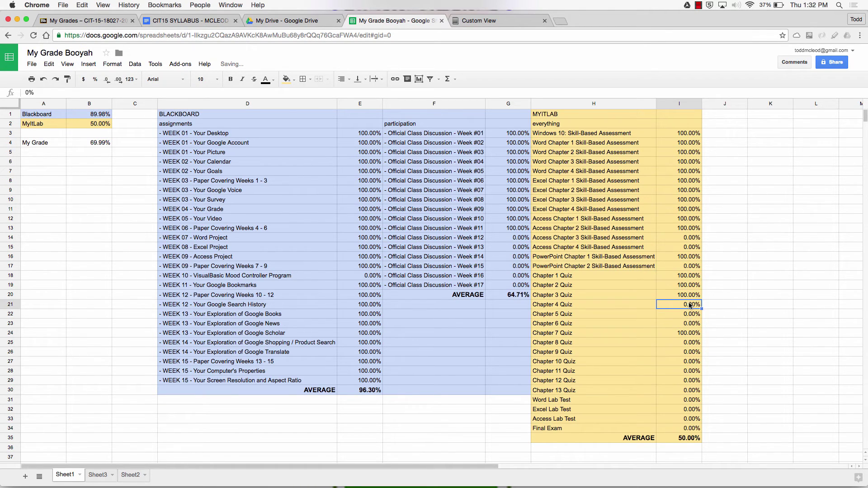
{"action": "key", "text": "super+v"}
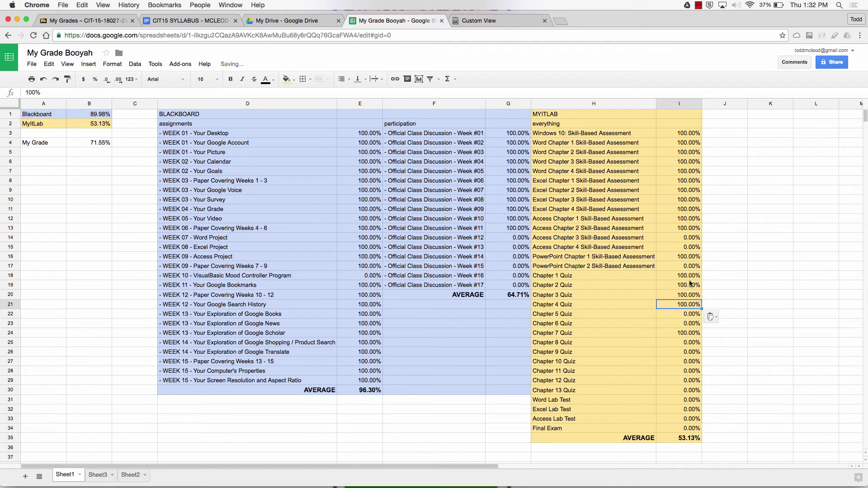
{"action": "left_click", "coordinate": [691, 343]}
{"action": "key", "text": "super+v"}
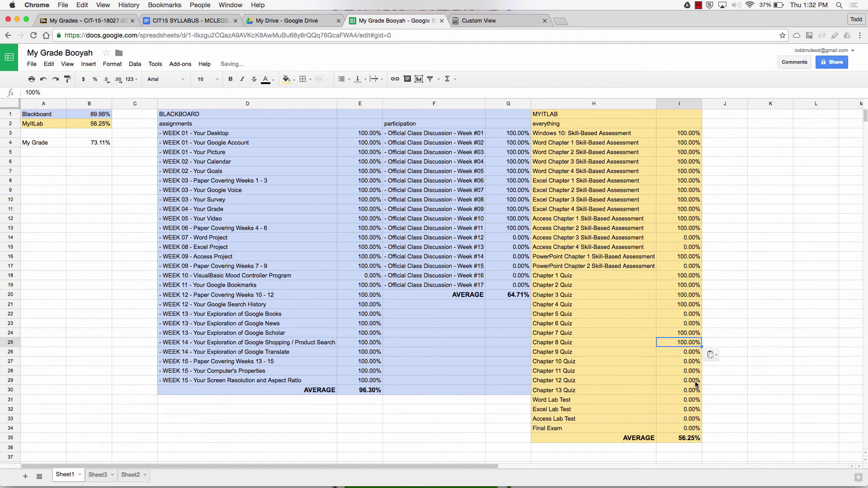
Step: Fill 100% down the remaining quizzes and reset the Excel and Word Lab Tests to 0%
{"action": "left_click_drag", "start_coordinate": [702, 367], "coordinate": [701, 394]}
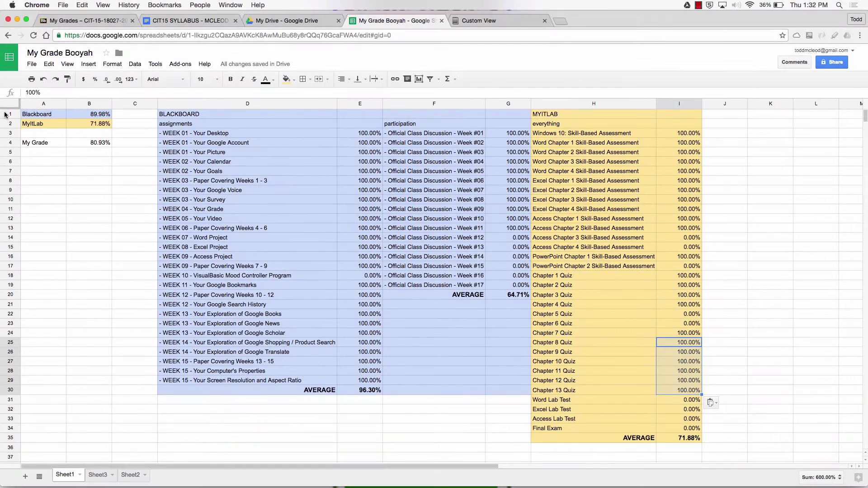
{"action": "left_click", "coordinate": [698, 228]}
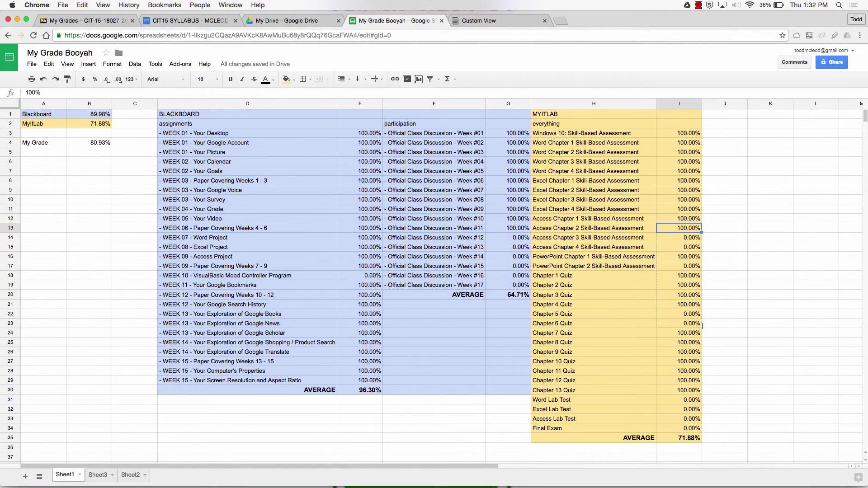
{"action": "left_click_drag", "start_coordinate": [702, 325], "coordinate": [688, 423]}
{"action": "left_click", "coordinate": [695, 431]}
{"action": "left_click", "coordinate": [686, 410]}
{"action": "key", "text": "ctrl+v"}
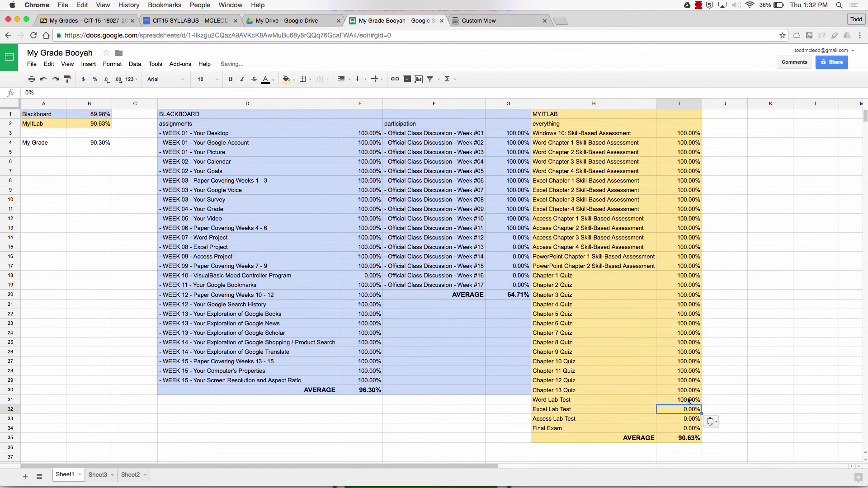
{"action": "left_click", "coordinate": [687, 400]}
{"action": "key", "text": "ctrl+v"}
{"action": "left_click", "coordinate": [698, 391]}
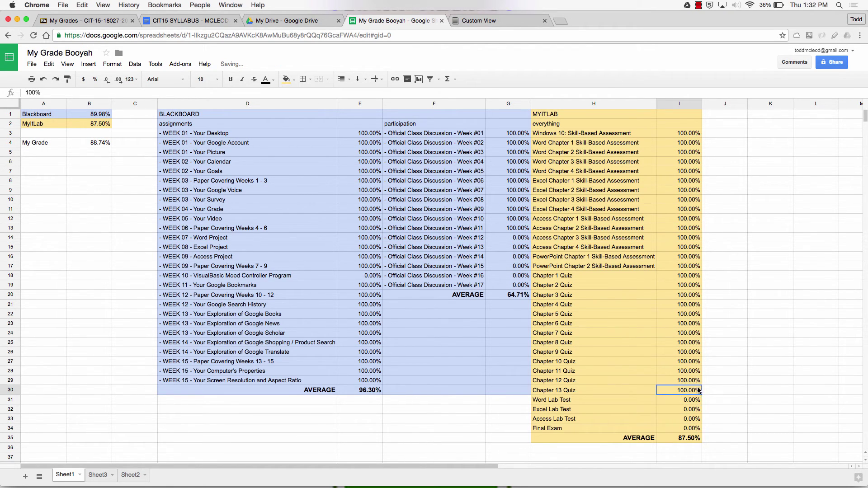
Step: Give the Word Lab Test 100%, review unscored items, and select the A1:I35 table
{"action": "left_click_drag", "start_coordinate": [701, 394], "coordinate": [701, 403]}
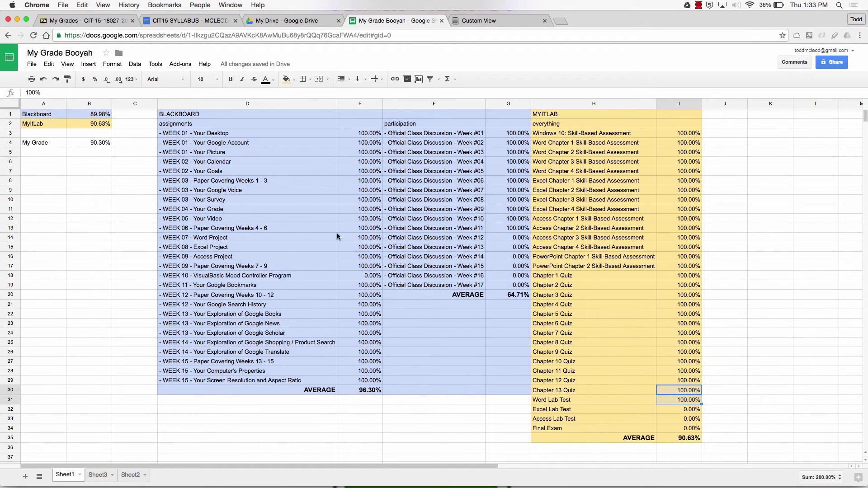
{"action": "left_click", "coordinate": [473, 240]}
{"action": "left_click_drag", "start_coordinate": [473, 240], "coordinate": [512, 286]}
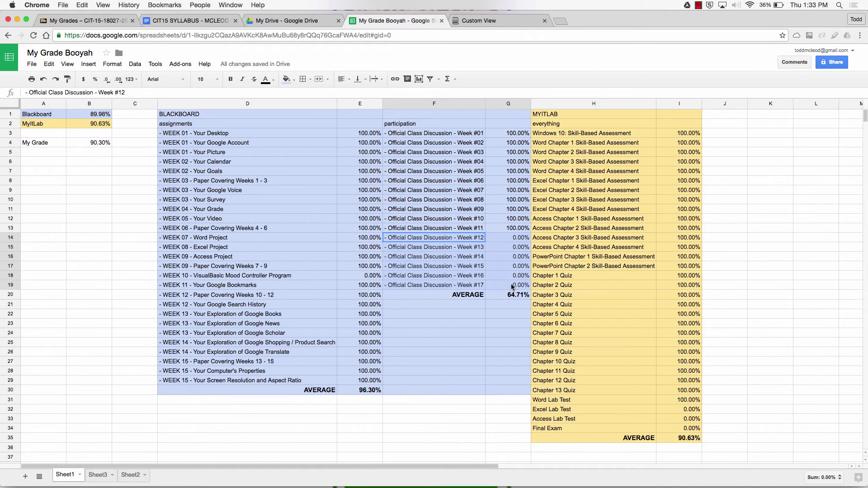
{"action": "left_click", "coordinate": [296, 276]}
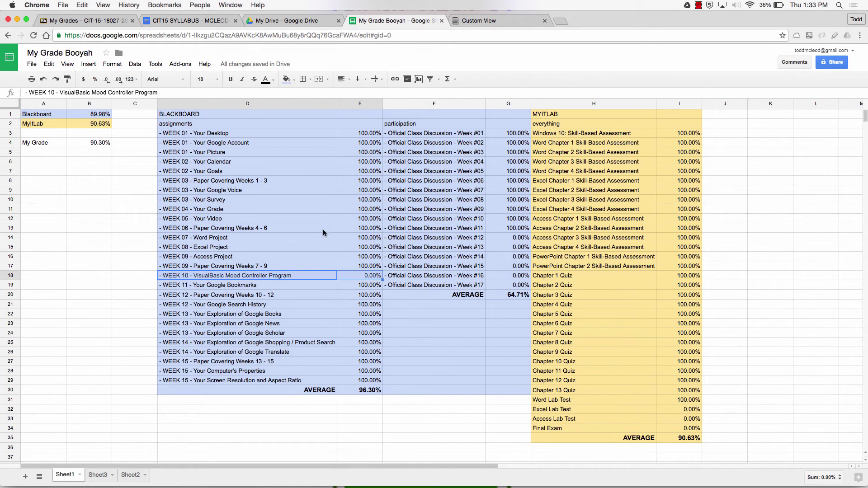
{"action": "left_click_drag", "start_coordinate": [554, 428], "coordinate": [677, 408]}
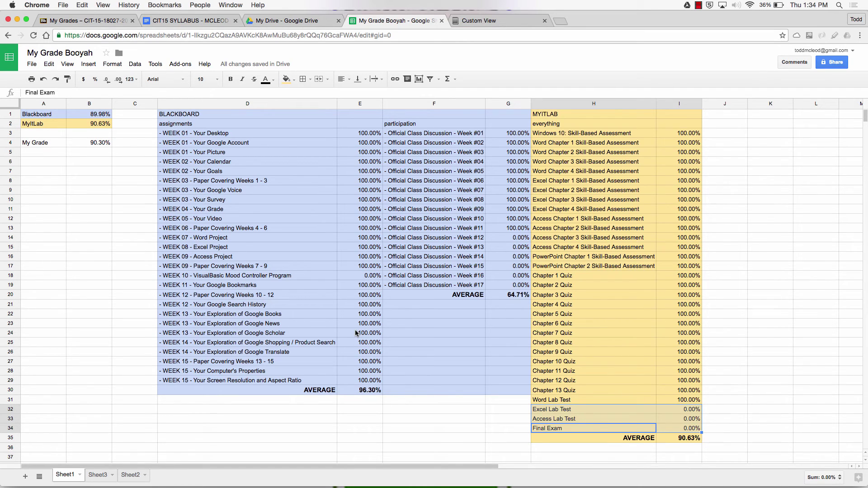
{"action": "mouse_move", "coordinate": [688, 442]}
{"action": "left_mouse_down"}
{"action": "mouse_move", "coordinate": [418, 337]}
{"action": "mouse_move", "coordinate": [235, 219]}
{"action": "mouse_move", "coordinate": [18, 116]}
{"action": "mouse_move", "coordinate": [19, 107]}
{"action": "left_mouse_up"}
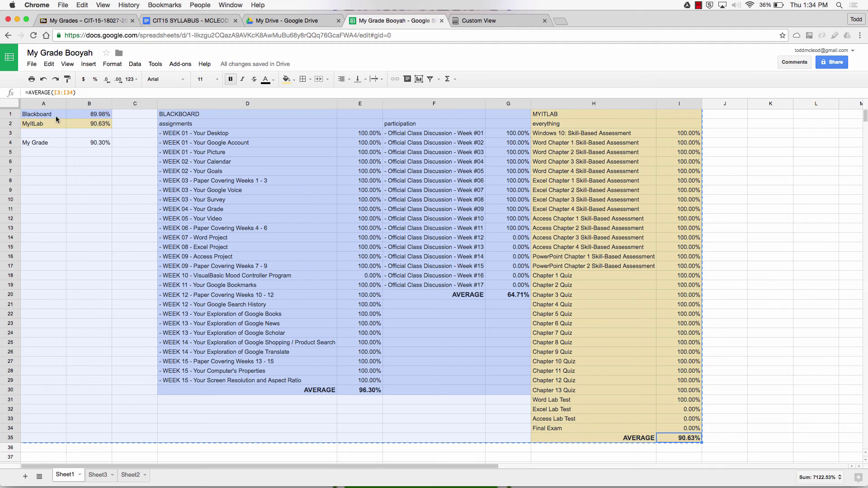
Step: Select and copy the gradebook table A1:I35
{"action": "left_click", "coordinate": [677, 390]}
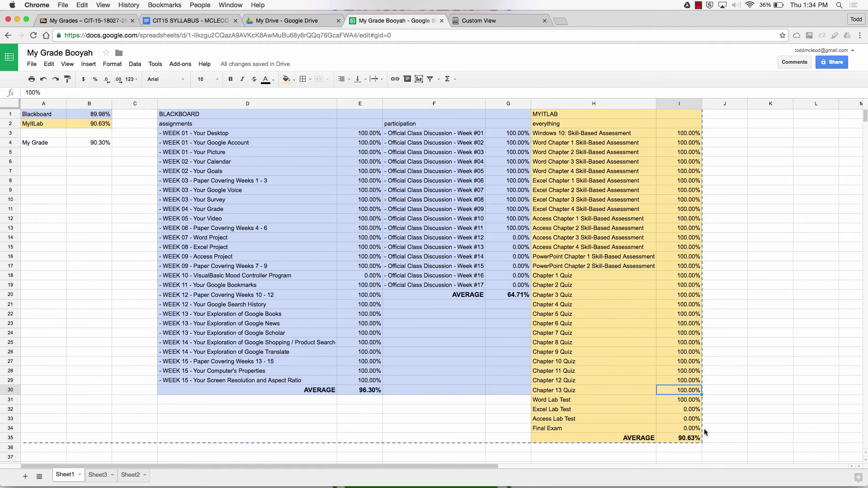
{"action": "left_click_drag", "start_coordinate": [694, 438], "coordinate": [43, 123]}
{"action": "key", "text": "ctrl+c"}
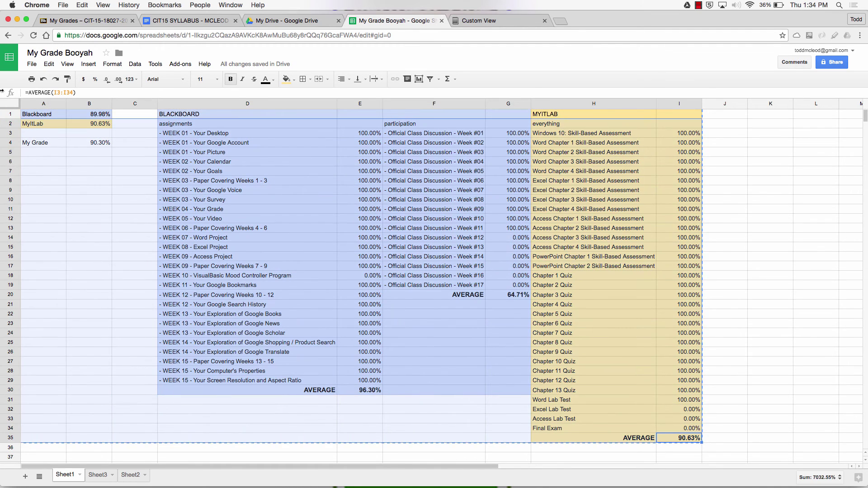
Step: Add Sheet4, paste and undo the paste, then return to the Sheet1 gradebook
{"action": "left_click", "coordinate": [26, 476]}
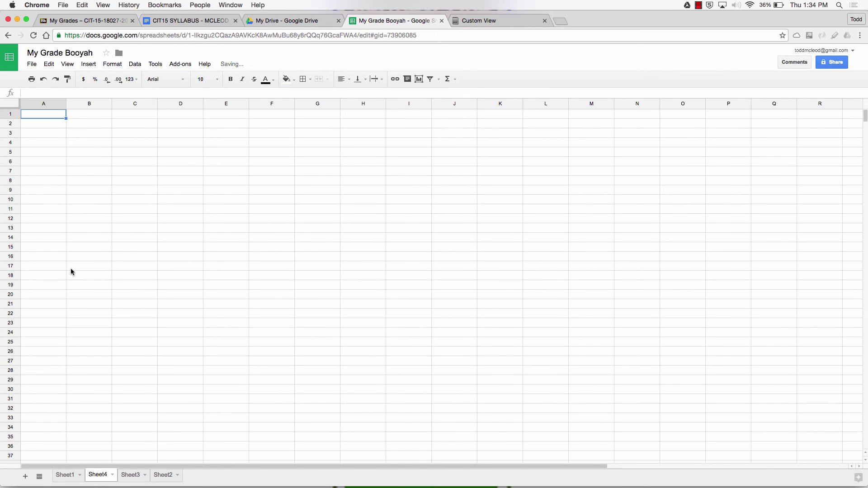
{"action": "key", "text": "ctrl+v"}
{"action": "key", "text": "ctrl+z"}
{"action": "left_click", "coordinate": [59, 474]}
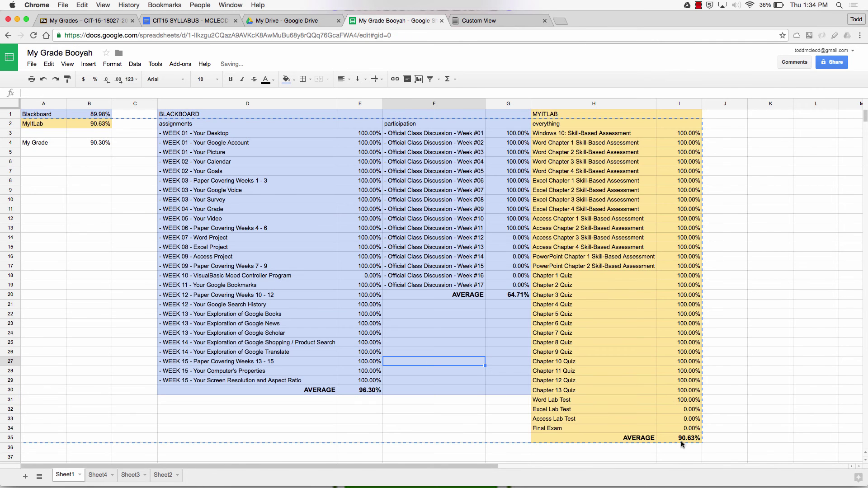
{"action": "left_click_drag", "start_coordinate": [680, 441], "coordinate": [1, 71]}
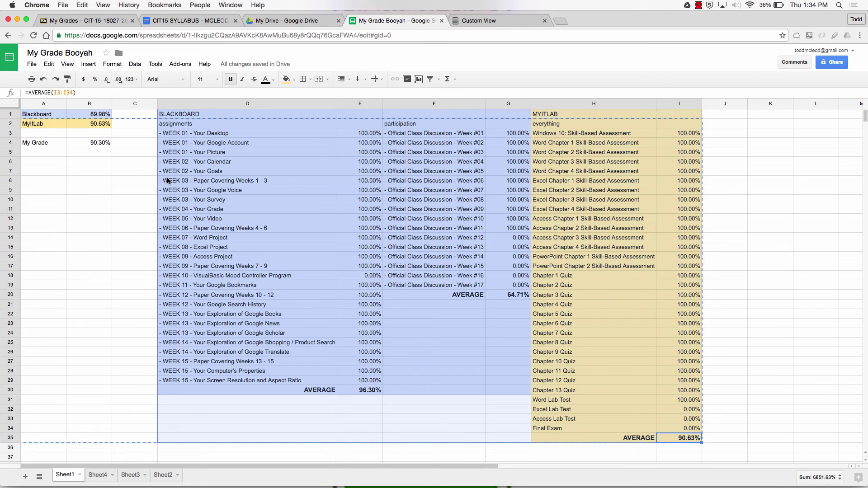
{"action": "left_click", "coordinate": [212, 197]}
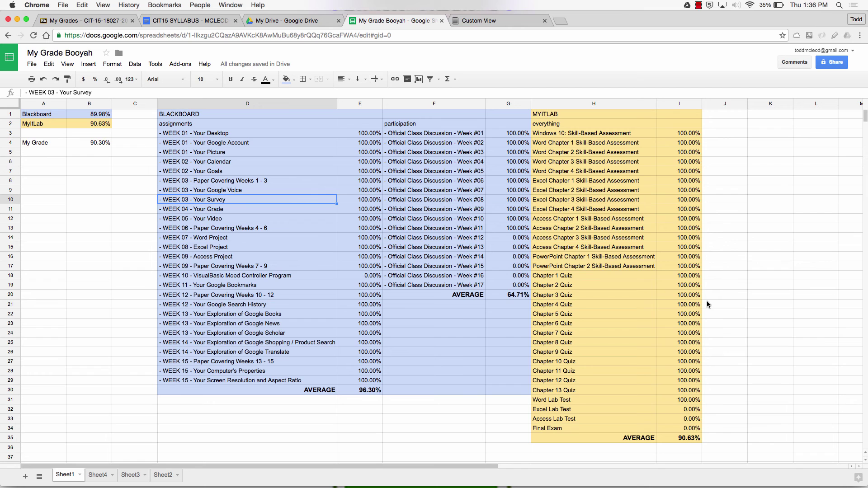
Step: Turn on view-only link sharing for My Grade Booyah and copy the link
{"action": "left_click", "coordinate": [826, 66]}
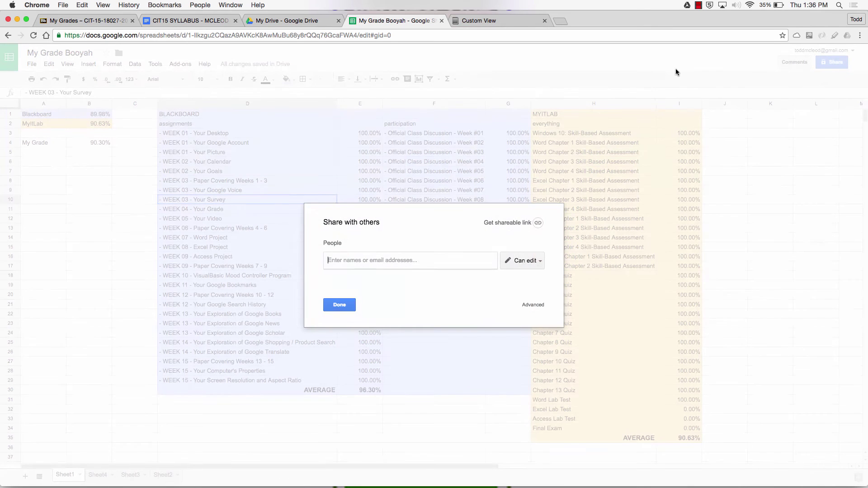
{"action": "left_click", "coordinate": [534, 223]}
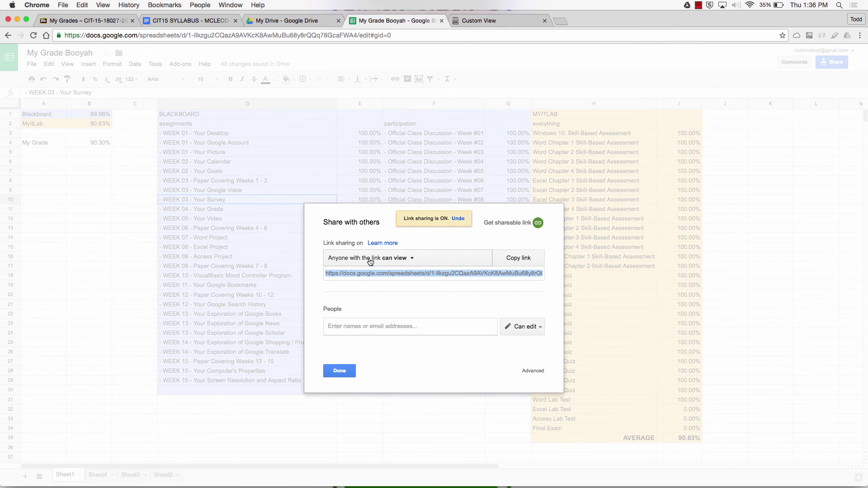
{"action": "left_click", "coordinate": [519, 257]}
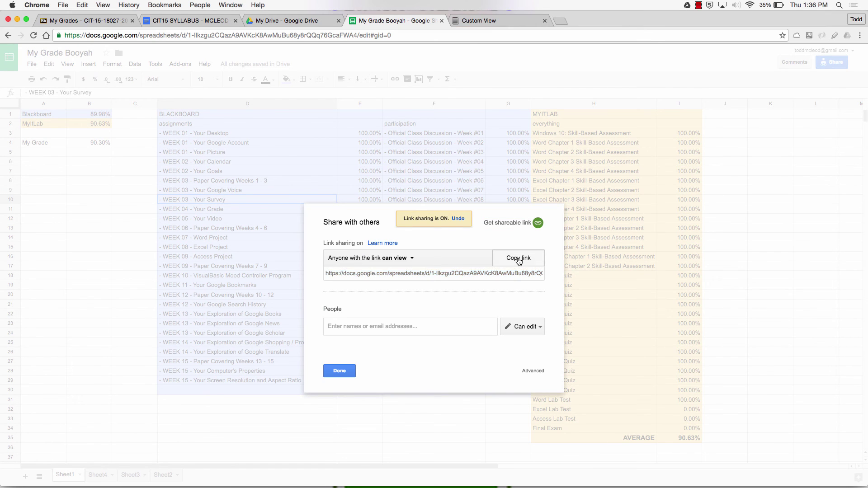
{"action": "left_click", "coordinate": [340, 371]}
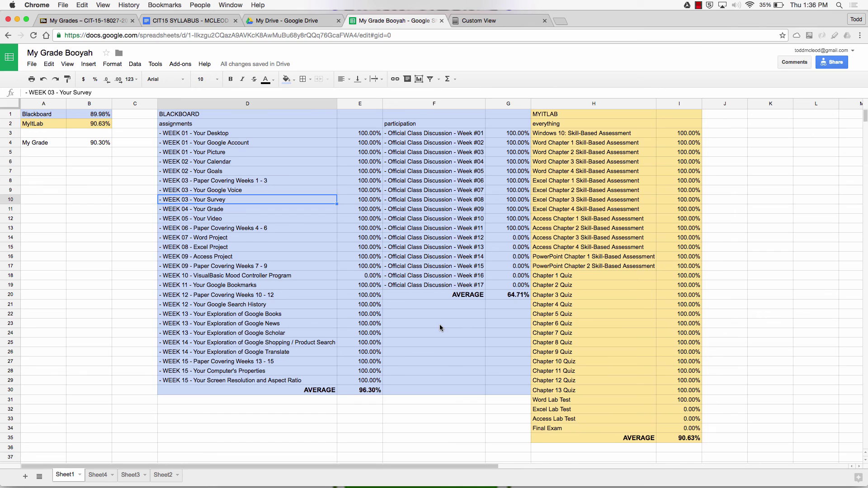
{"action": "left_click", "coordinate": [436, 174]}
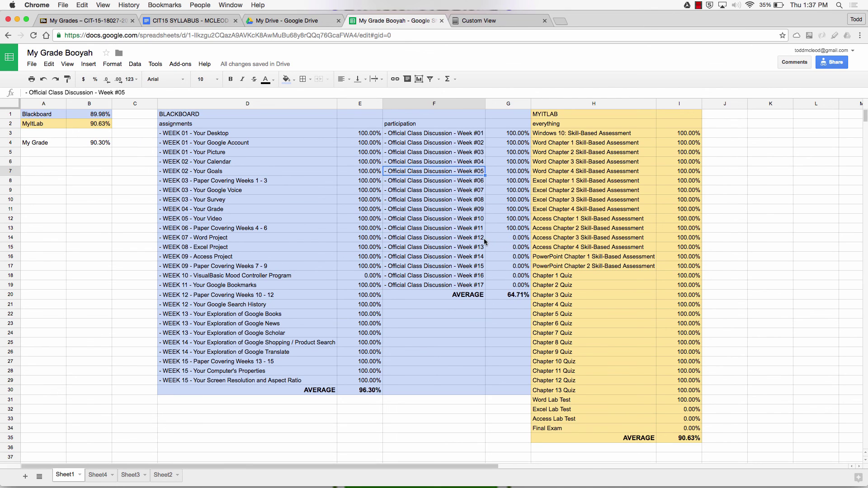
{"action": "left_click_drag", "start_coordinate": [484, 238], "coordinate": [511, 285]}
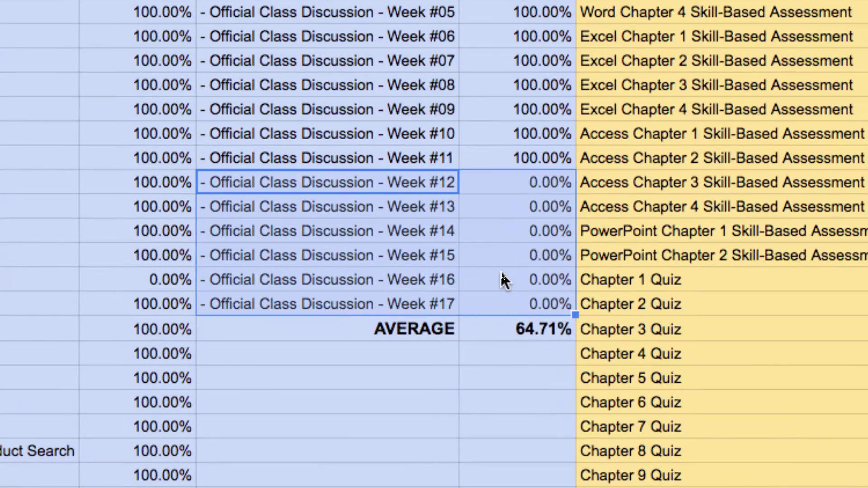